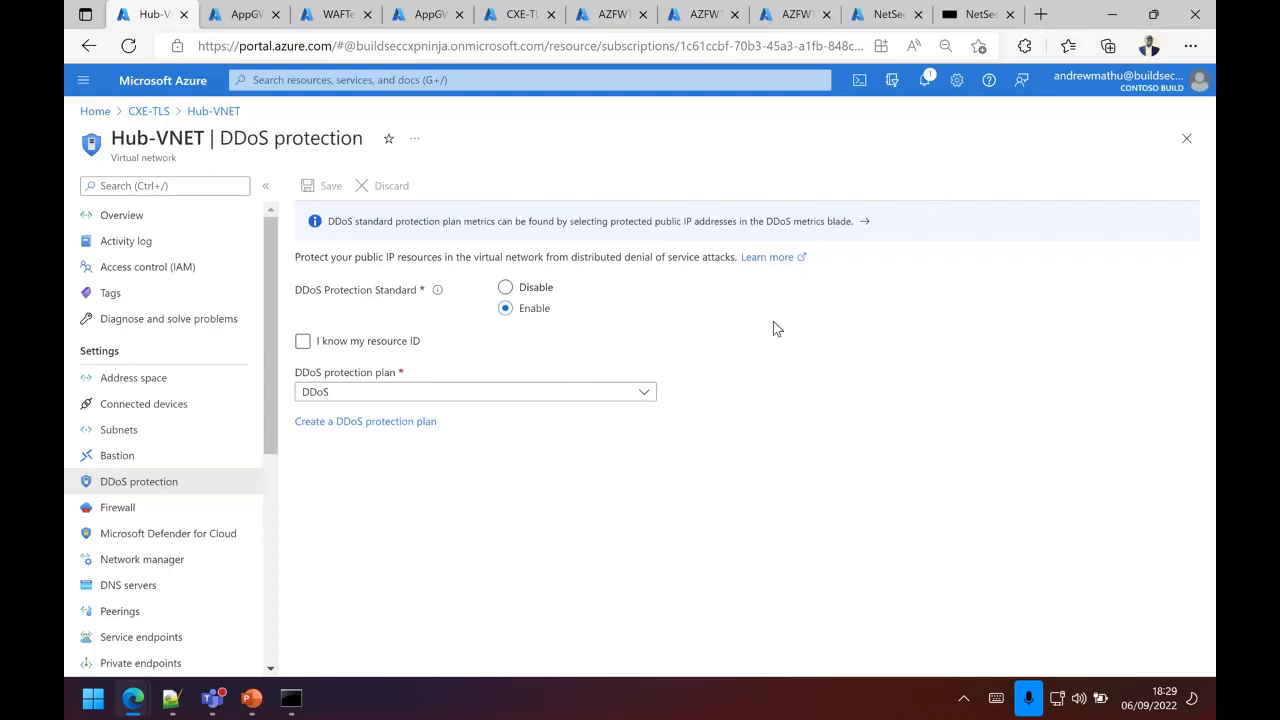
Step: Check the web application firewall association of the AppGWTestTLS application gateway and view the WAFTestTLS policy overview
{"action": "left_click", "coordinate": [246, 22]}
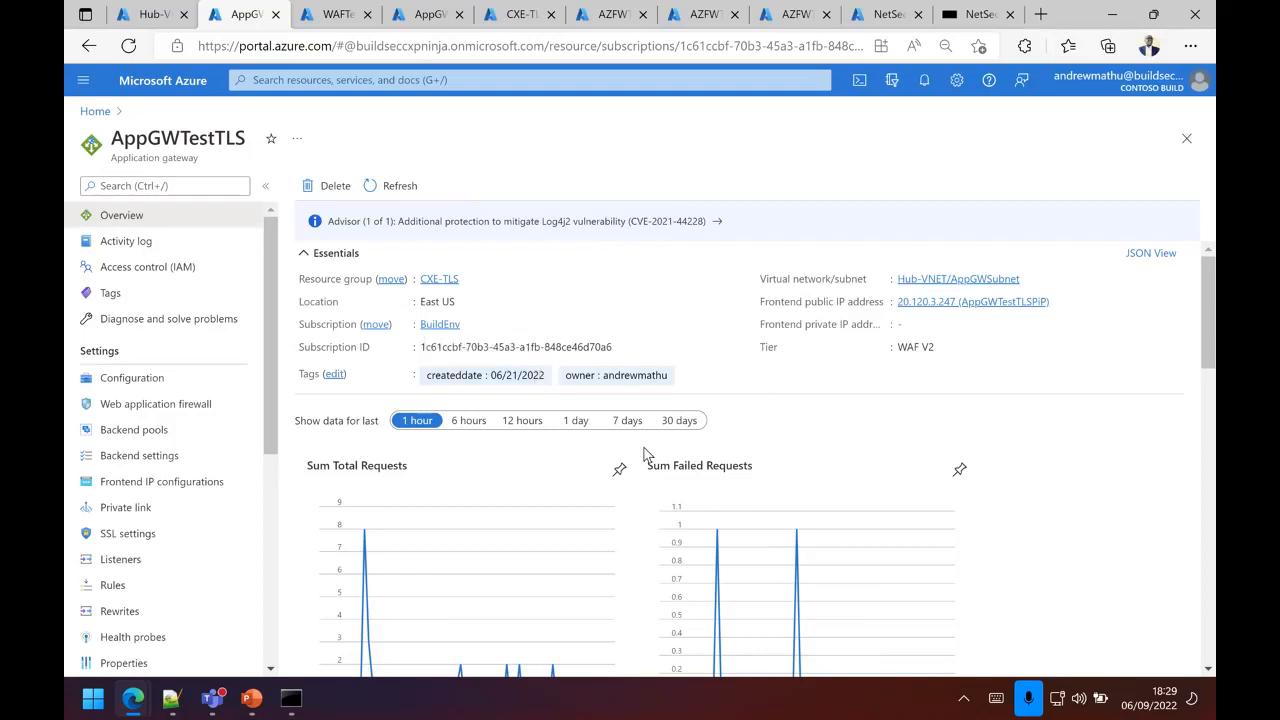
{"action": "left_click", "coordinate": [160, 405]}
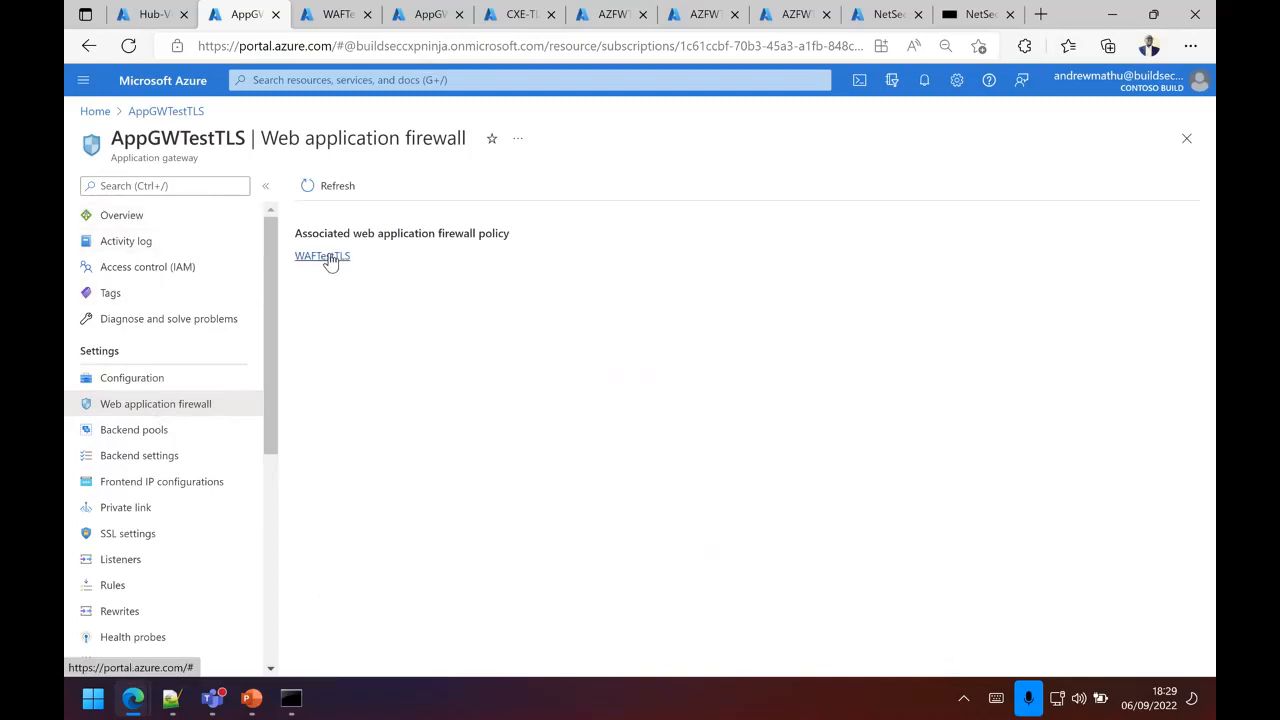
{"action": "left_click", "coordinate": [330, 14]}
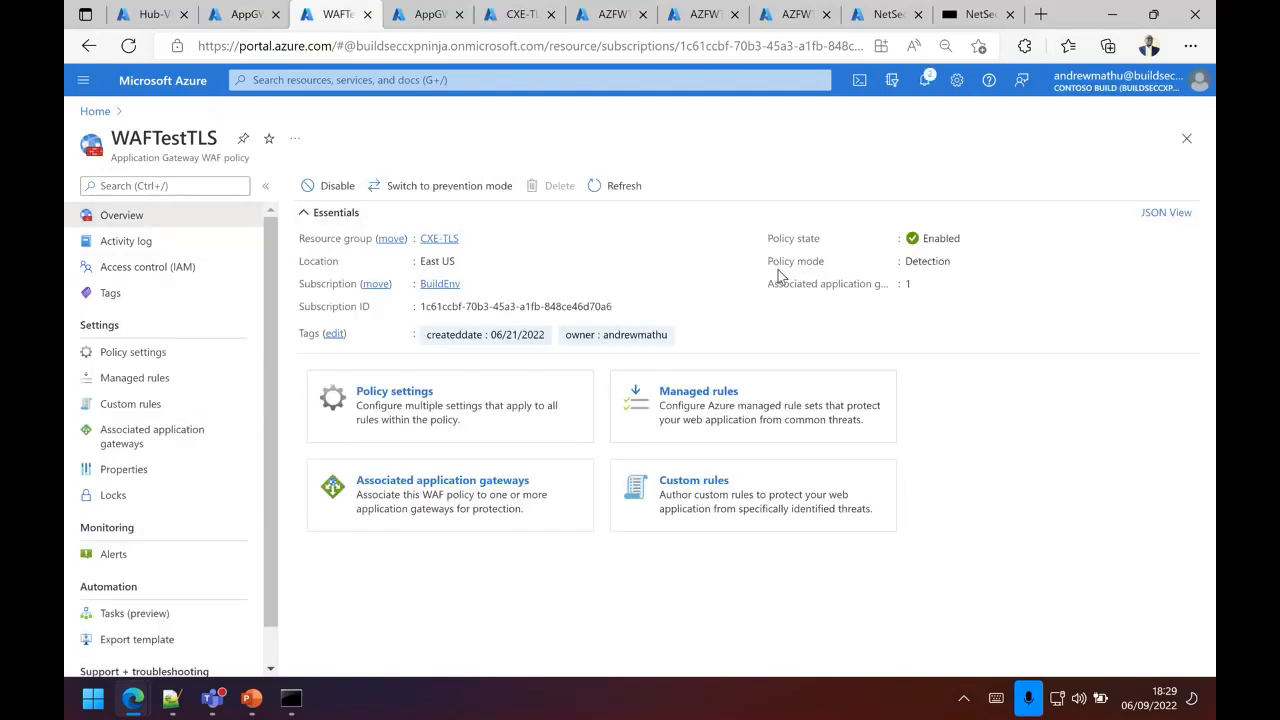
Step: Return to the AppGWTestTLS gateway and inspect the backend targets of the AppGWHTTPSPool backend pool
{"action": "left_click", "coordinate": [240, 17]}
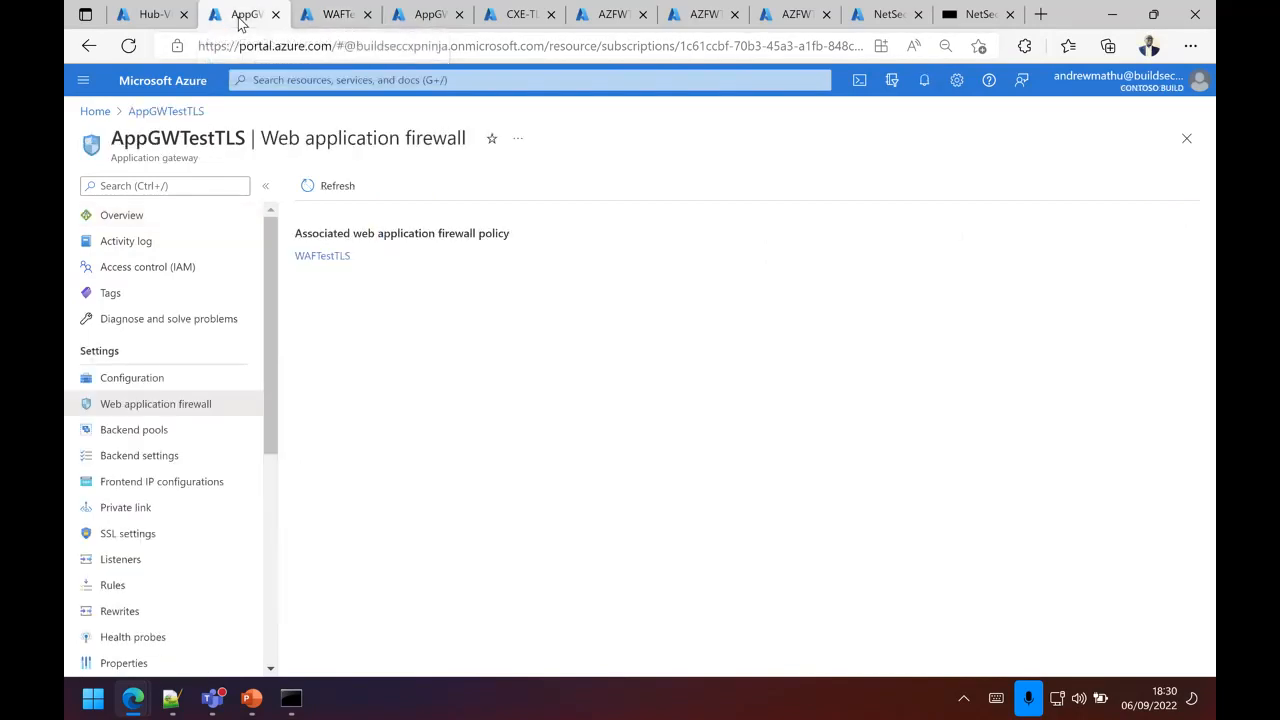
{"action": "left_click", "coordinate": [160, 431]}
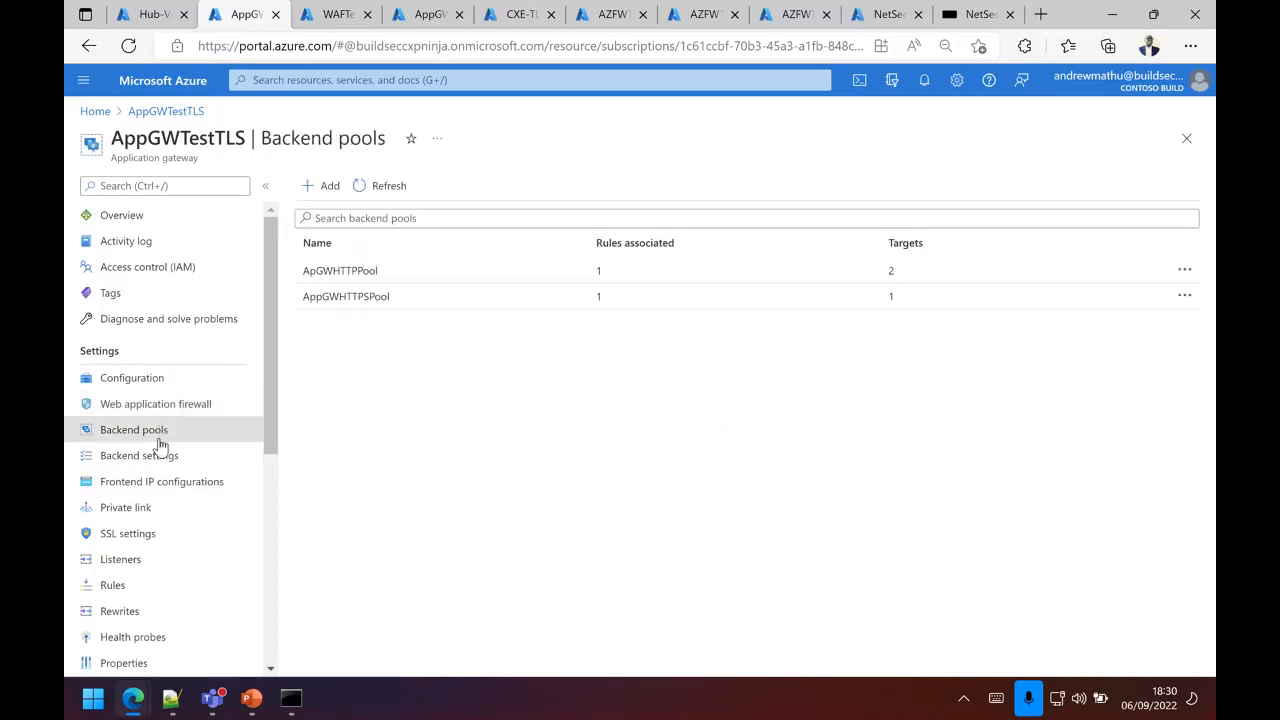
{"action": "left_click", "coordinate": [413, 302]}
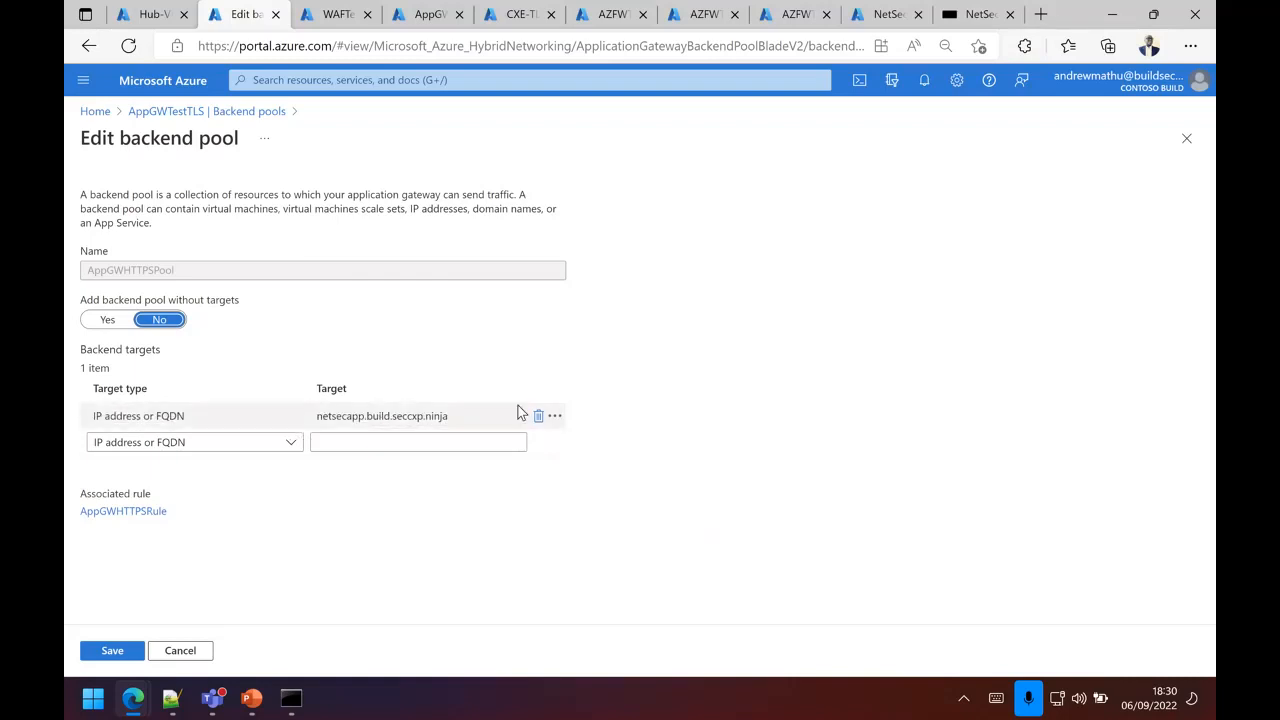
{"action": "left_click", "coordinate": [240, 113]}
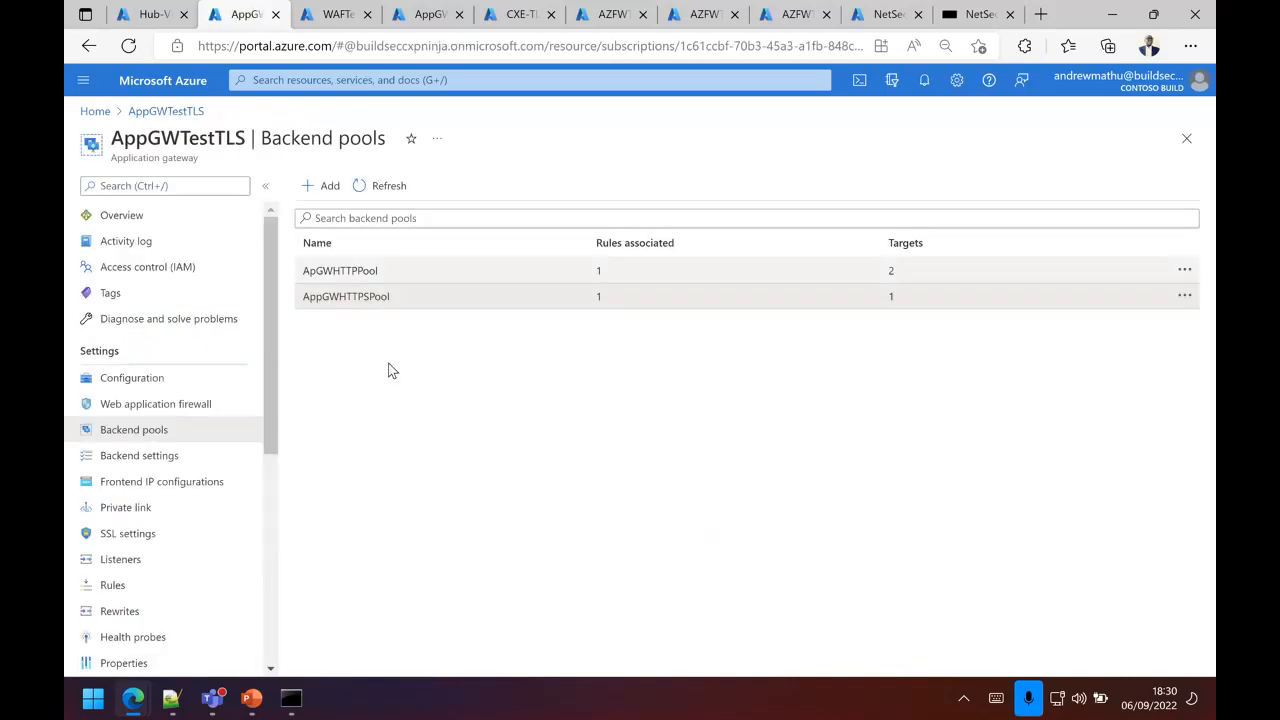
Step: Review the AppGWHTTPSBackendSettings entry, including its port, trusted root certificate, time-out and host name override, and close it without changes
{"action": "left_click", "coordinate": [163, 458]}
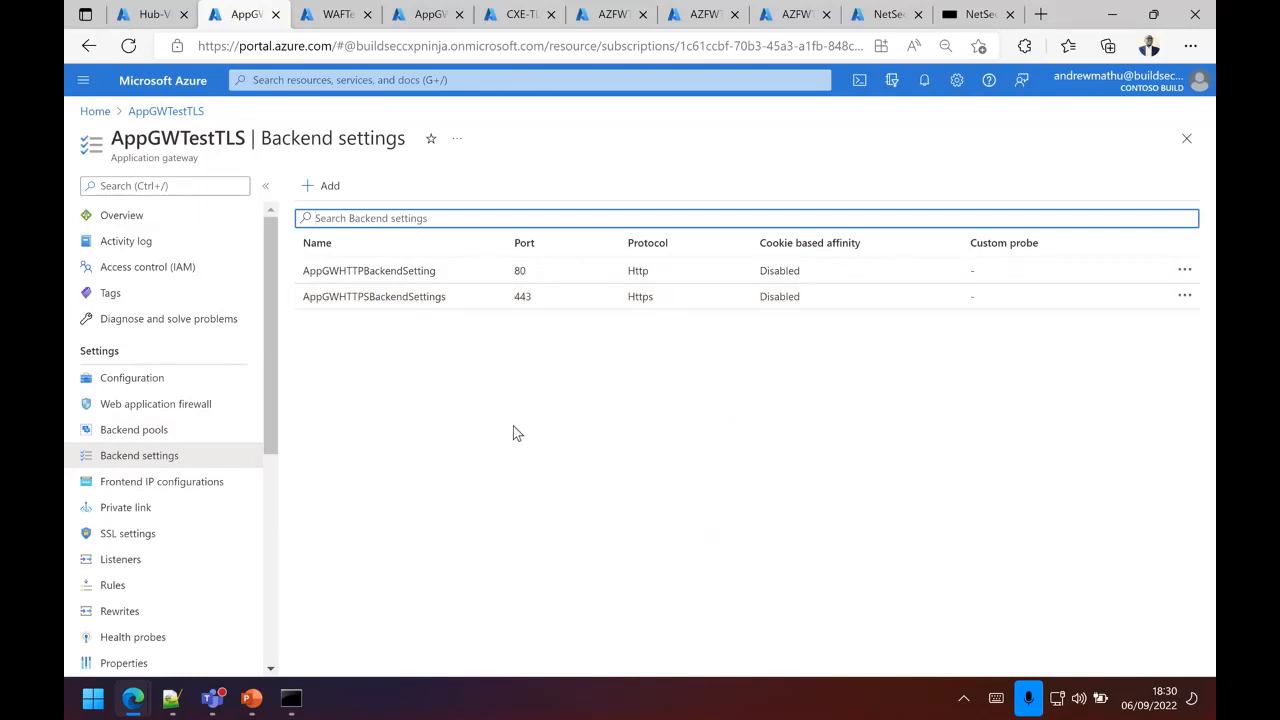
{"action": "left_click", "coordinate": [545, 298]}
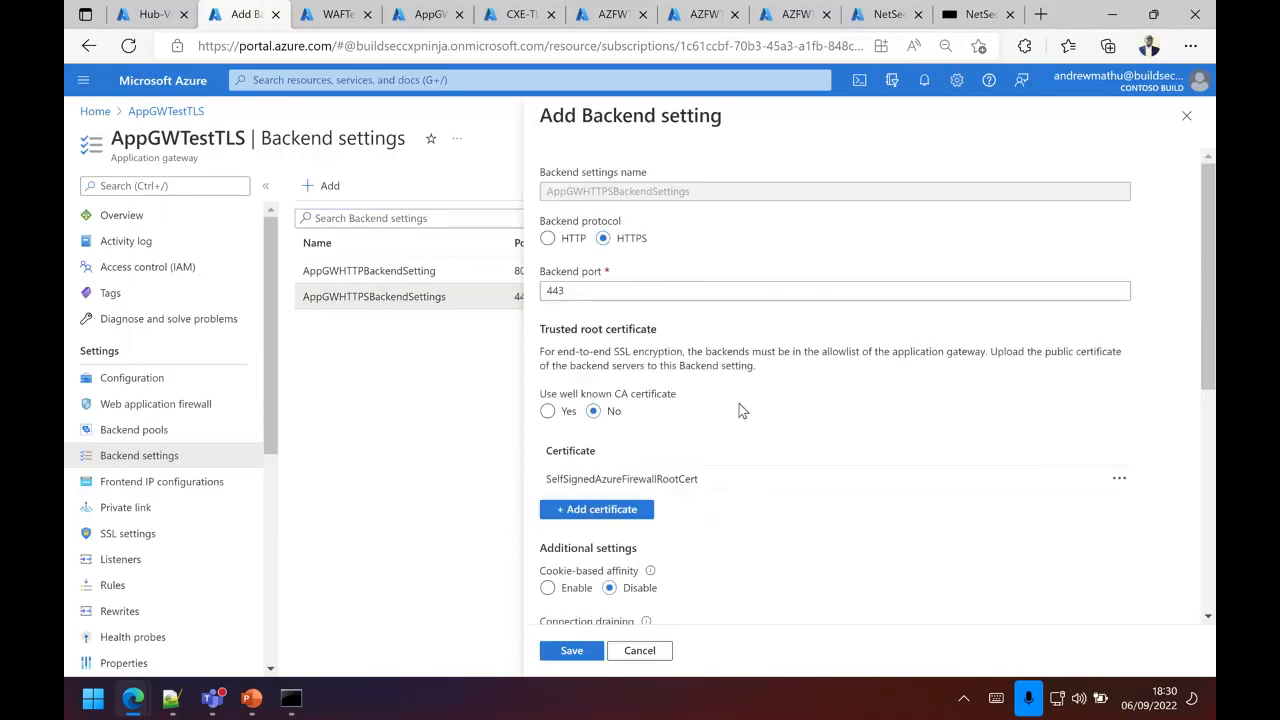
{"action": "scroll", "coordinate": [740, 405], "scroll_direction": "down", "scroll_amount": 1}
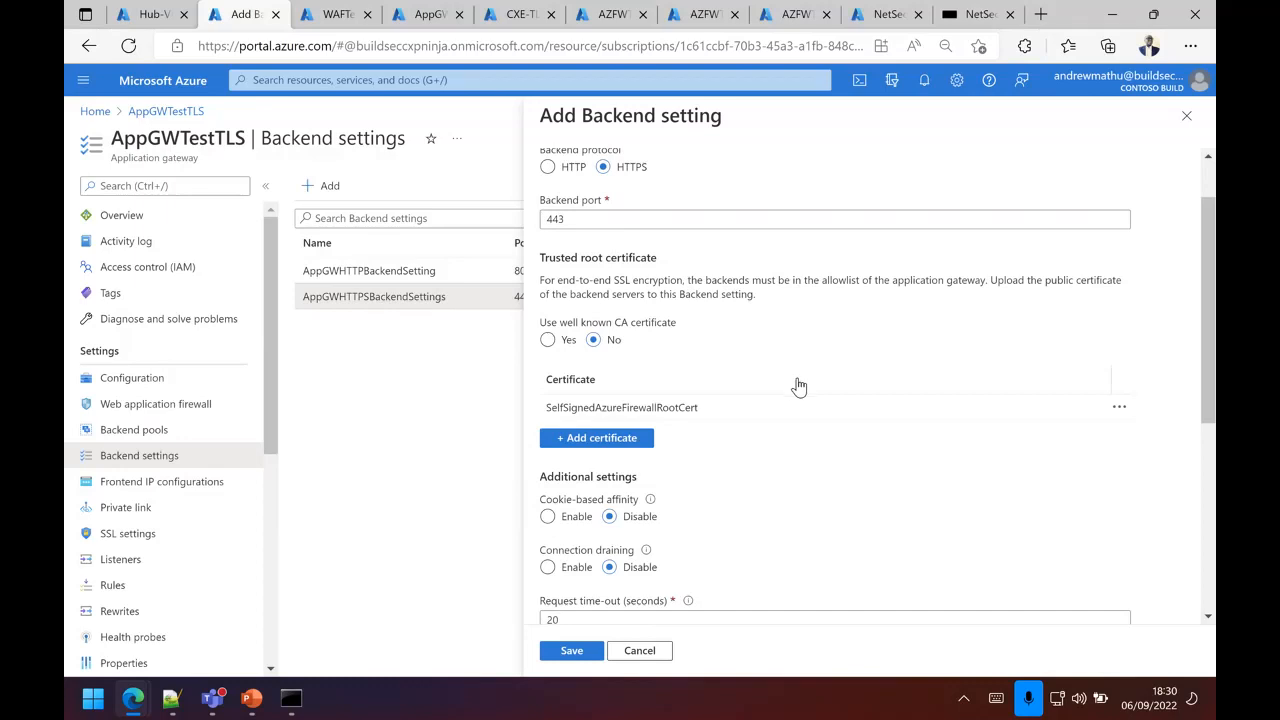
{"action": "scroll", "coordinate": [800, 386], "scroll_direction": "down", "scroll_amount": 2}
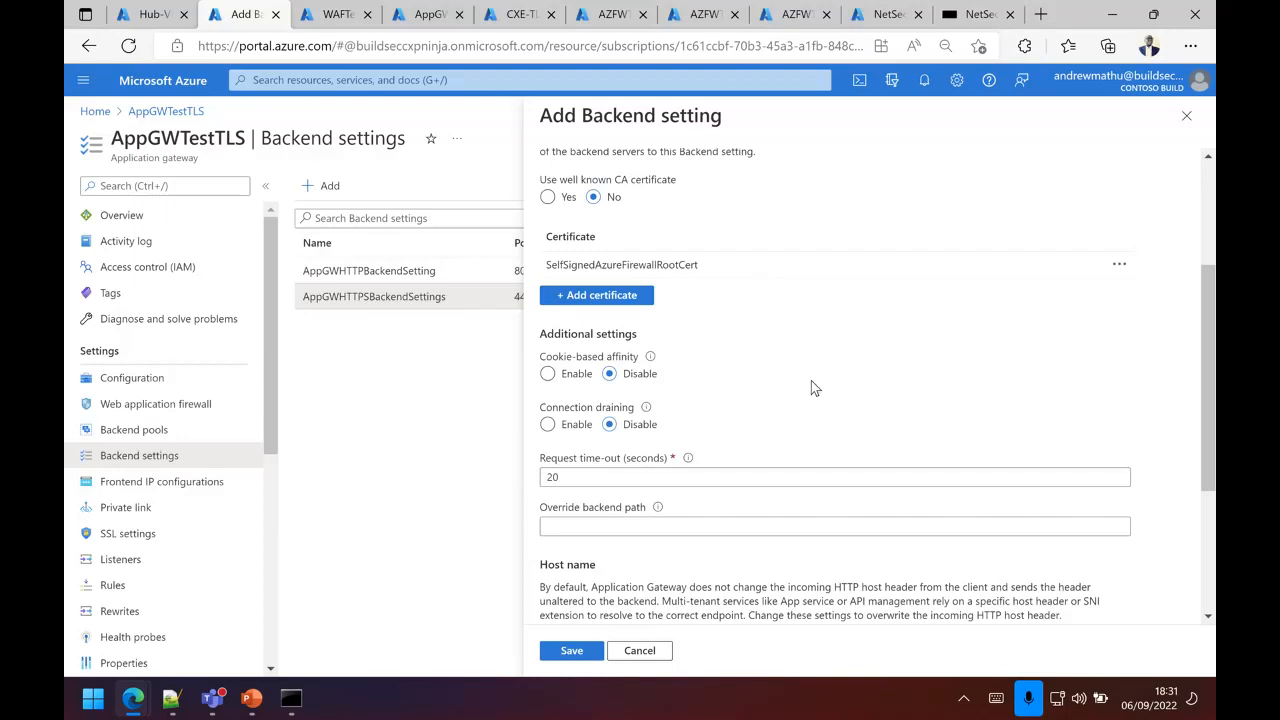
{"action": "scroll", "coordinate": [808, 381], "scroll_direction": "down", "scroll_amount": 1}
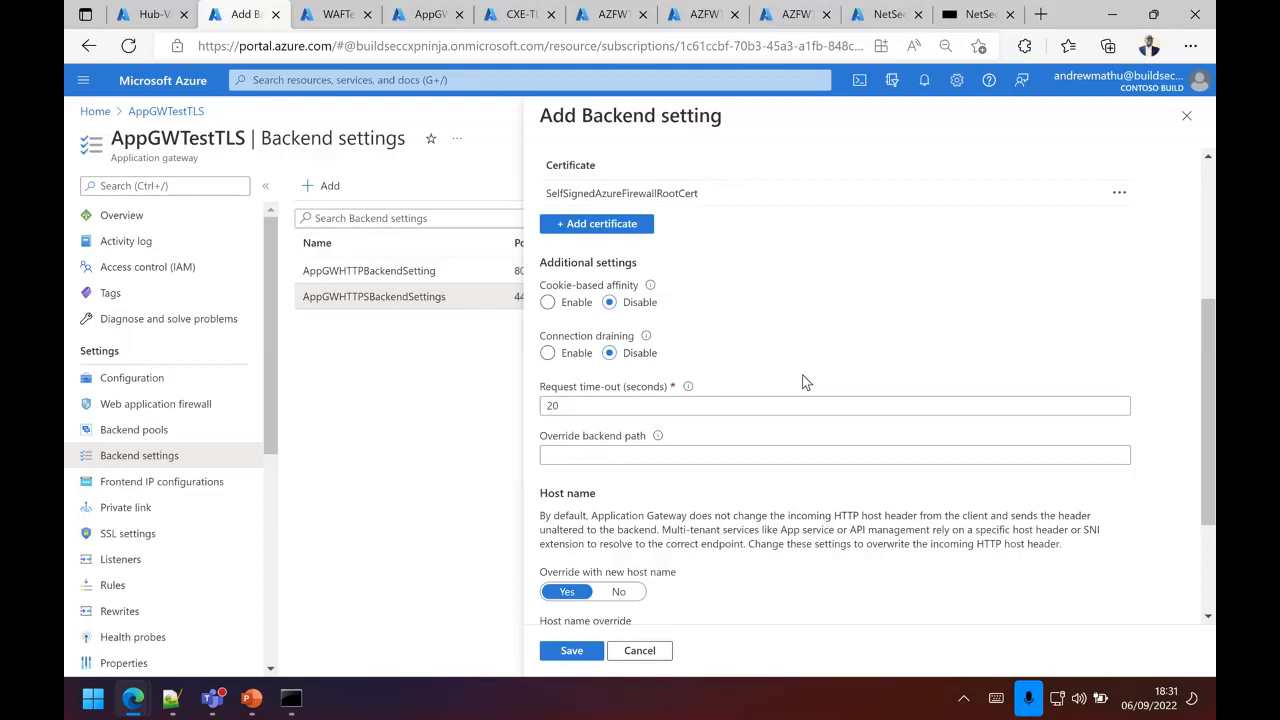
{"action": "scroll", "coordinate": [806, 381], "scroll_direction": "down", "scroll_amount": 2}
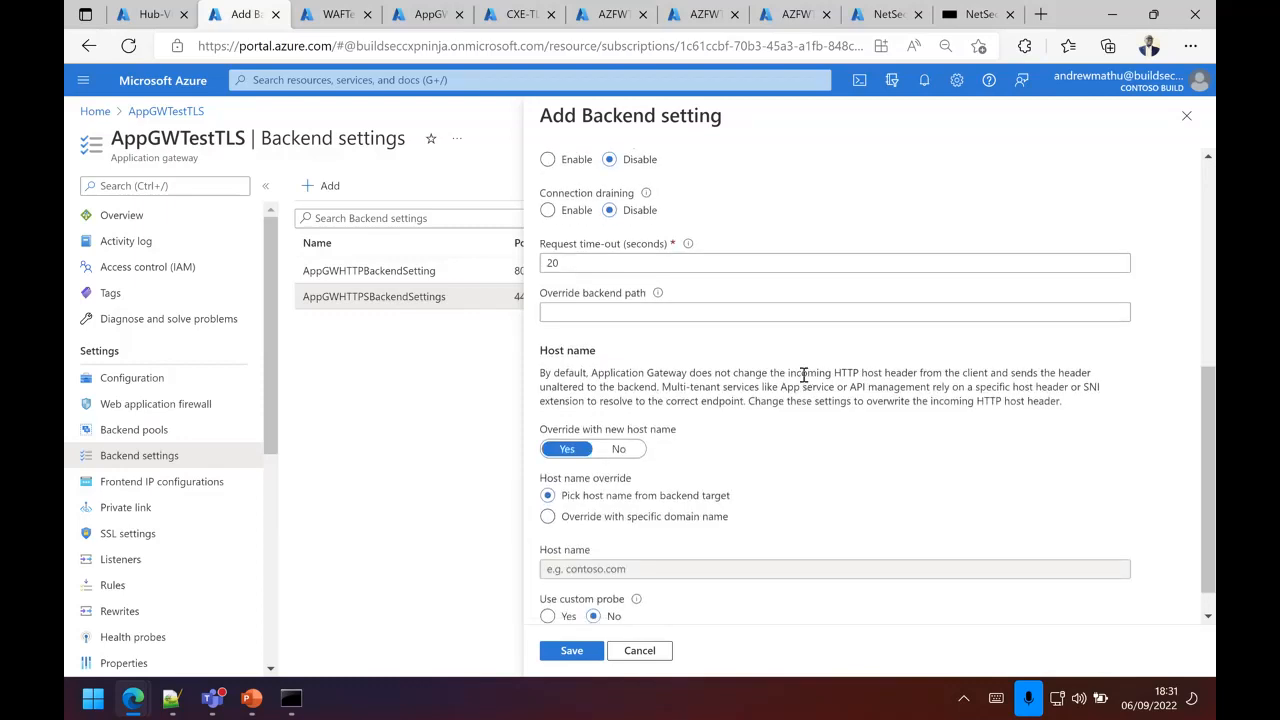
{"action": "scroll", "coordinate": [800, 420], "scroll_direction": "down", "scroll_amount": 1}
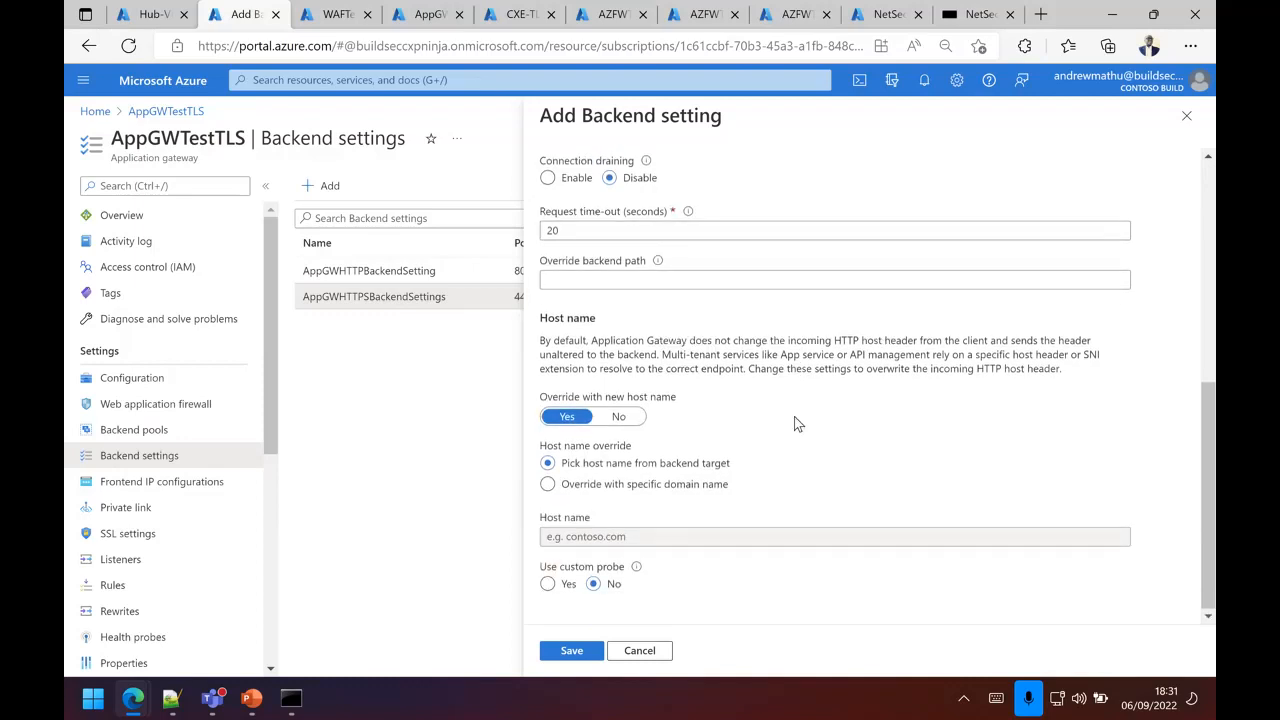
{"action": "scroll", "coordinate": [798, 423], "scroll_direction": "up", "scroll_amount": 3}
{"action": "left_click", "coordinate": [1185, 116]}
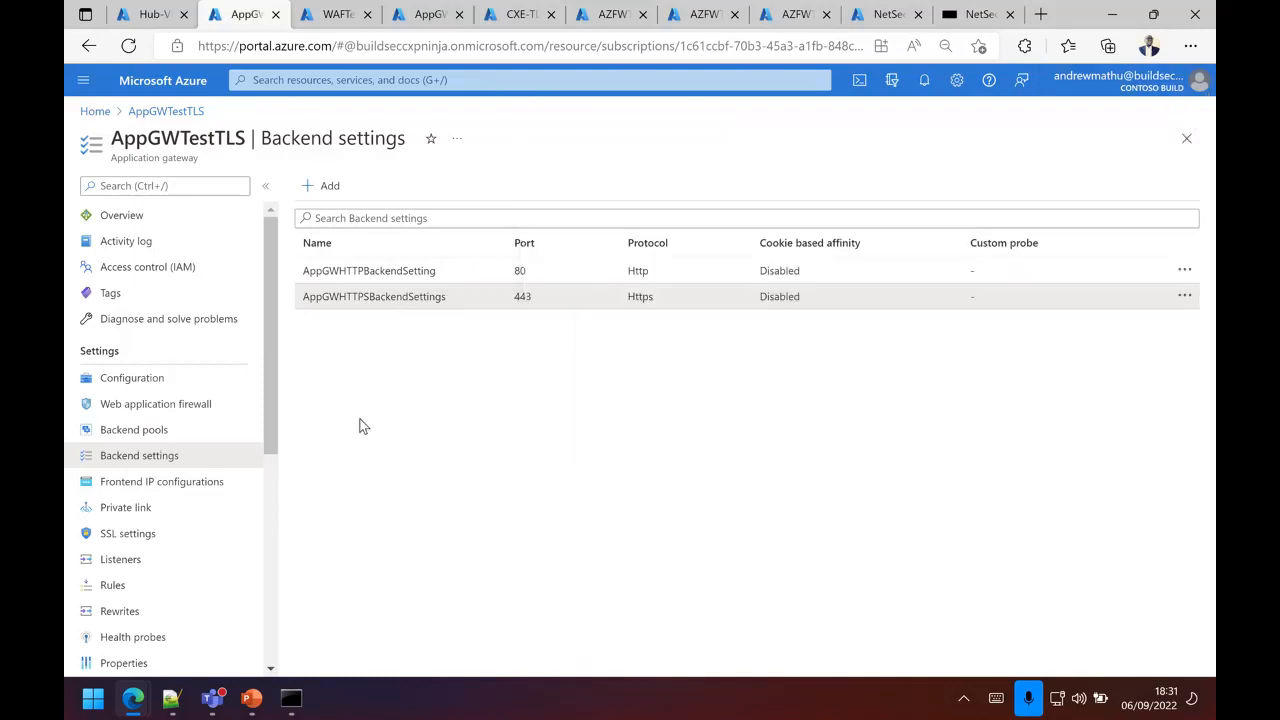
Step: Inspect the AppGWHTTPSListener configuration, including its port, certificate and listener type
{"action": "left_click", "coordinate": [125, 560]}
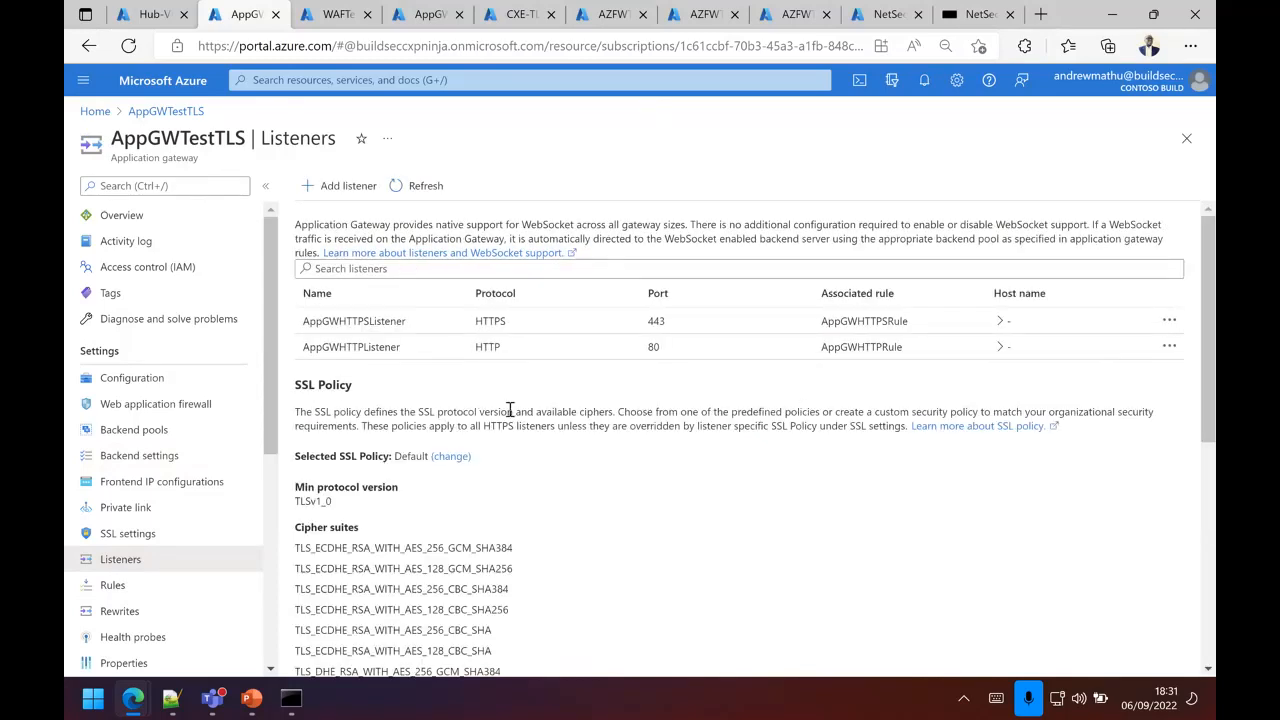
{"action": "left_click", "coordinate": [677, 321]}
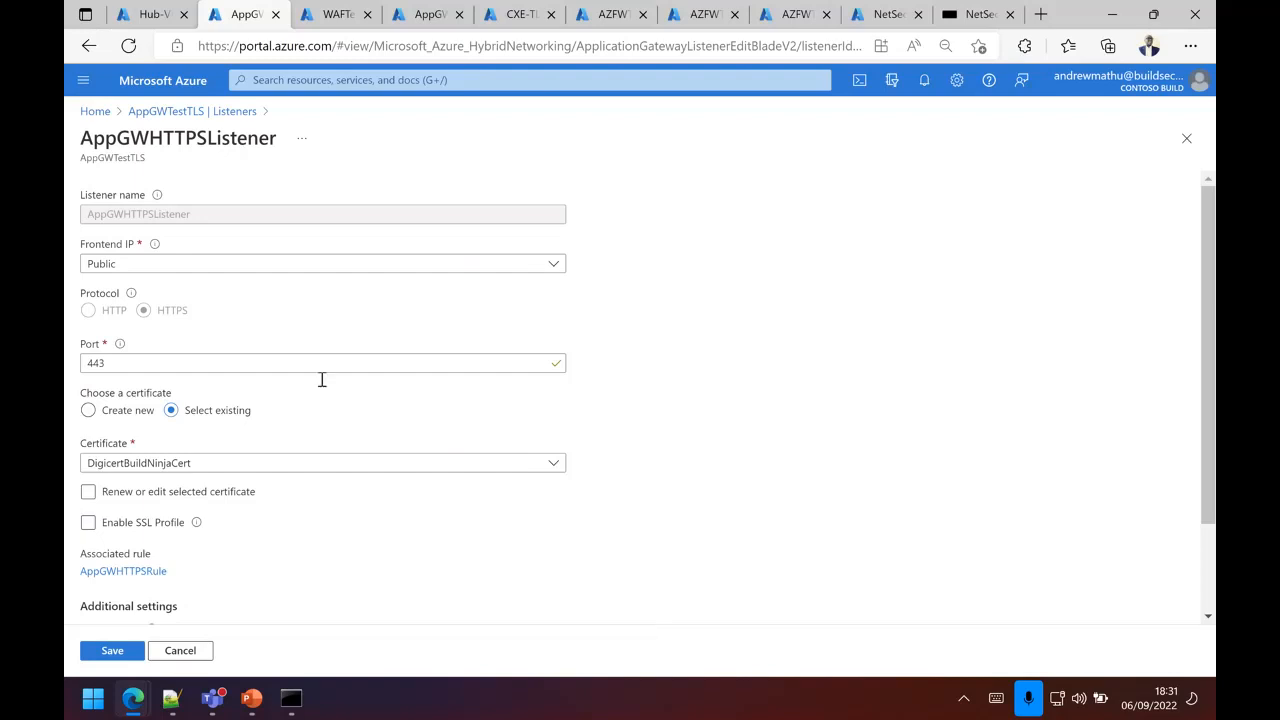
{"action": "scroll", "coordinate": [557, 478], "scroll_direction": "down", "scroll_amount": 1}
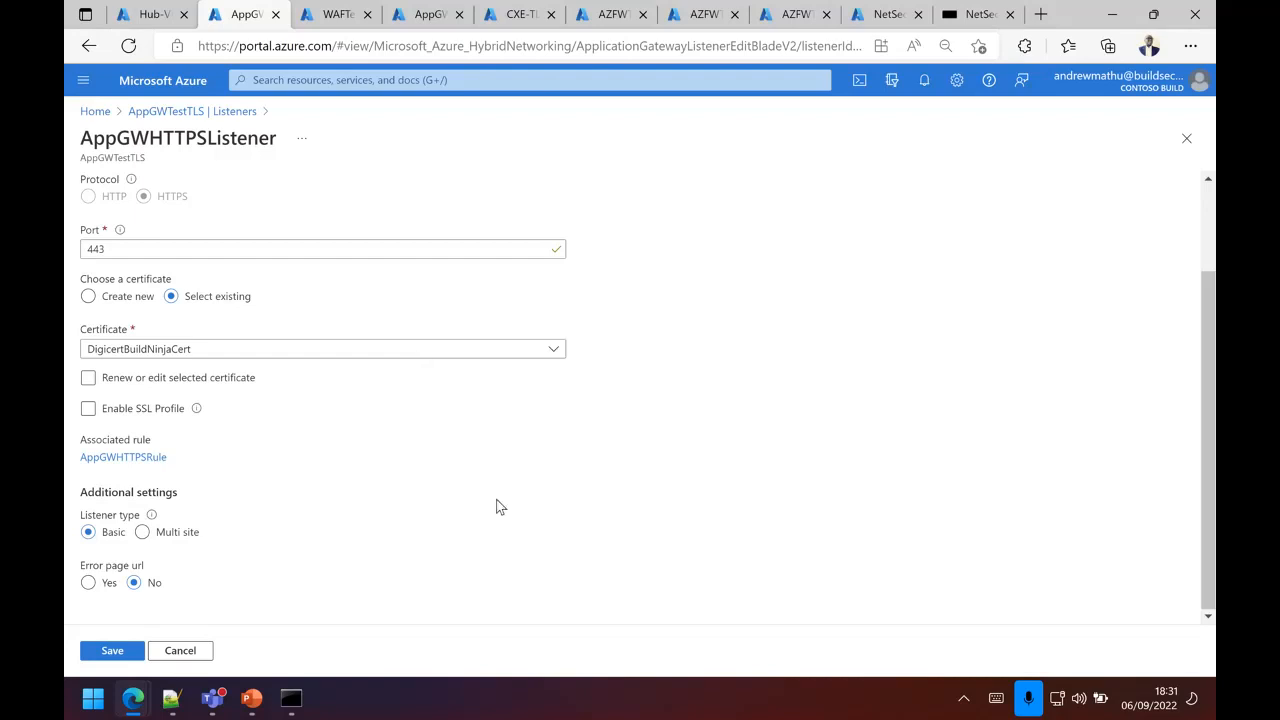
Step: Switch to the InPrivate browser window, load netsecapp.build.seccxp.ninja and examine the site certificate's general information and hierarchy
{"action": "mouse_move", "coordinate": [131, 710]}
{"action": "left_click", "coordinate": [362, 575]}
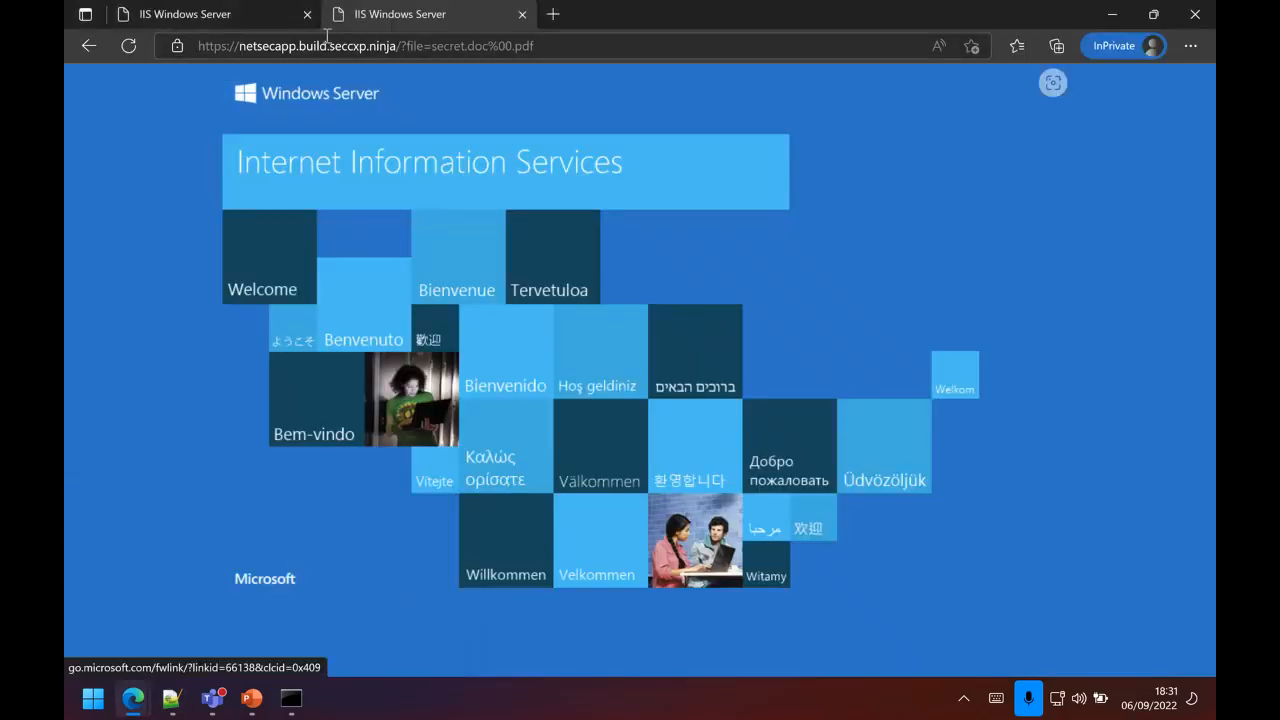
{"action": "left_click", "coordinate": [129, 49]}
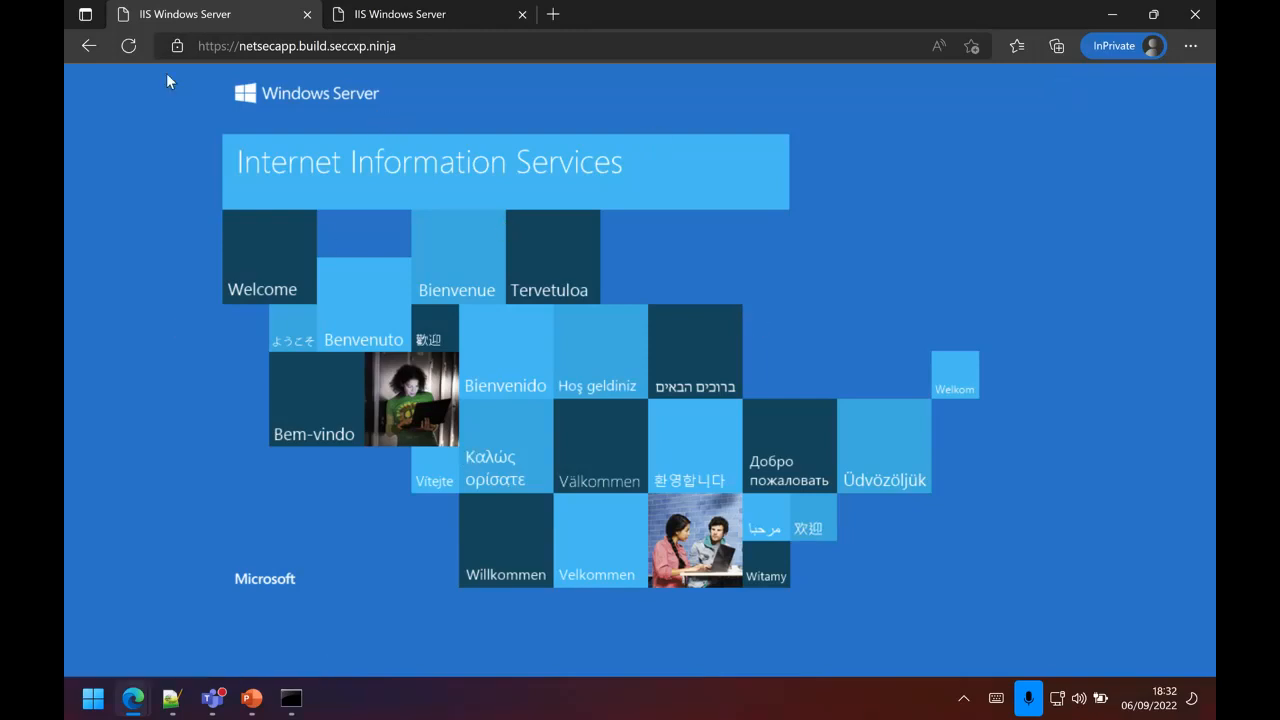
{"action": "left_click", "coordinate": [176, 46]}
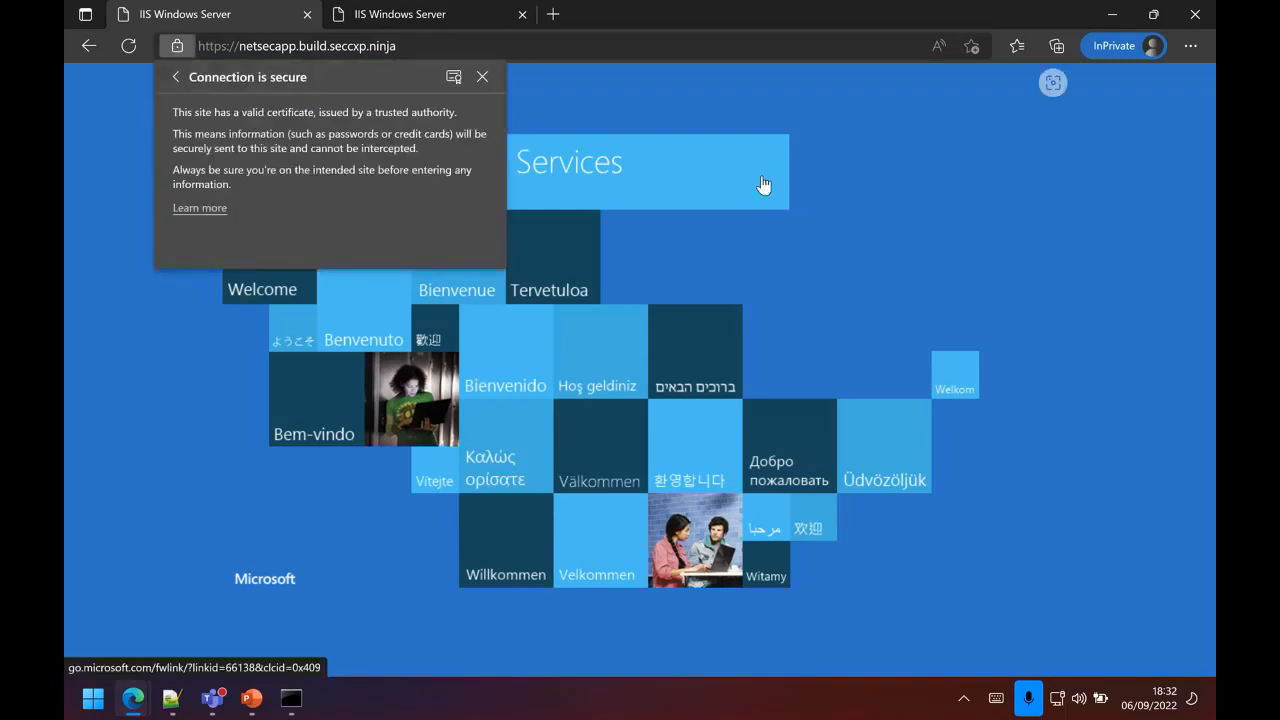
{"action": "left_click", "coordinate": [455, 80]}
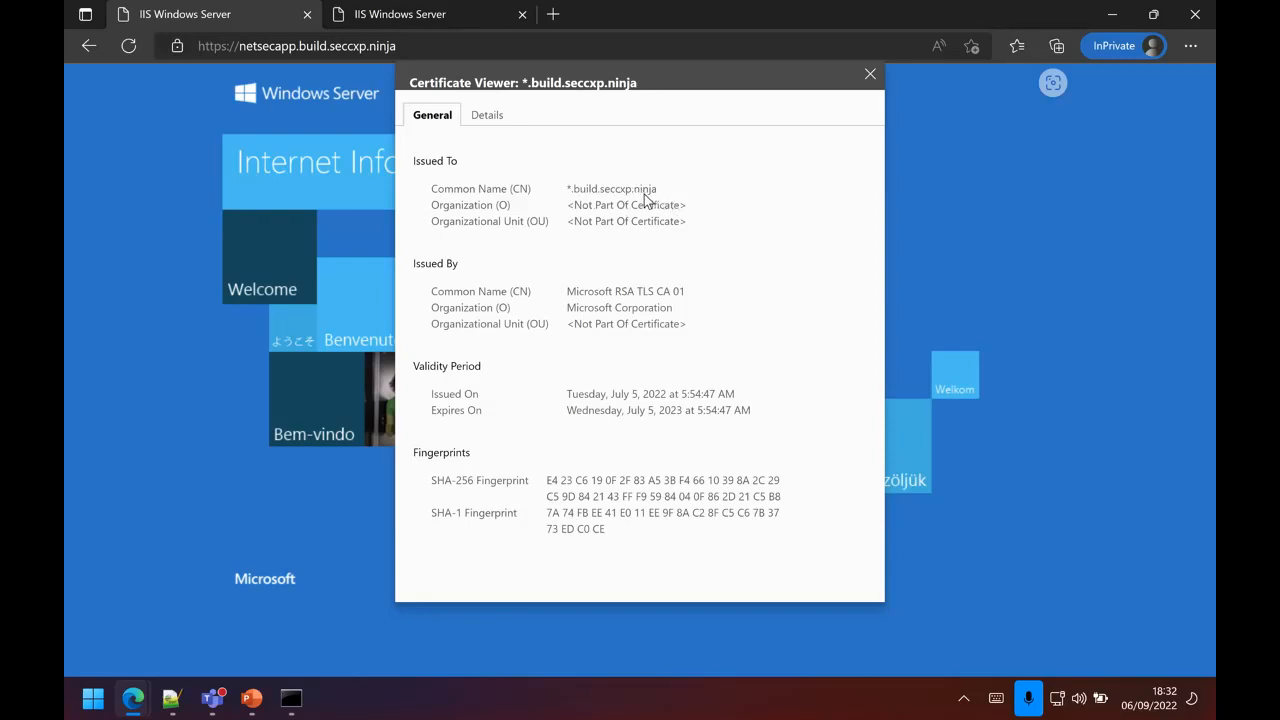
{"action": "left_click", "coordinate": [487, 115]}
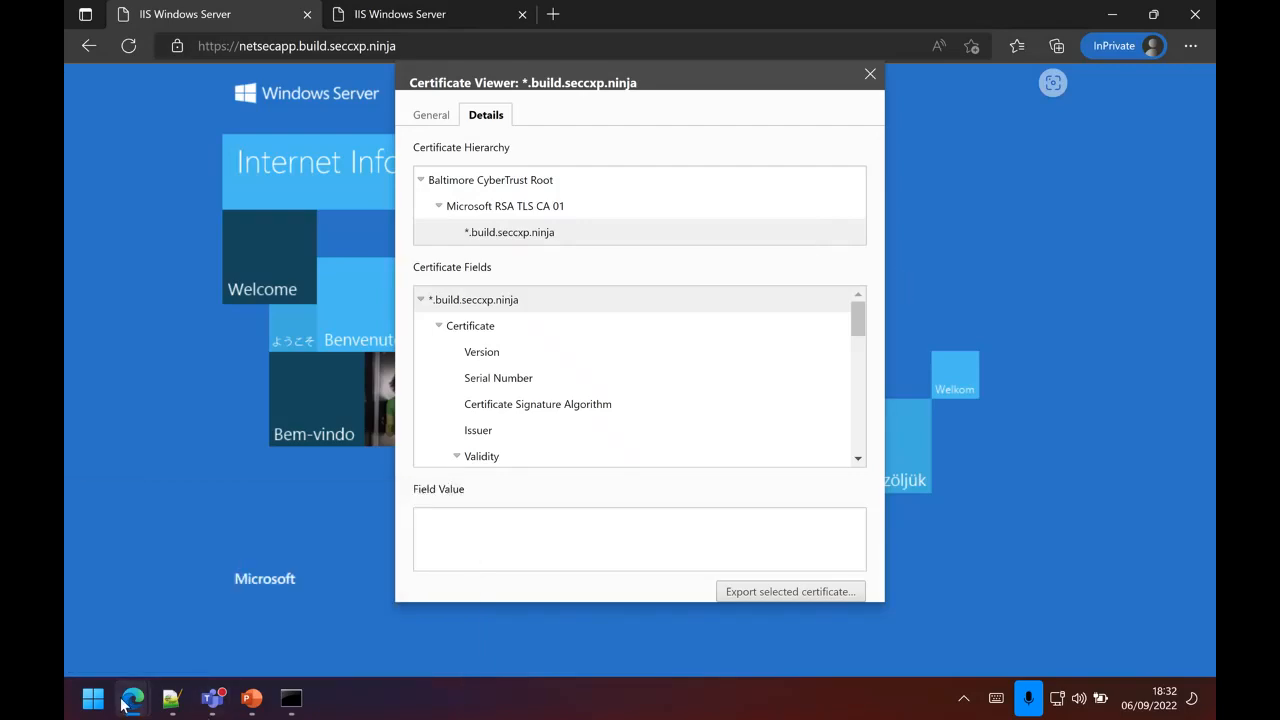
Step: Return to the Azure portal, review the listener and backend targets of the gateway's AppGWHTTPSRule routing rule, and close it without changes
{"action": "mouse_move", "coordinate": [125, 705]}
{"action": "left_click", "coordinate": [132, 582]}
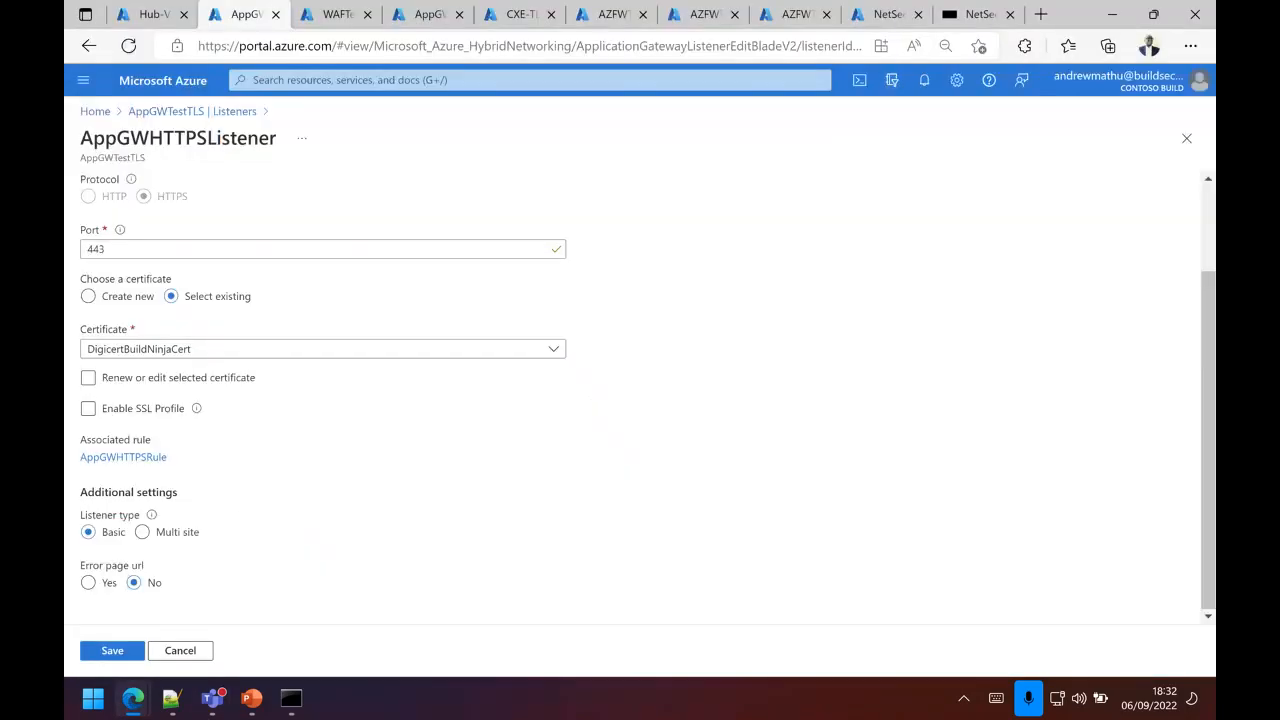
{"action": "left_click", "coordinate": [187, 113]}
{"action": "scroll", "coordinate": [160, 500], "scroll_direction": "down", "scroll_amount": 5}
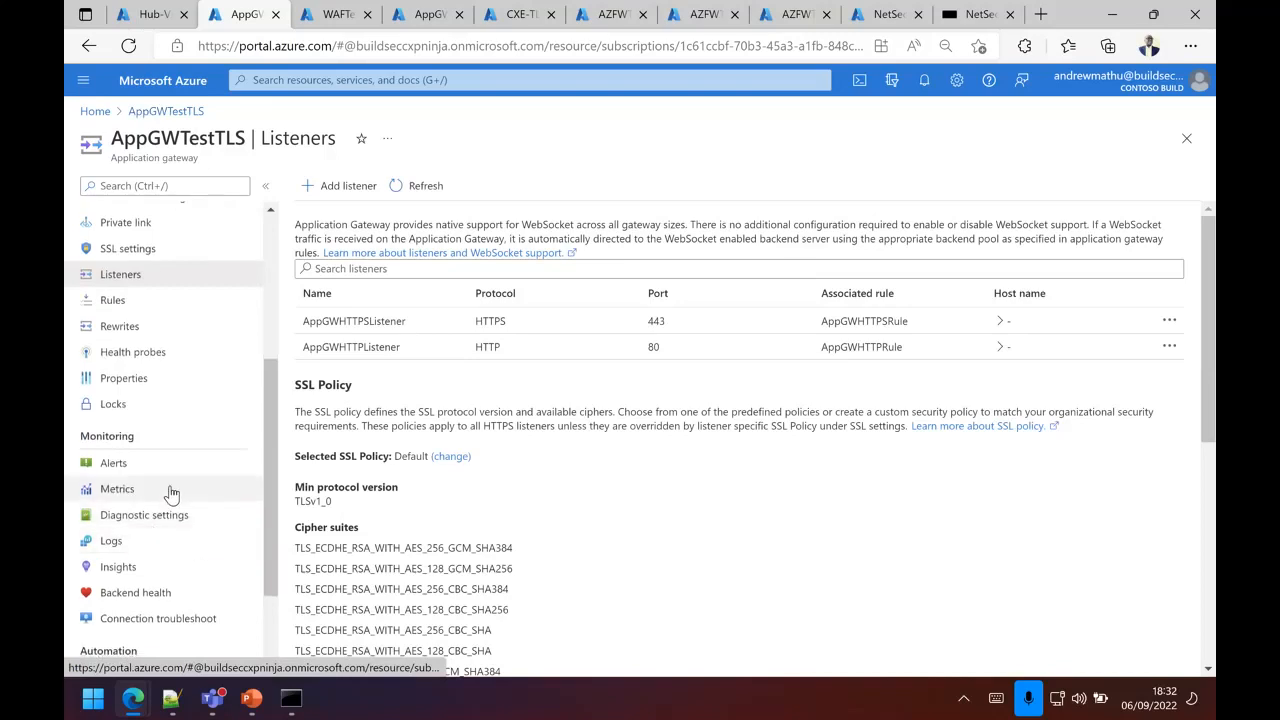
{"action": "left_click", "coordinate": [132, 301]}
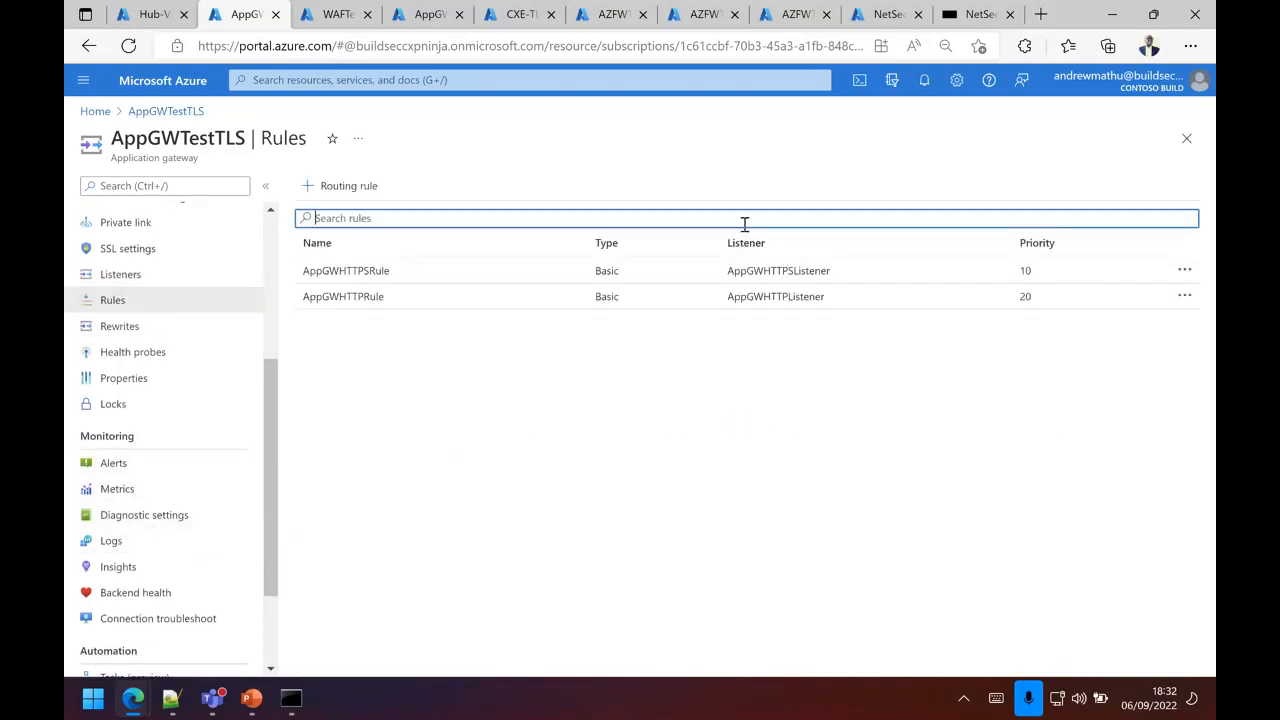
{"action": "left_click", "coordinate": [698, 271]}
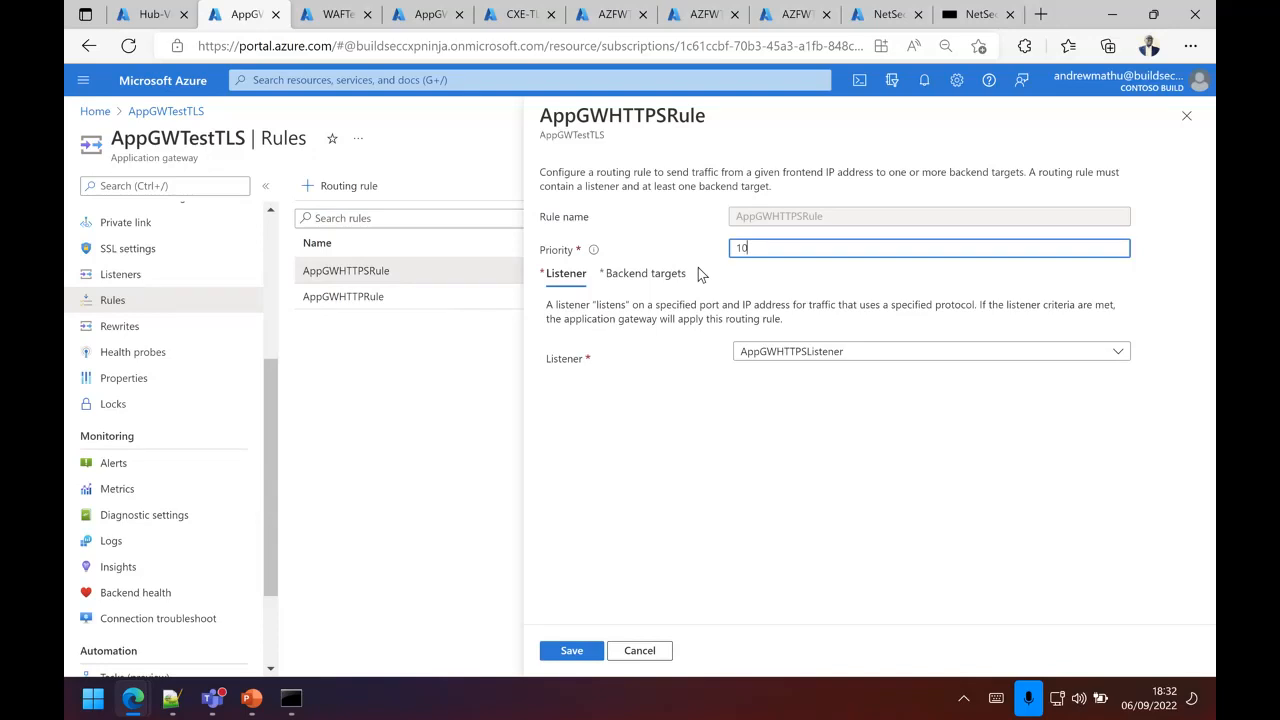
{"action": "left_click", "coordinate": [672, 275]}
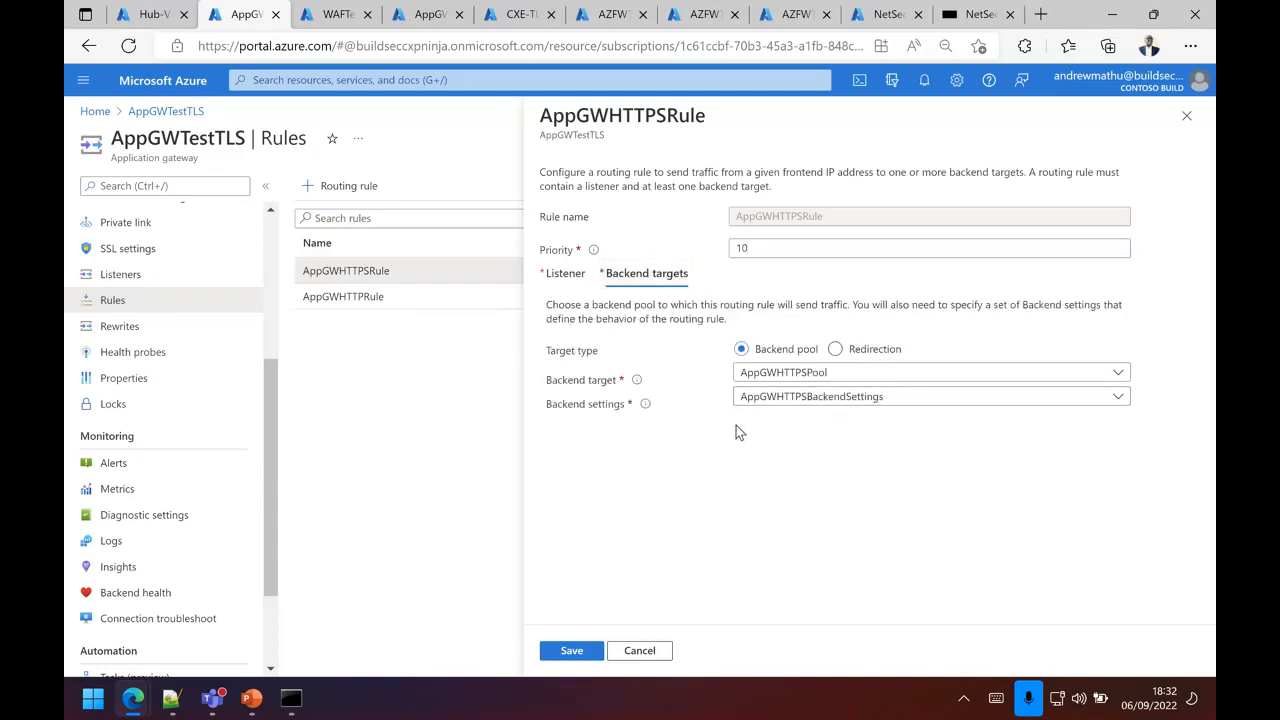
{"action": "left_click", "coordinate": [571, 287]}
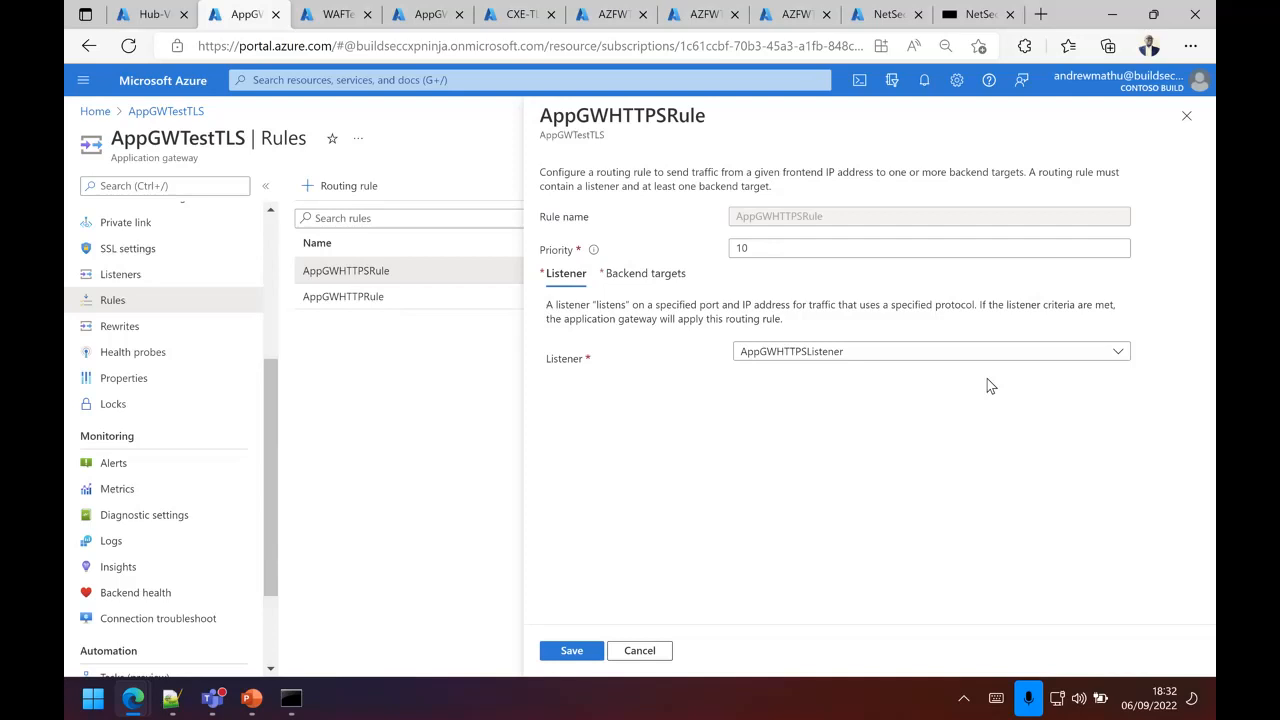
{"action": "left_click", "coordinate": [1186, 116]}
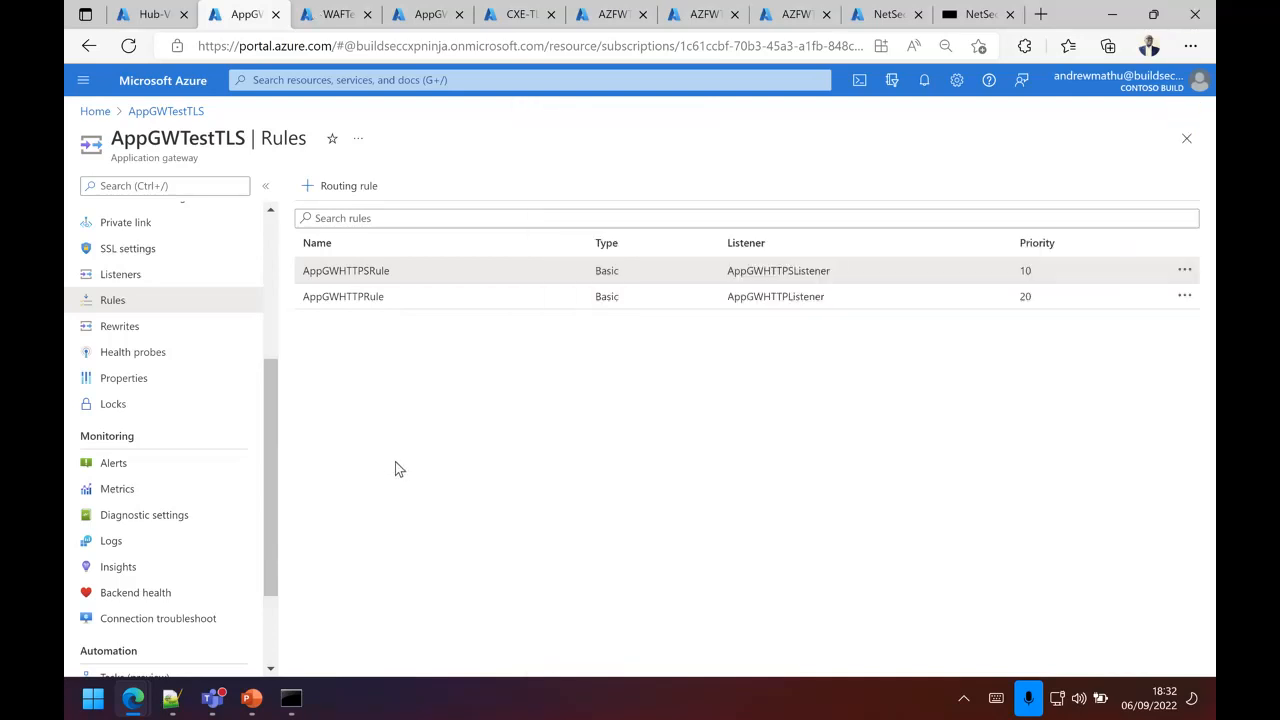
Step: View the WAFTestTLS policy overview and the AZFWTestTLS firewall's log query results
{"action": "left_click", "coordinate": [335, 14]}
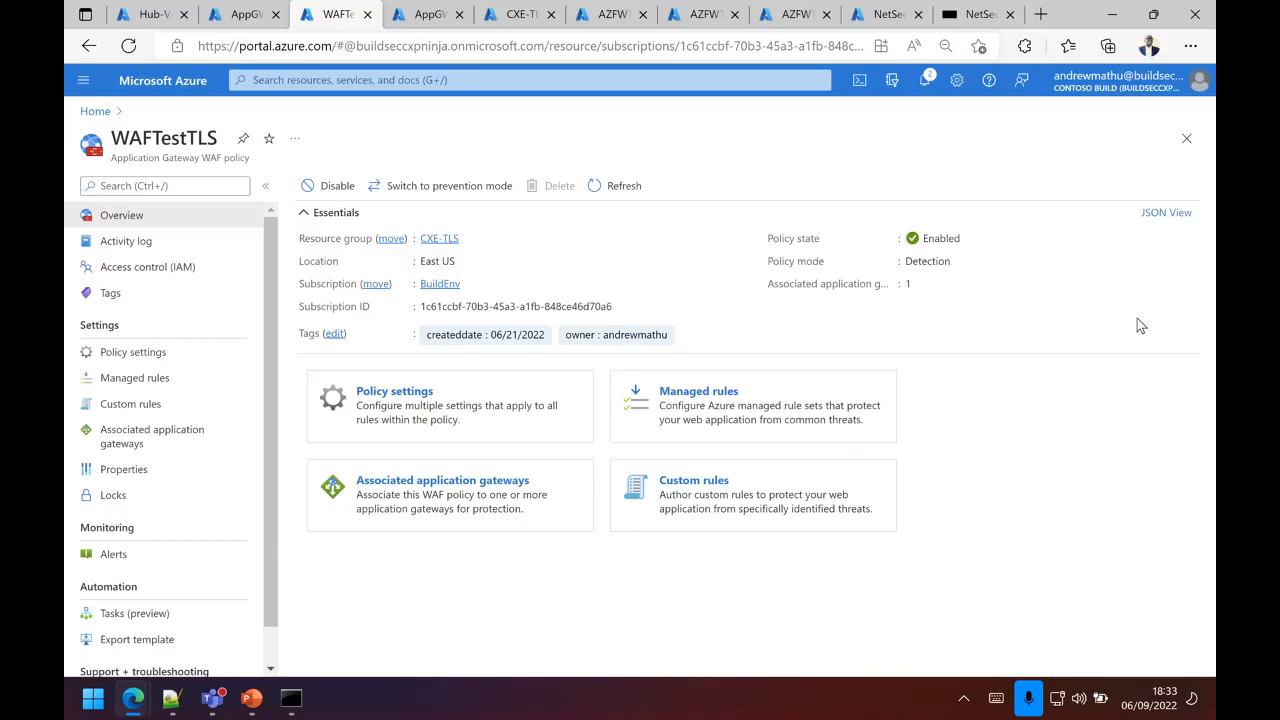
{"action": "left_click", "coordinate": [880, 20]}
{"action": "left_click", "coordinate": [800, 17]}
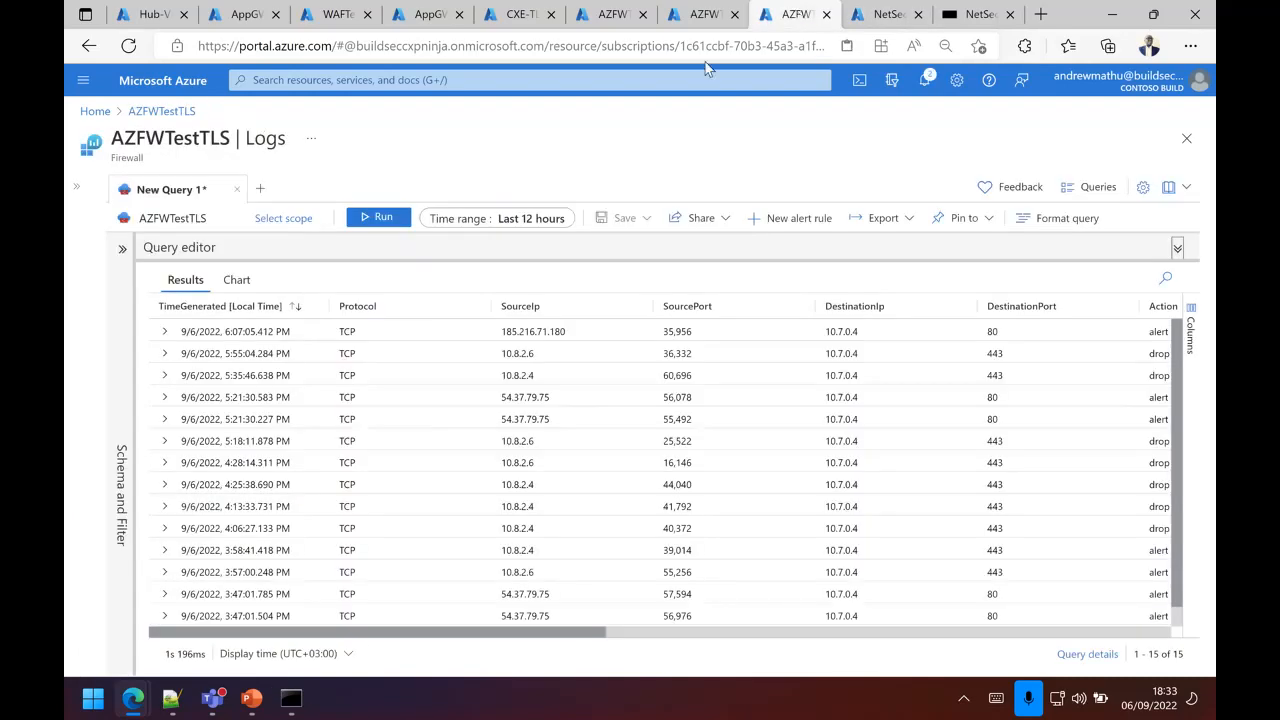
{"action": "left_click", "coordinate": [705, 15]}
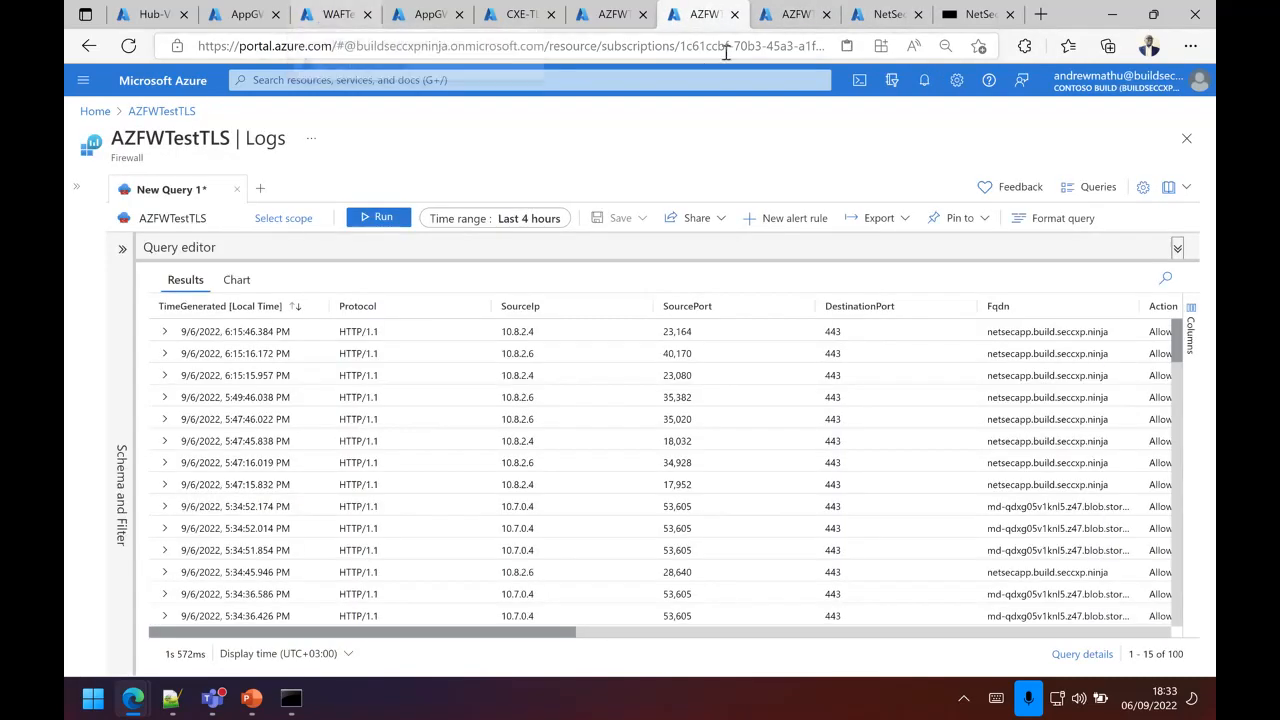
Step: Go to the CXE-TLS resource group from the Hub-VNET page and sort its resources by type to find the route tables
{"action": "left_click", "coordinate": [145, 14]}
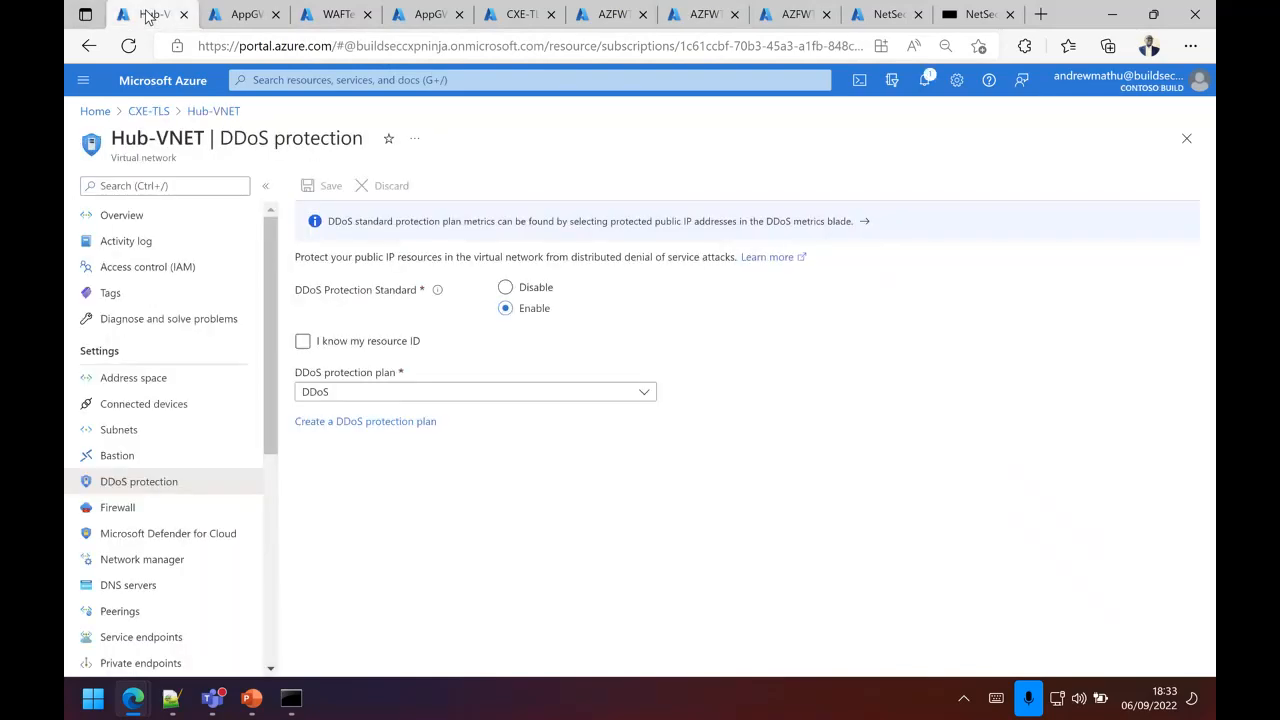
{"action": "left_click", "coordinate": [132, 110]}
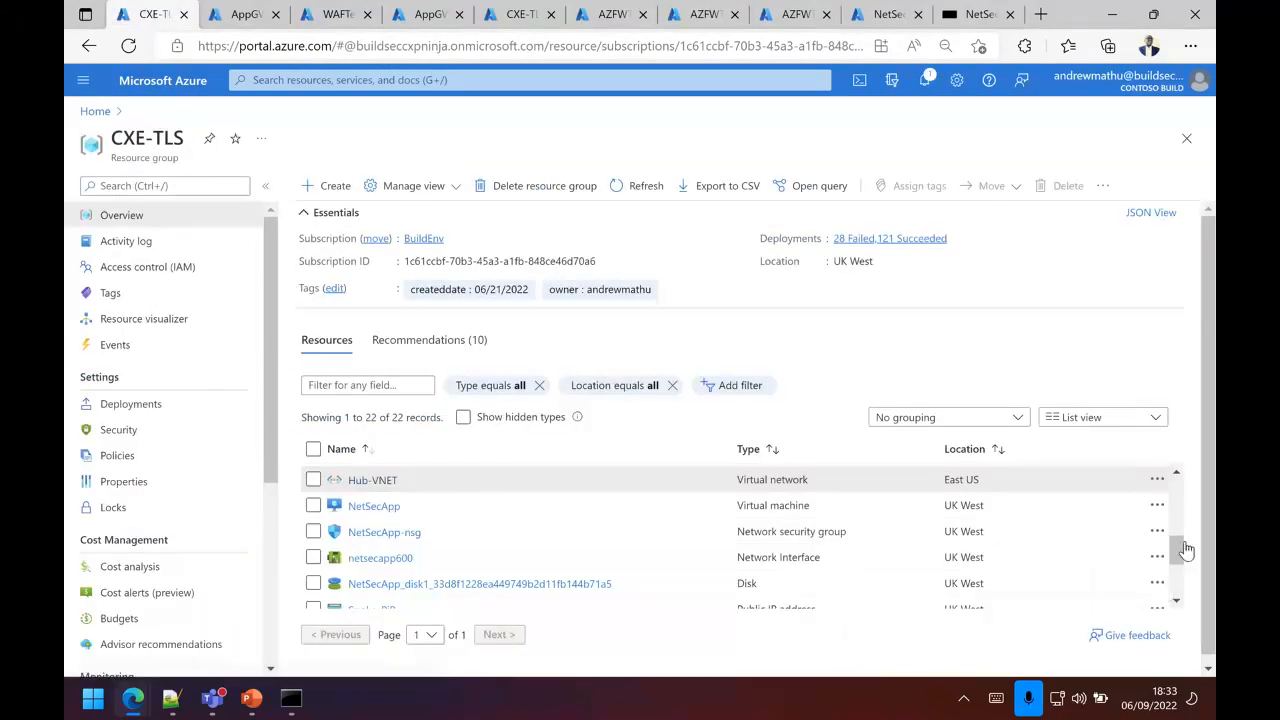
{"action": "scroll", "coordinate": [822, 540], "scroll_direction": "down", "scroll_amount": 3}
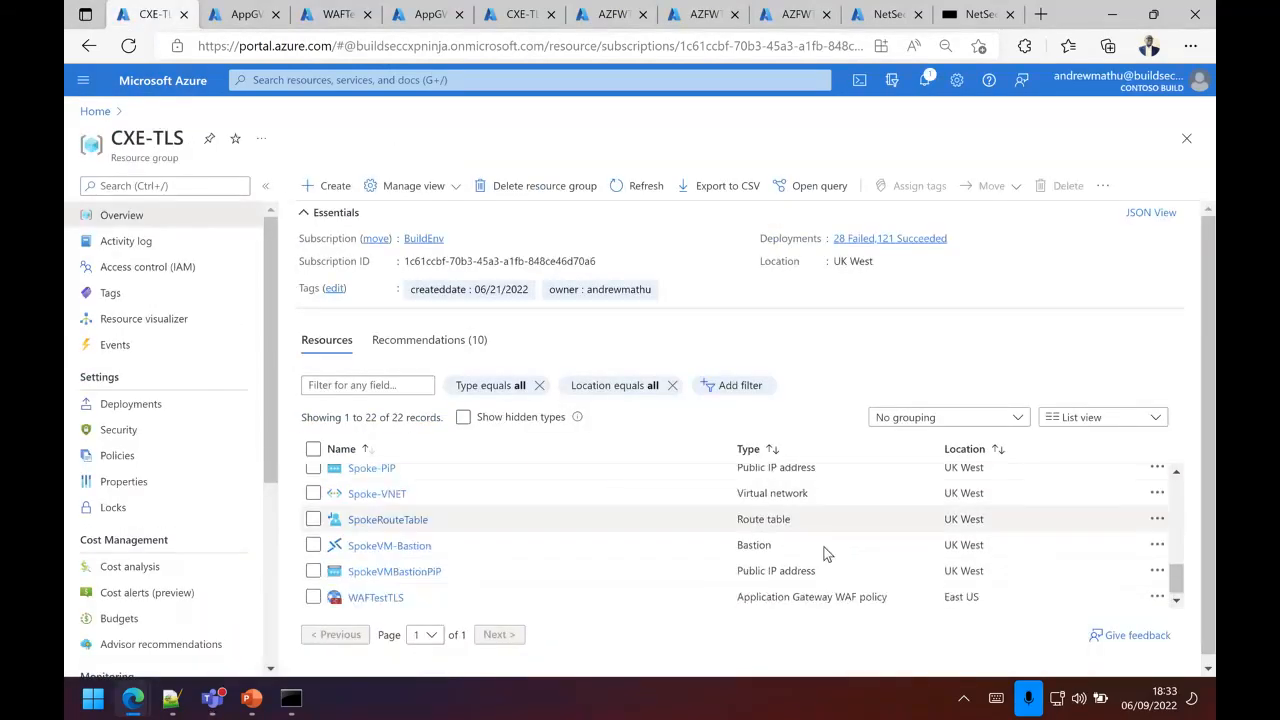
{"action": "left_click", "coordinate": [772, 449]}
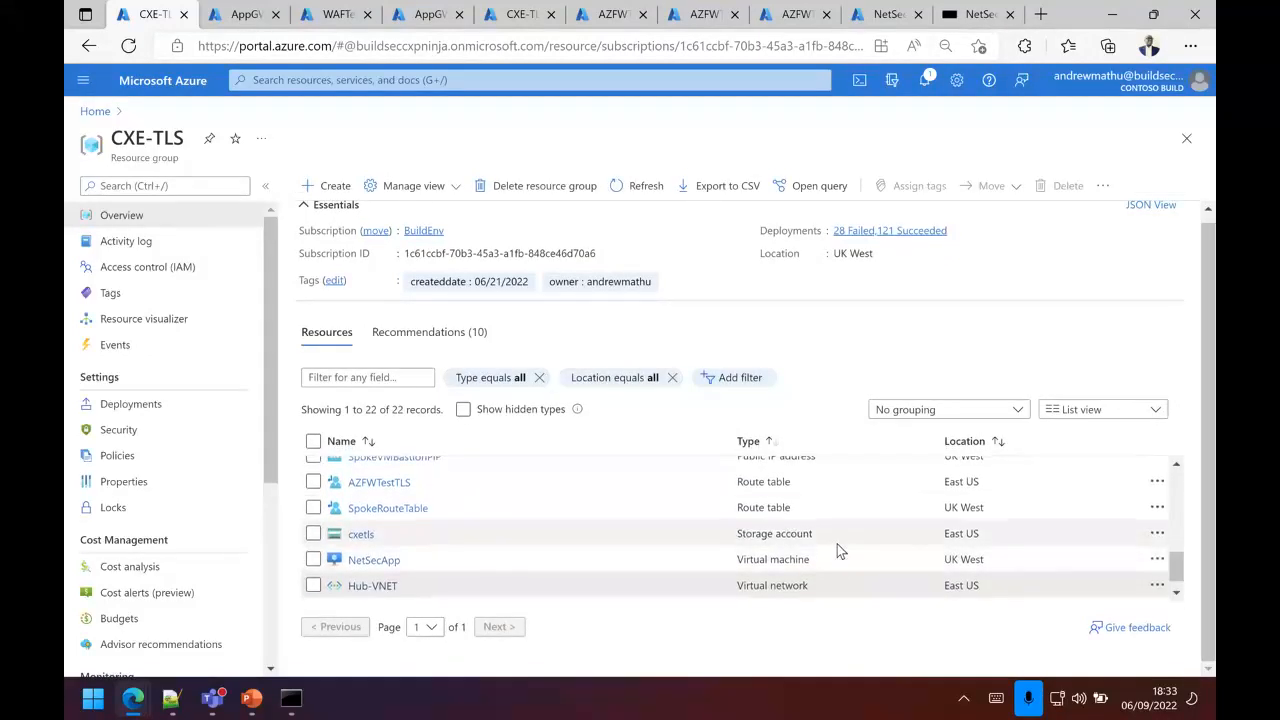
{"action": "scroll", "coordinate": [837, 544], "scroll_direction": "up", "scroll_amount": 1}
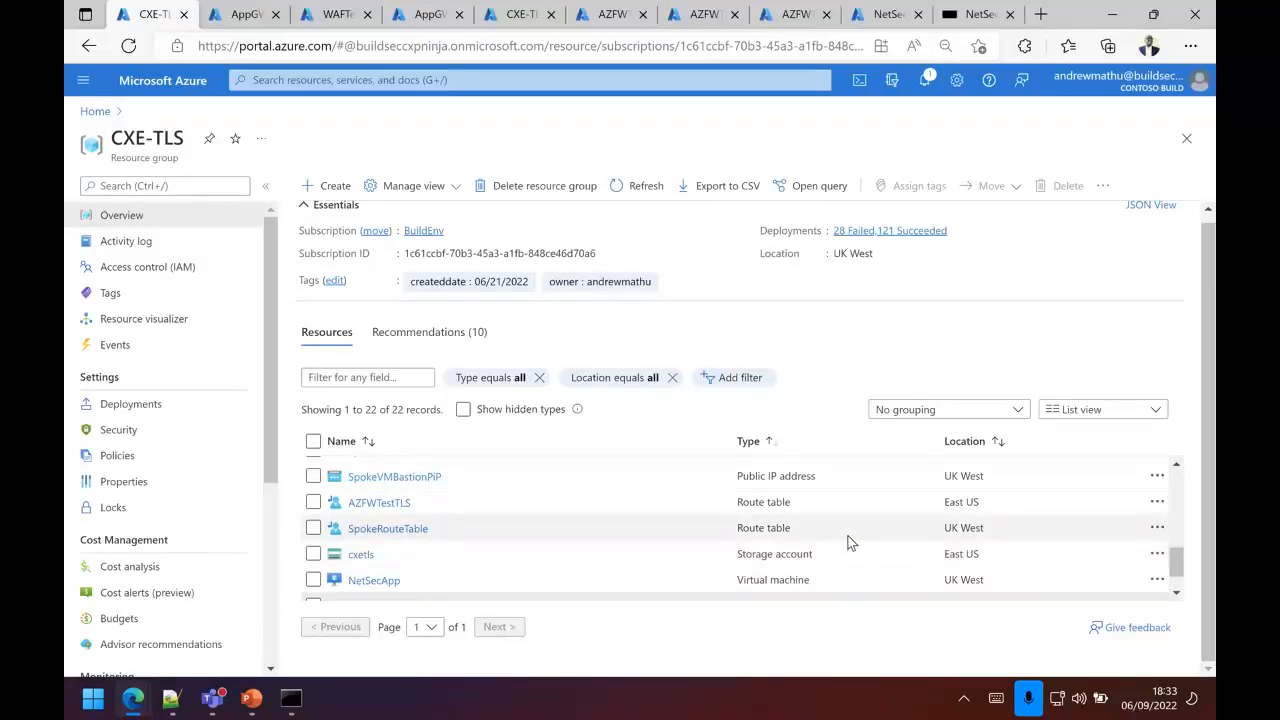
Step: Examine the routes and associated subnets of the AZFWTestTLS route table
{"action": "left_click", "coordinate": [382, 502]}
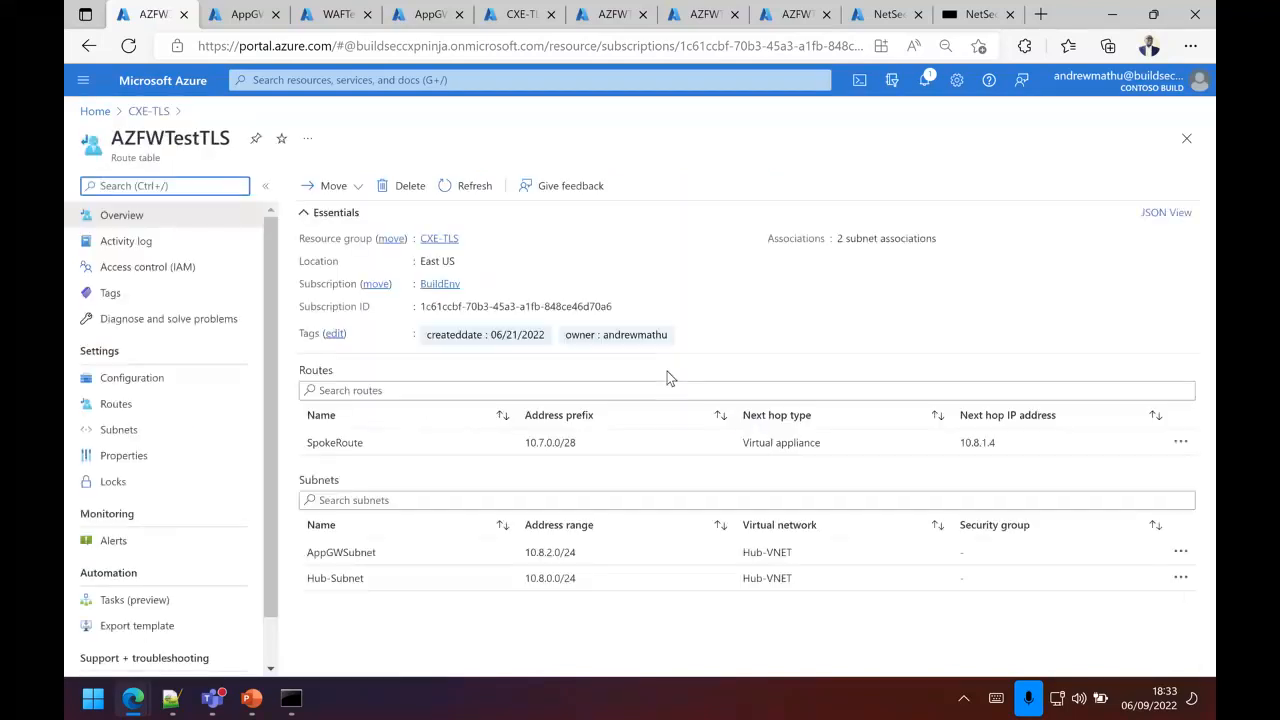
{"action": "left_click", "coordinate": [117, 406]}
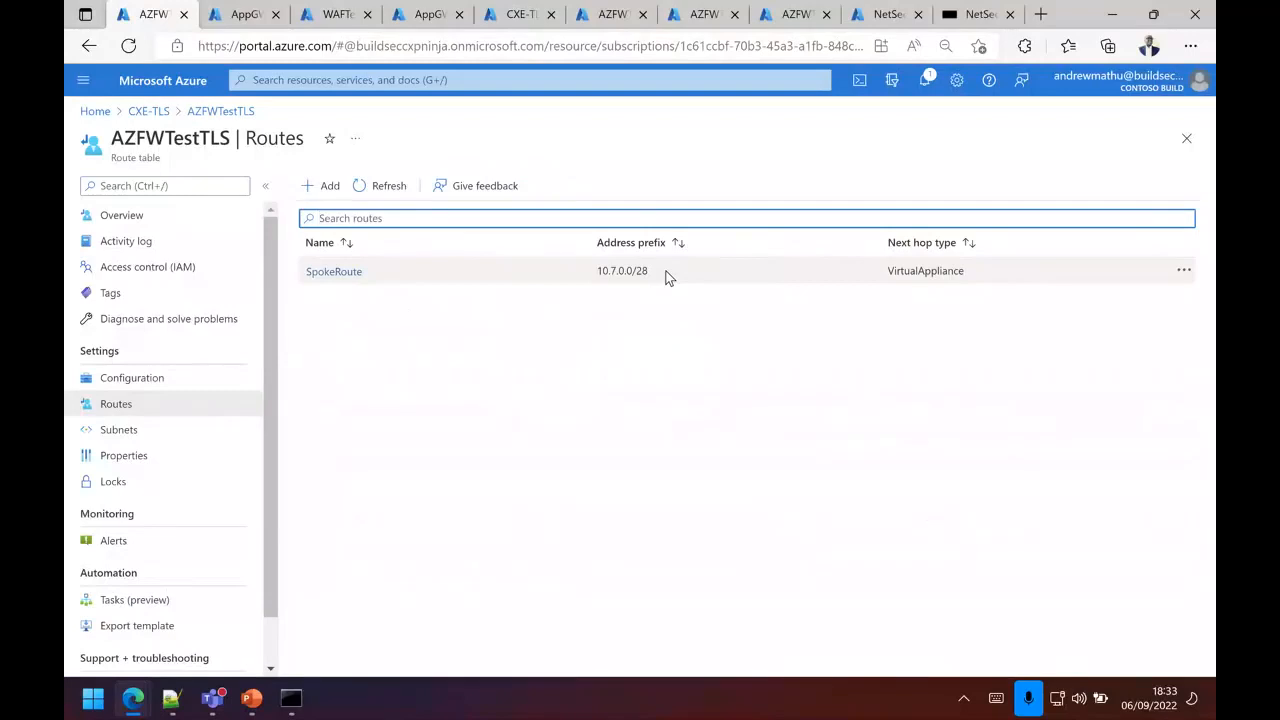
{"action": "left_click", "coordinate": [229, 116]}
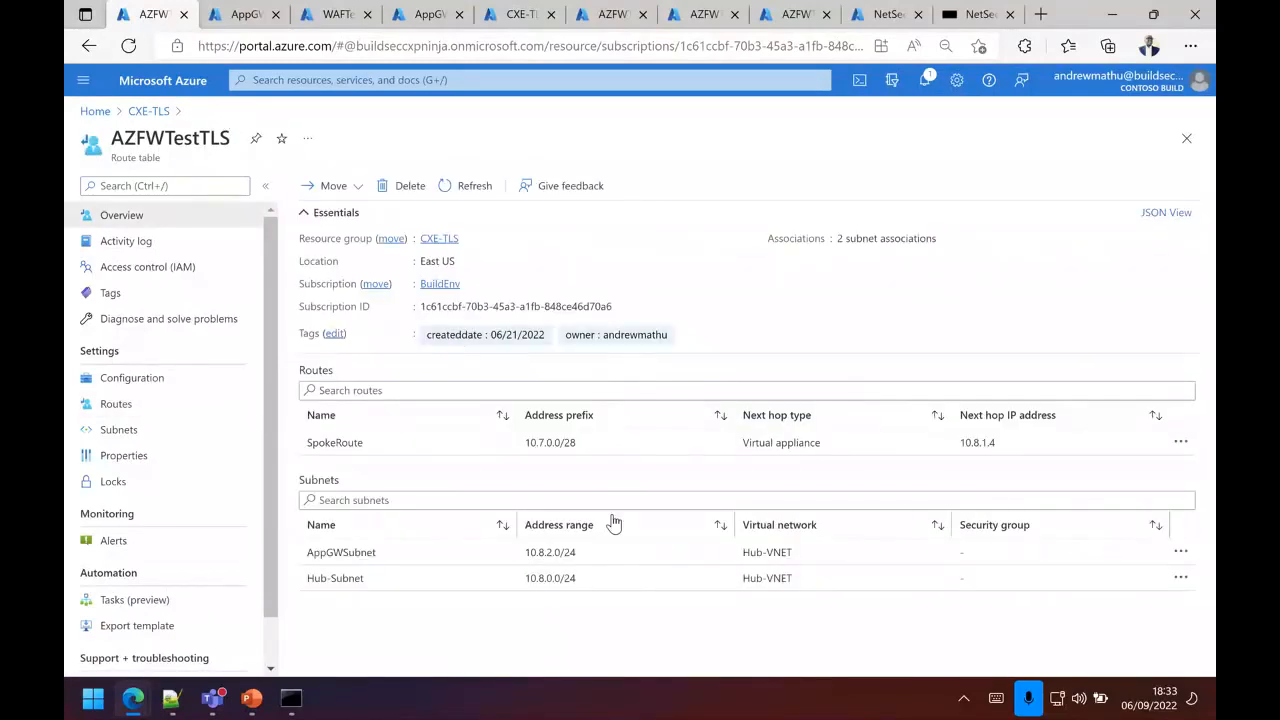
Step: Return to the CXE-TLS resource group and review the routes of SpokeRouteTable
{"action": "left_click", "coordinate": [150, 114]}
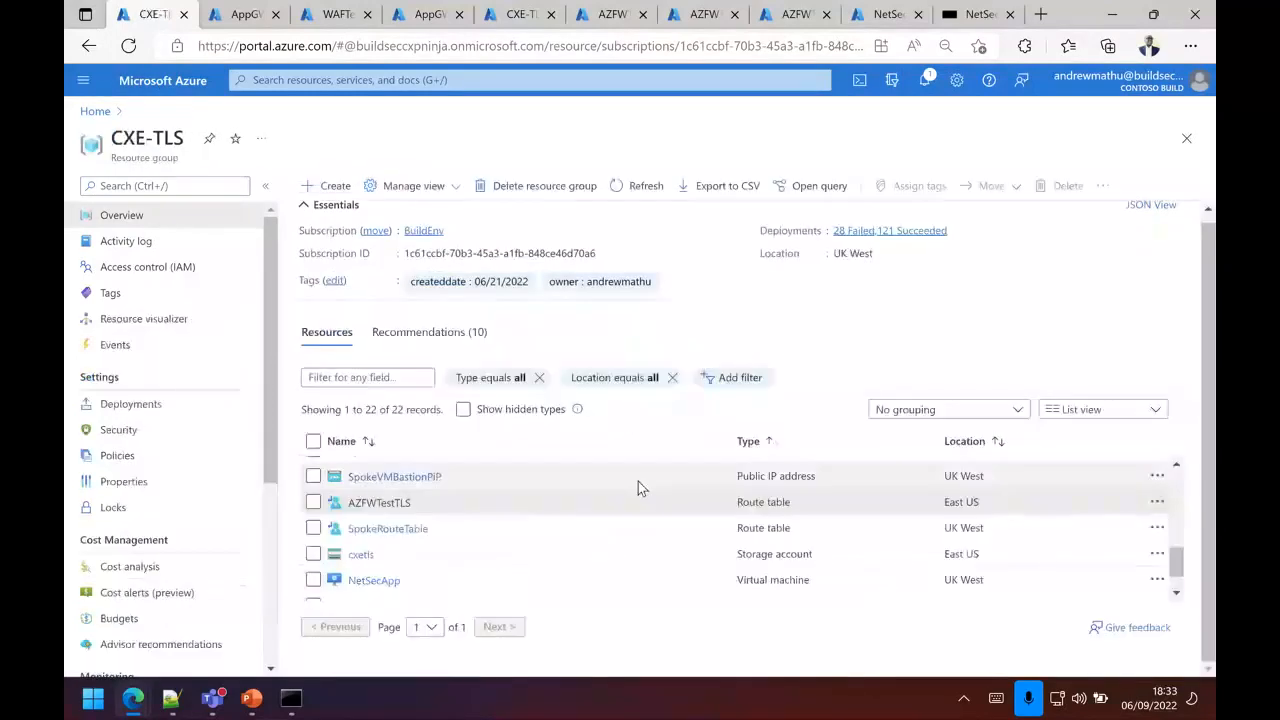
{"action": "left_click", "coordinate": [400, 537]}
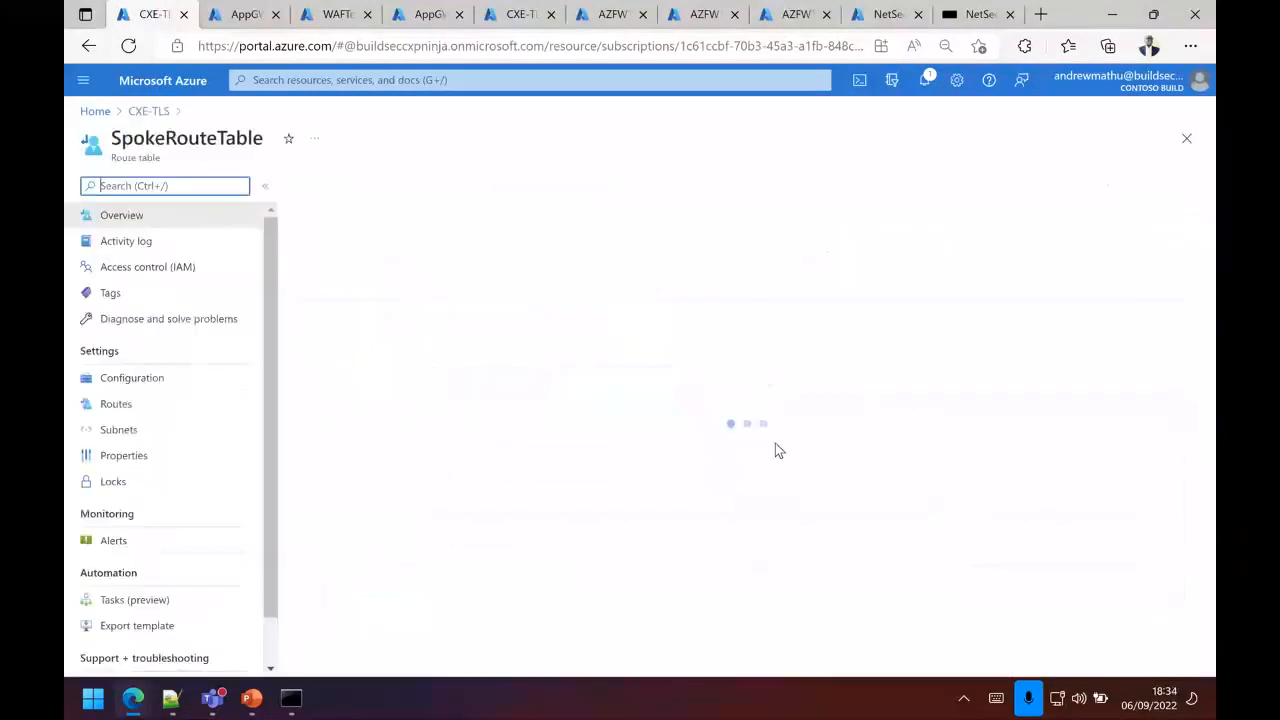
{"action": "left_click", "coordinate": [120, 404]}
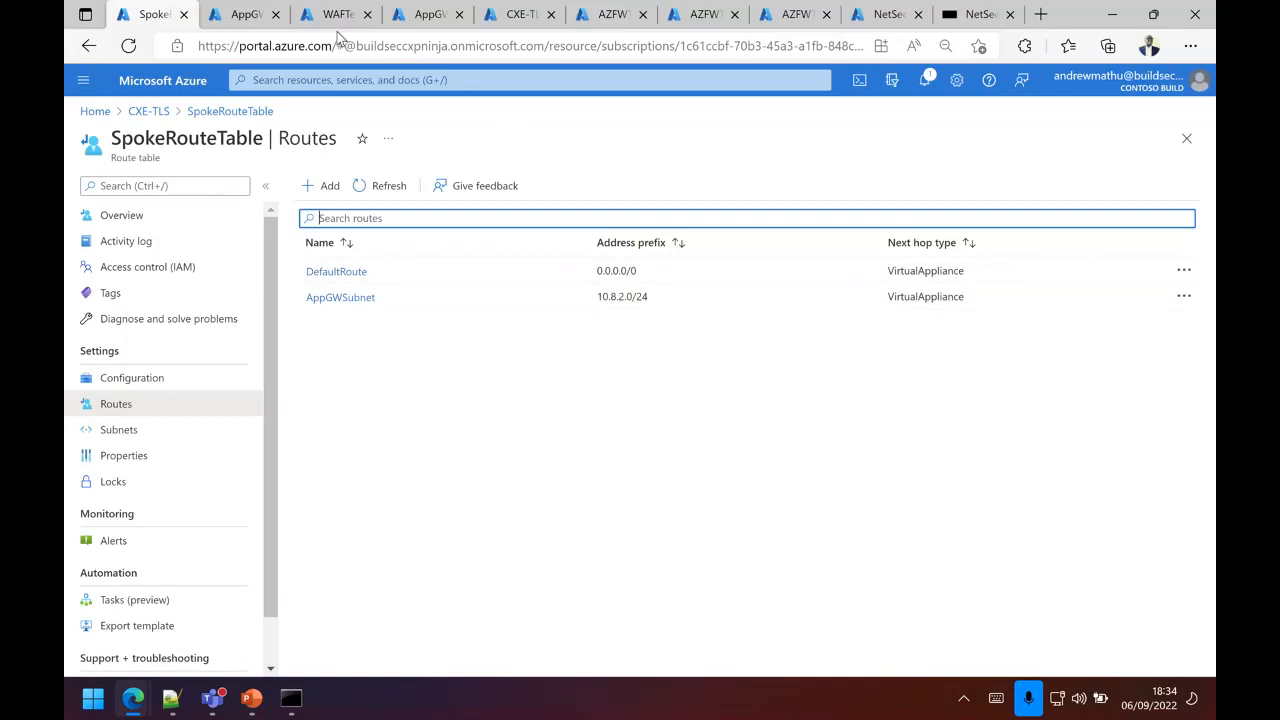
Step: Review the TLS inspection and IDPS mode settings of the AZFWTLSTest firewall policy
{"action": "left_click", "coordinate": [512, 16]}
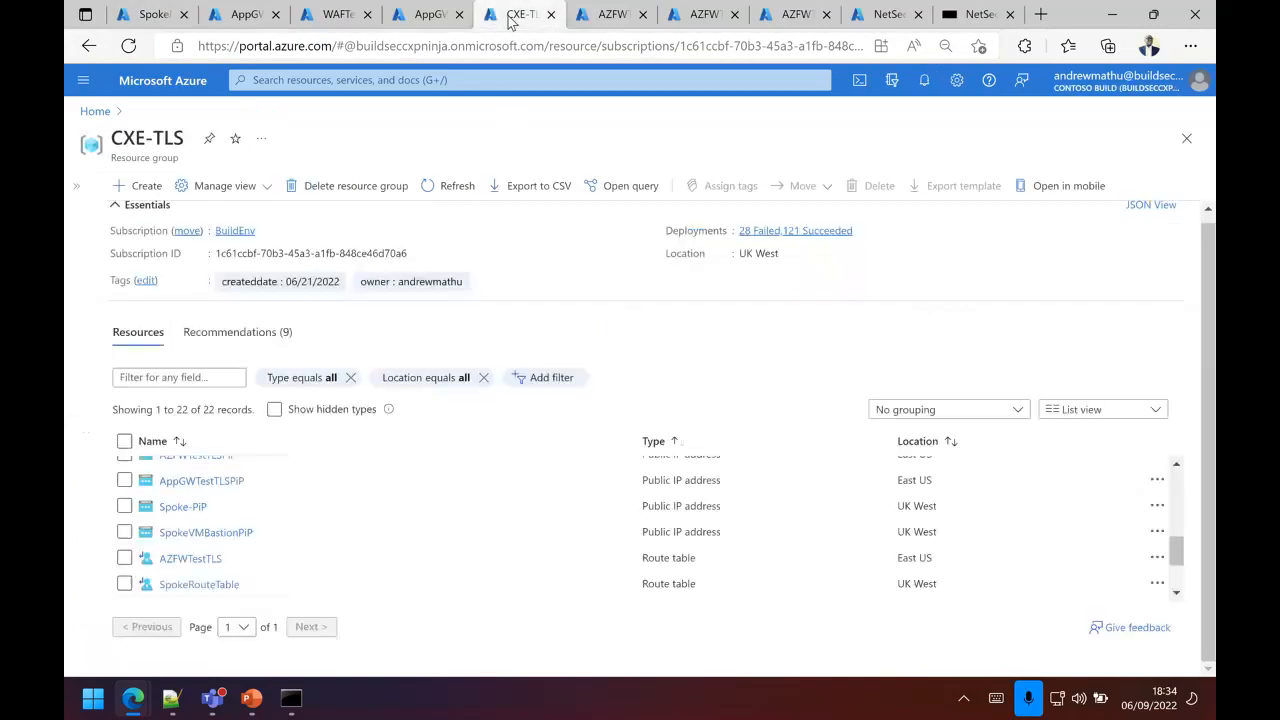
{"action": "left_click", "coordinate": [609, 20]}
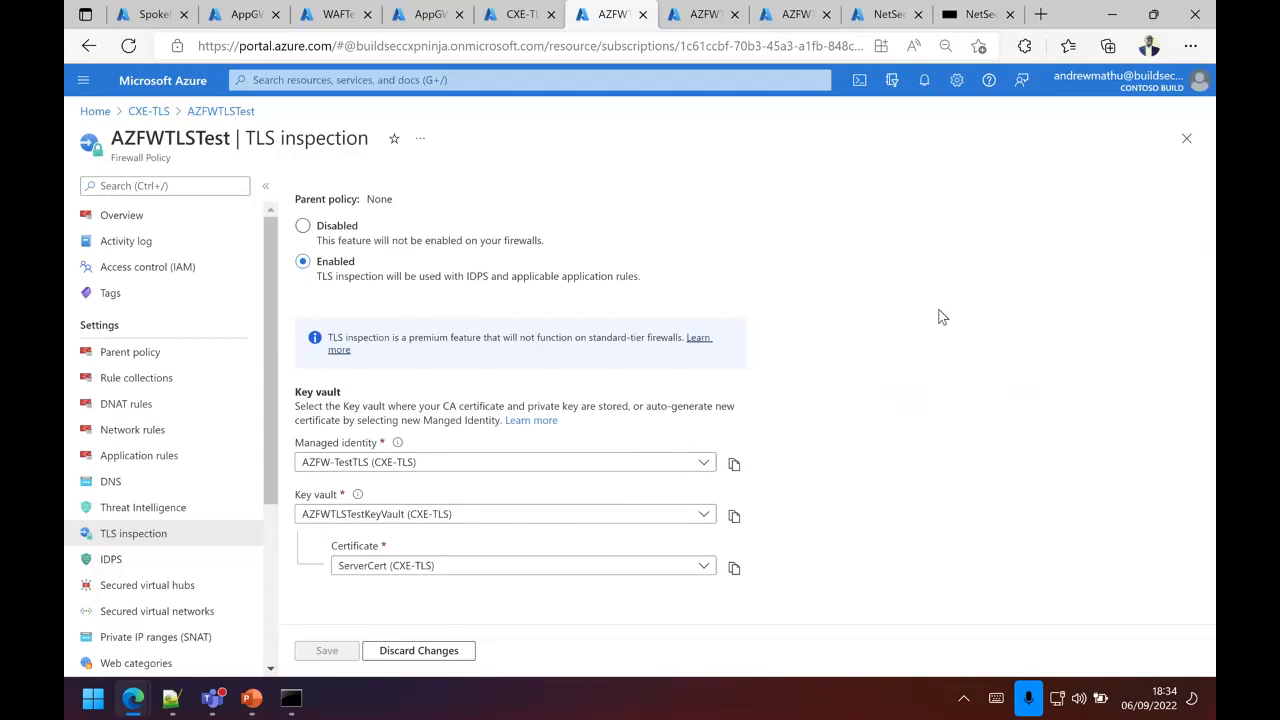
{"action": "left_click", "coordinate": [131, 563]}
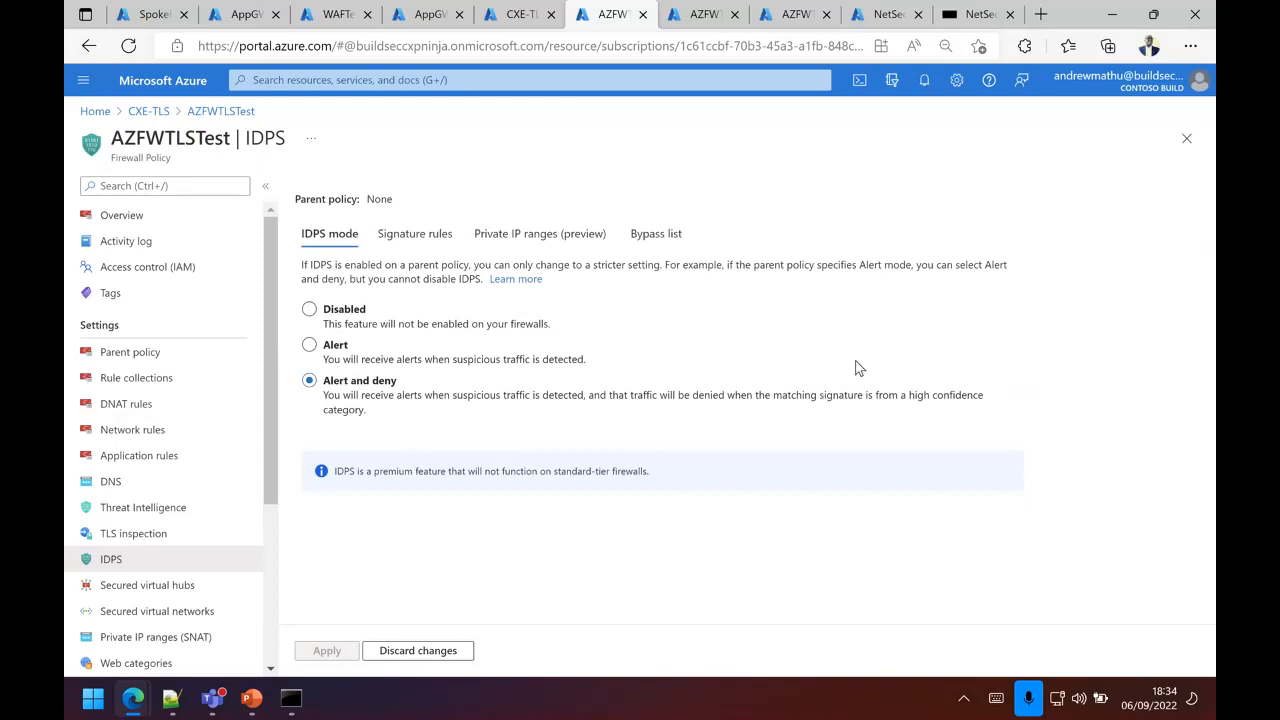
{"action": "left_click", "coordinate": [163, 535]}
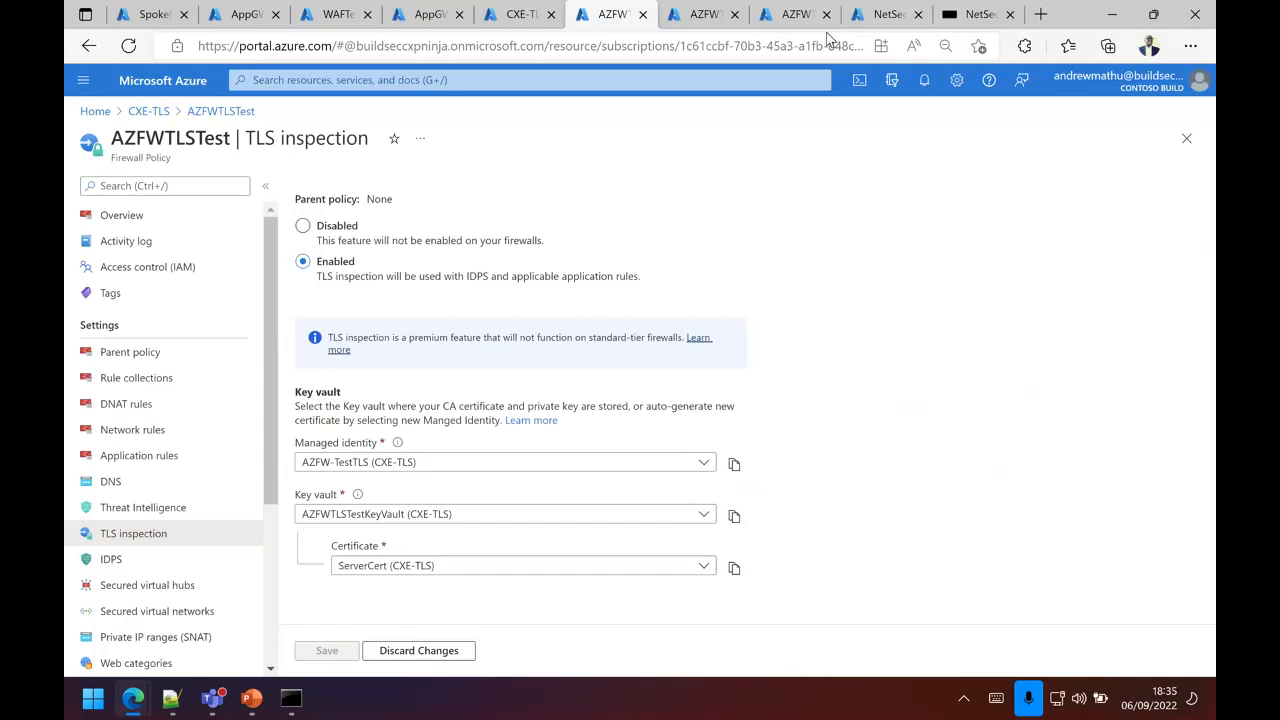
Step: From the CXE-TLS resource group, open the current version of the ServerCert certificate in AZFWTLSTestKeyVault
{"action": "left_click", "coordinate": [152, 14]}
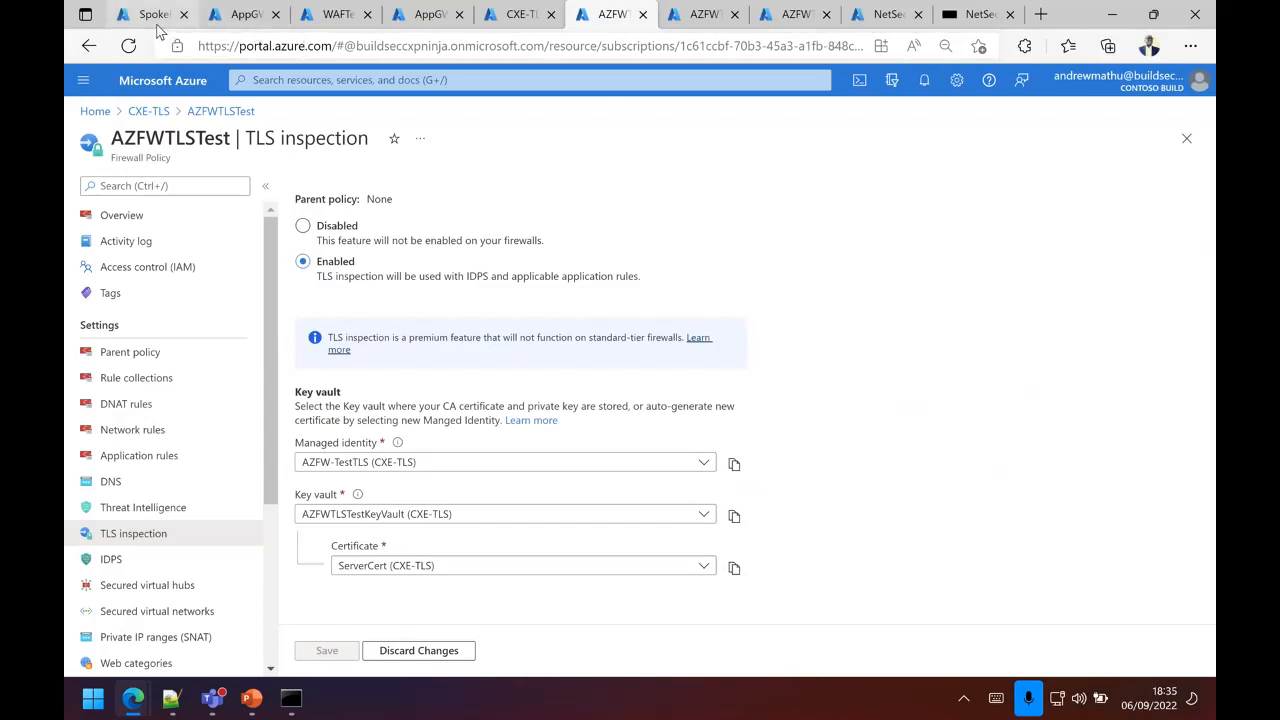
{"action": "left_click", "coordinate": [148, 112]}
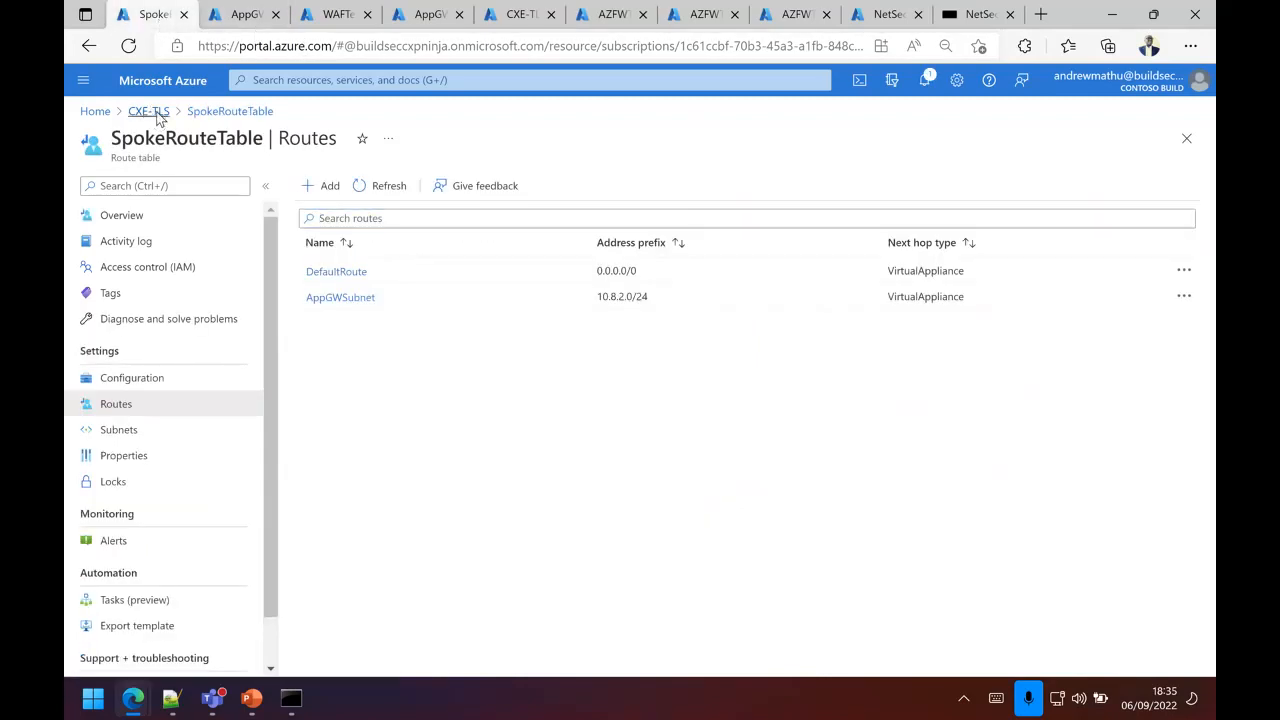
{"action": "scroll", "coordinate": [765, 528], "scroll_direction": "up", "scroll_amount": 5}
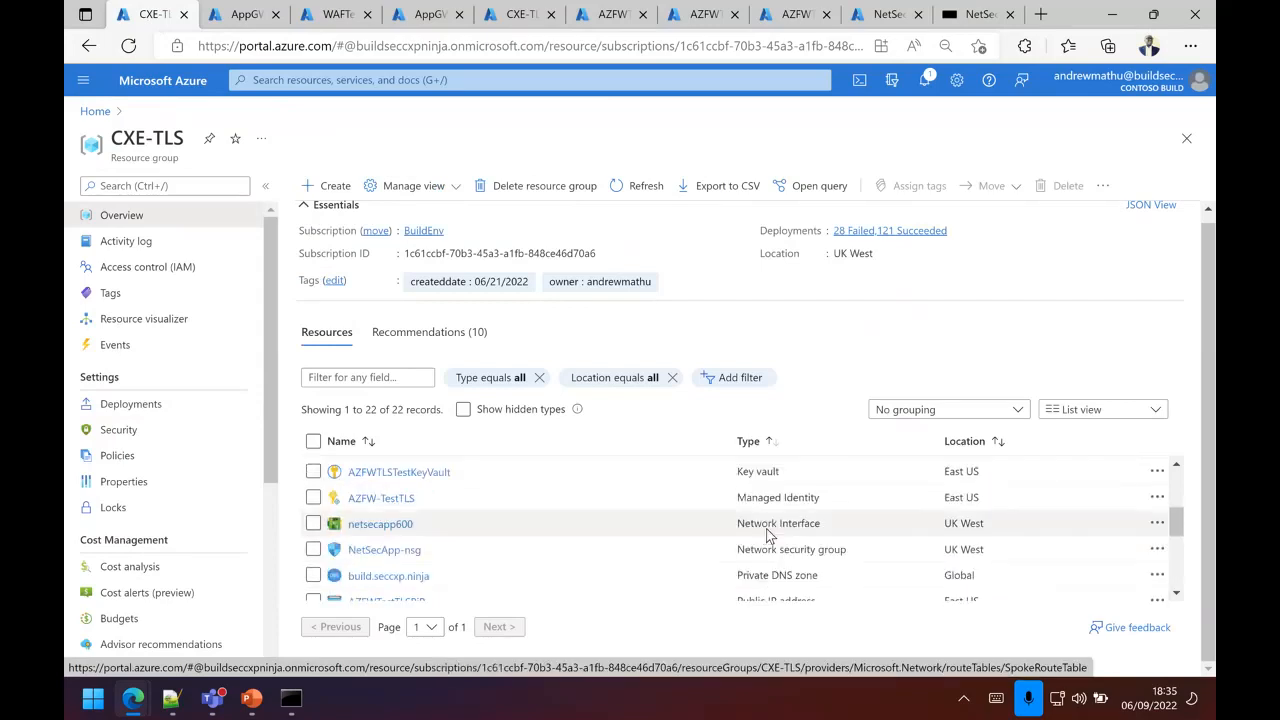
{"action": "left_click", "coordinate": [380, 487]}
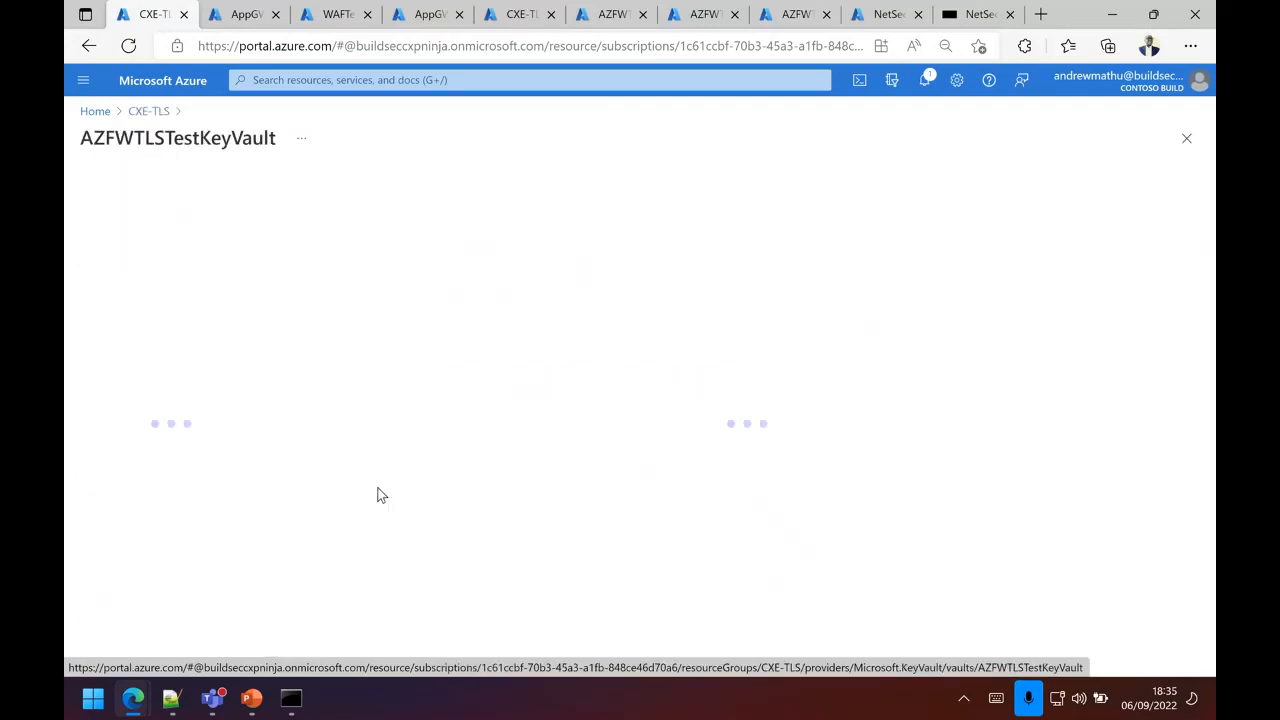
{"action": "left_click", "coordinate": [158, 484]}
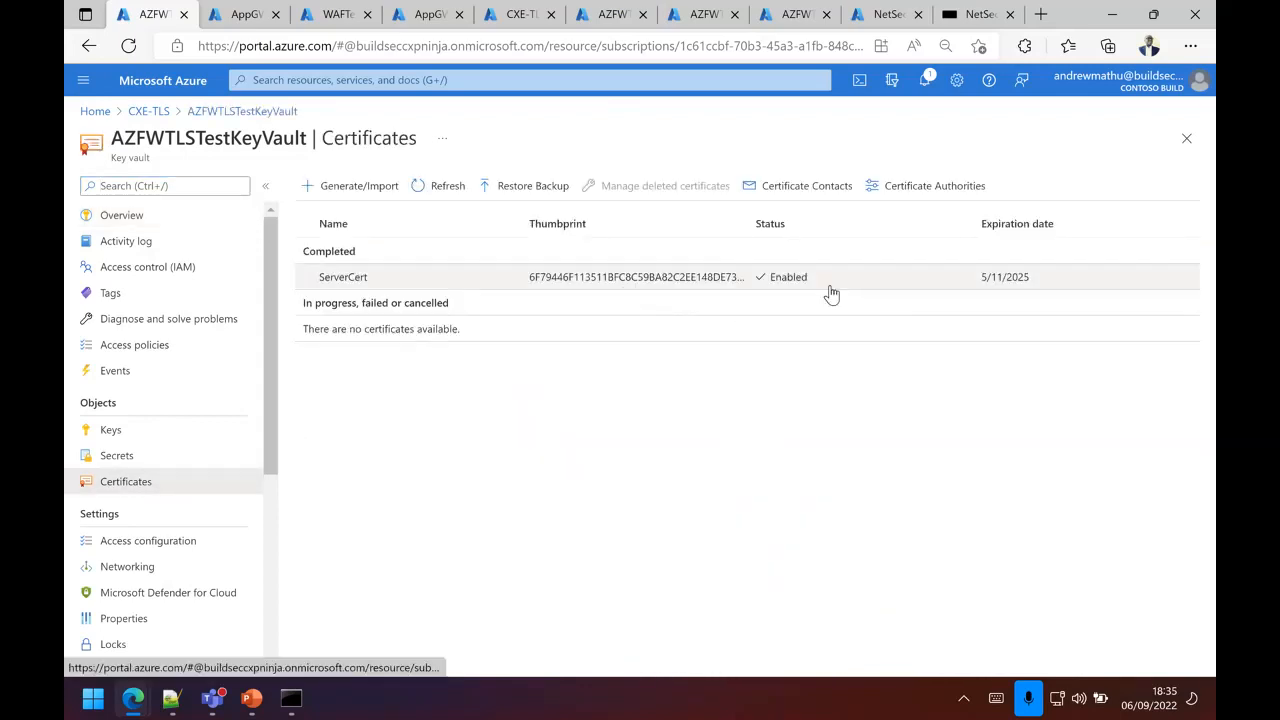
{"action": "left_click", "coordinate": [625, 280]}
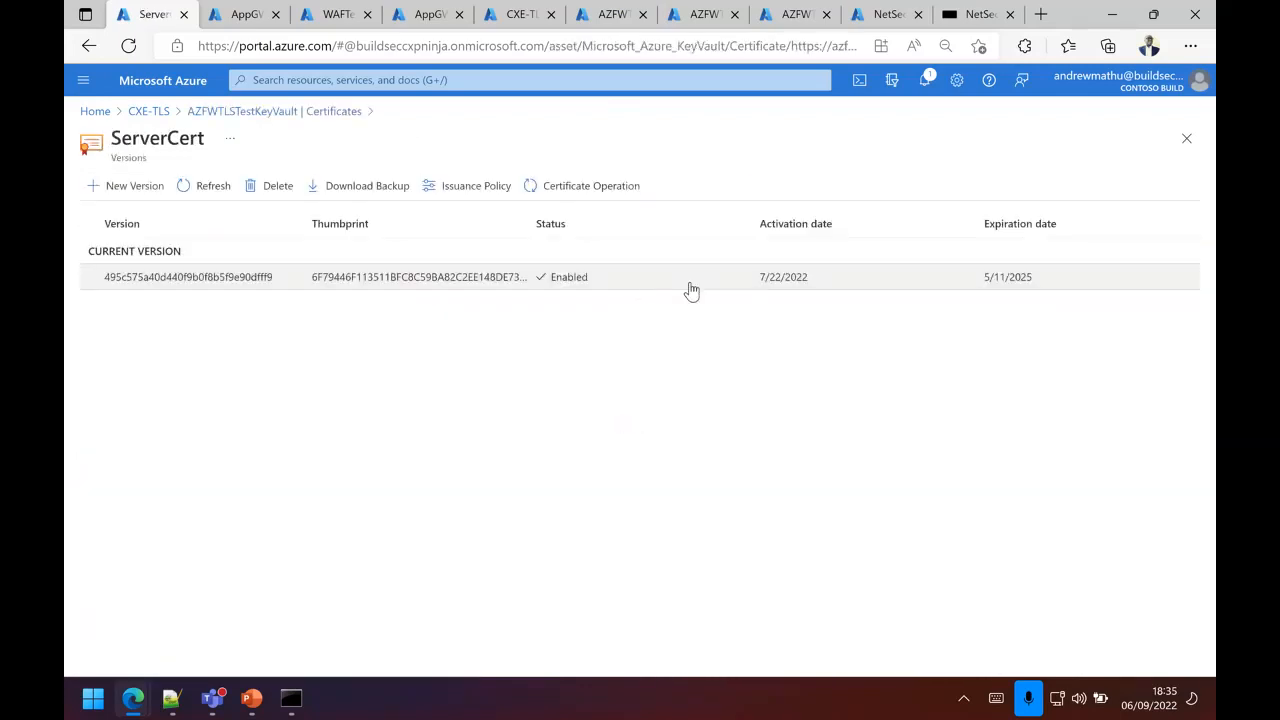
{"action": "left_click", "coordinate": [466, 286]}
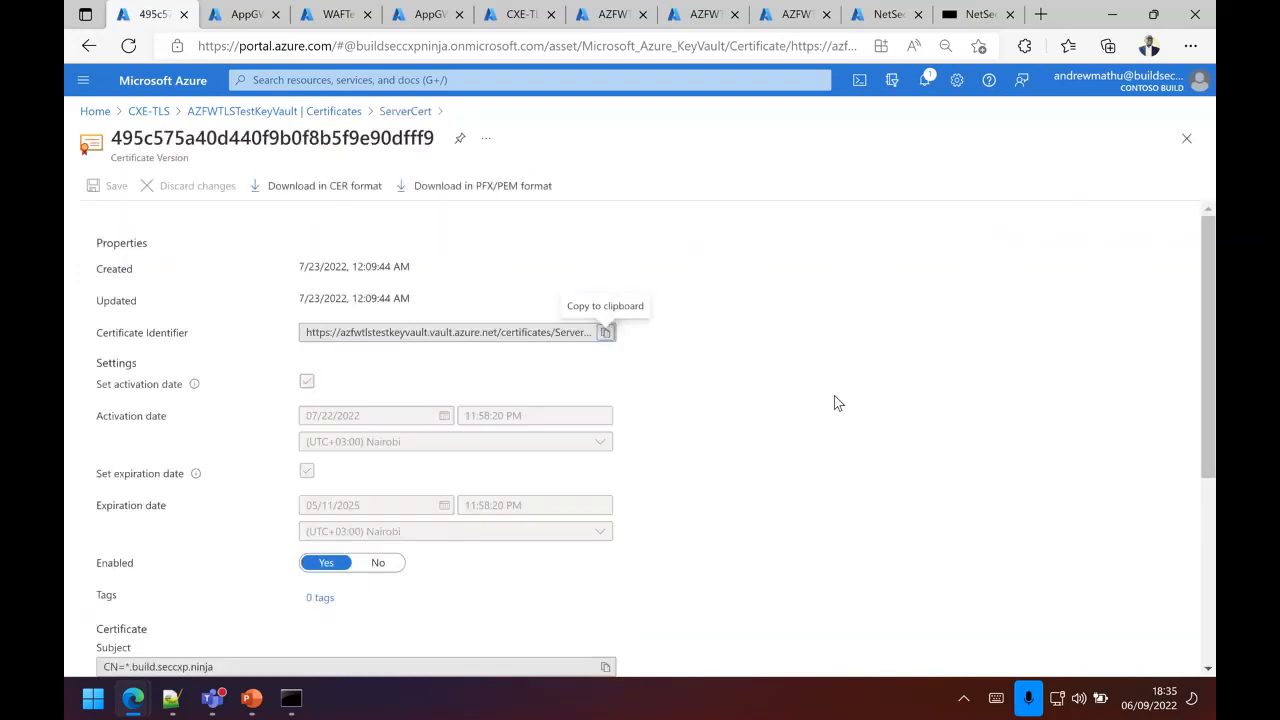
Step: Examine the ServerCert version's details, highlighting the issuer's common name and the subject domain
{"action": "scroll", "coordinate": [823, 419], "scroll_direction": "down", "scroll_amount": 5}
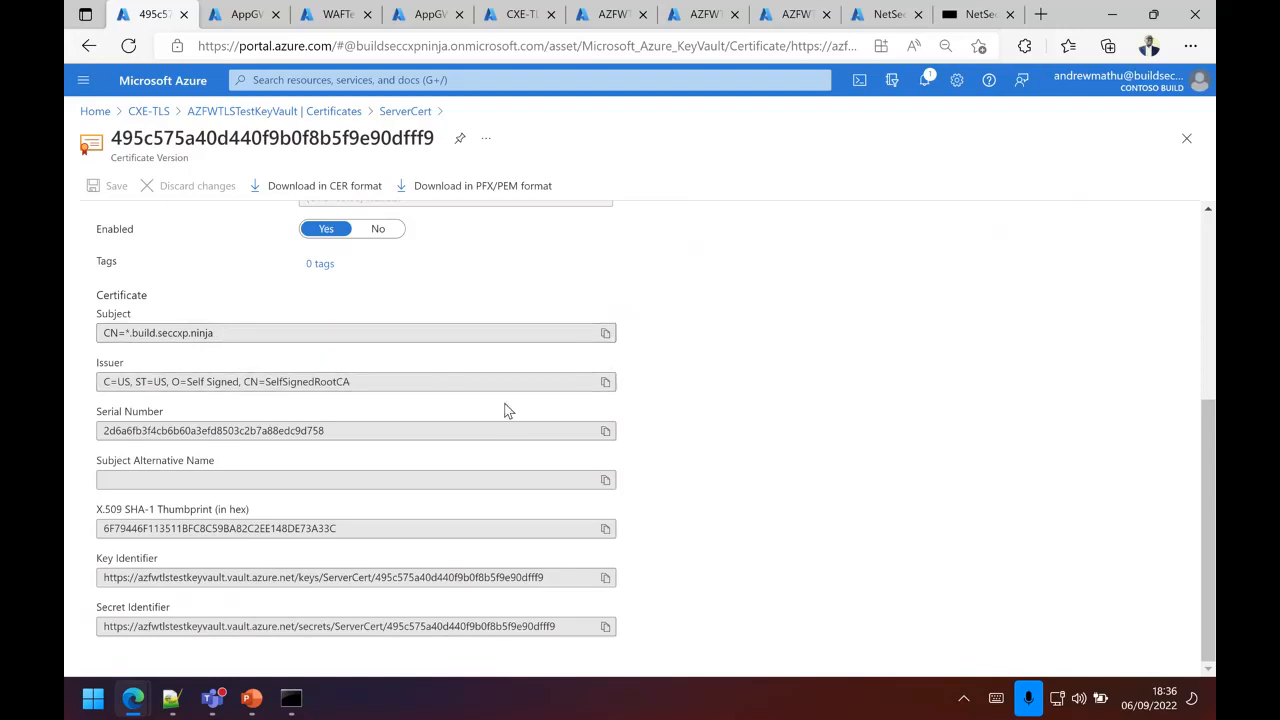
{"action": "left_click_drag", "start_coordinate": [363, 382], "coordinate": [277, 383]}
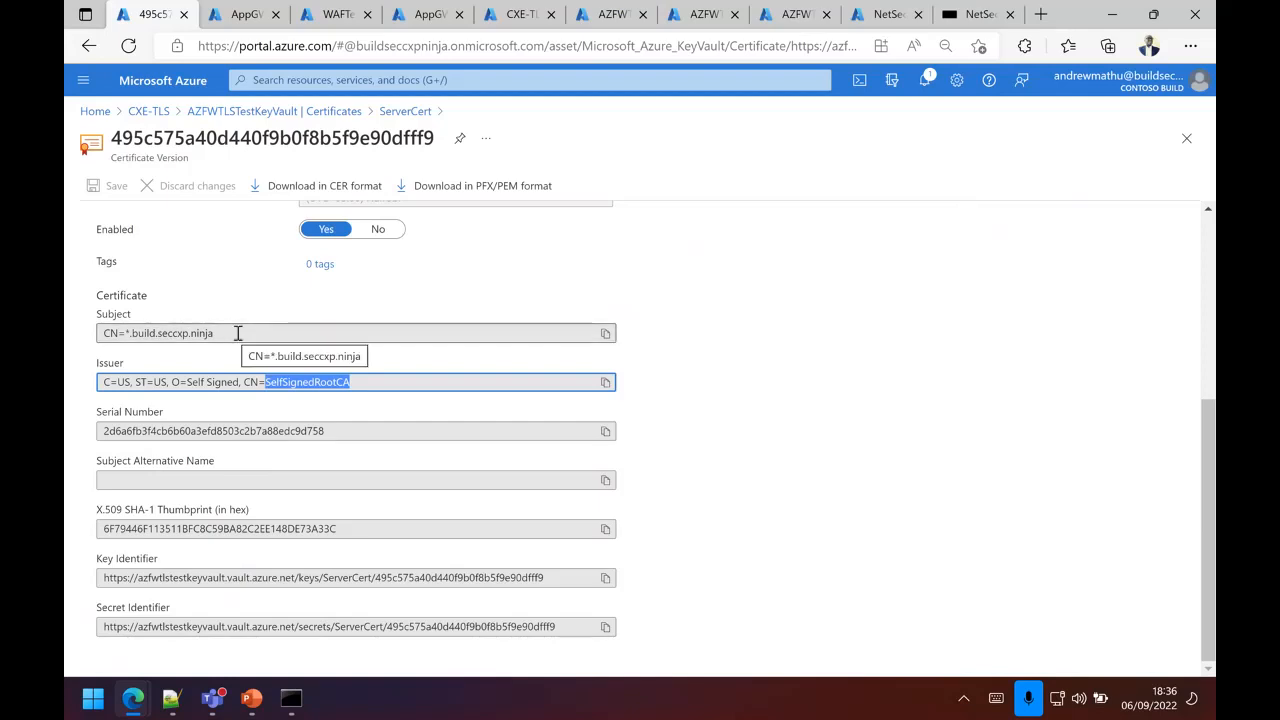
{"action": "left_click_drag", "start_coordinate": [242, 334], "coordinate": [132, 334]}
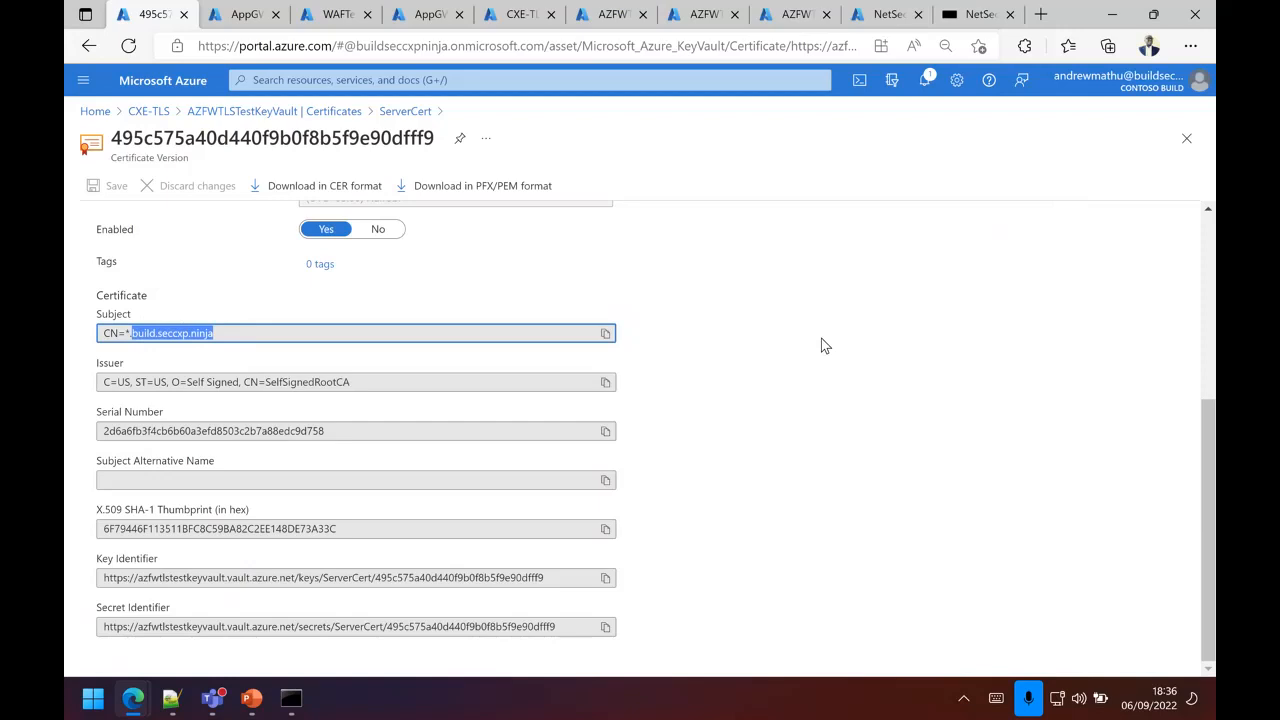
{"action": "scroll", "coordinate": [821, 343], "scroll_direction": "up", "scroll_amount": 3}
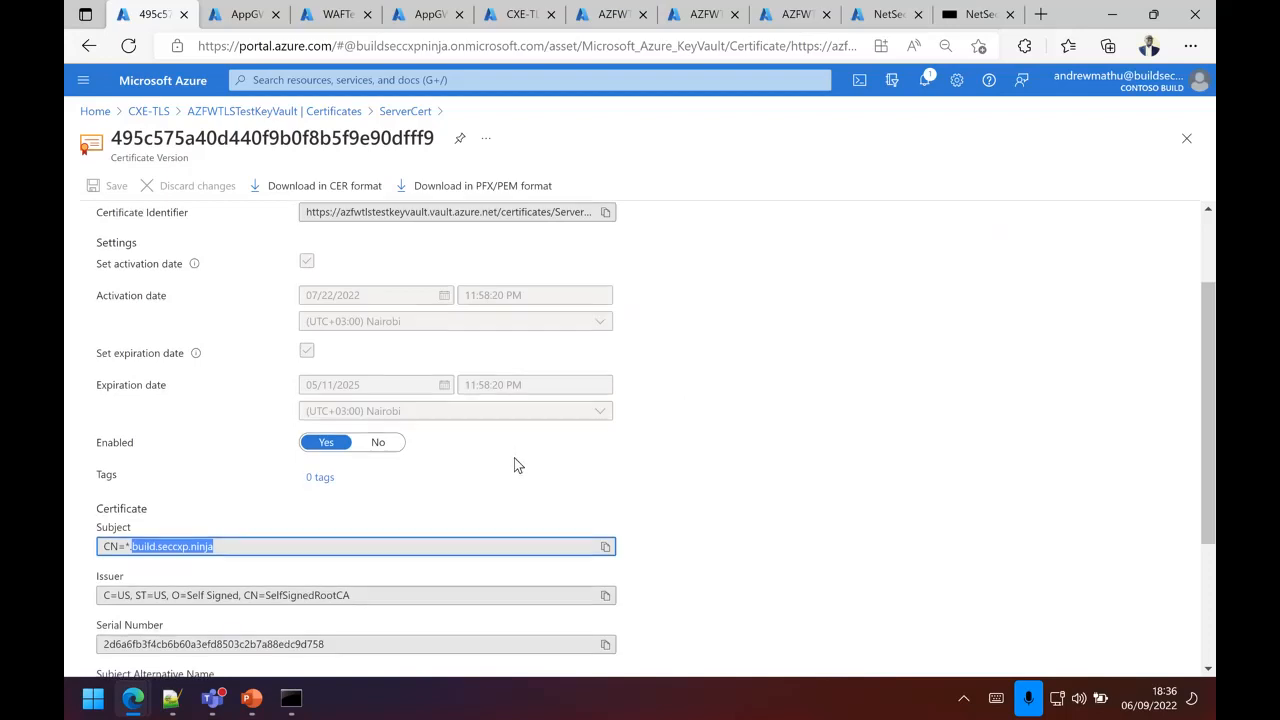
{"action": "scroll", "coordinate": [517, 460], "scroll_direction": "down", "scroll_amount": 2}
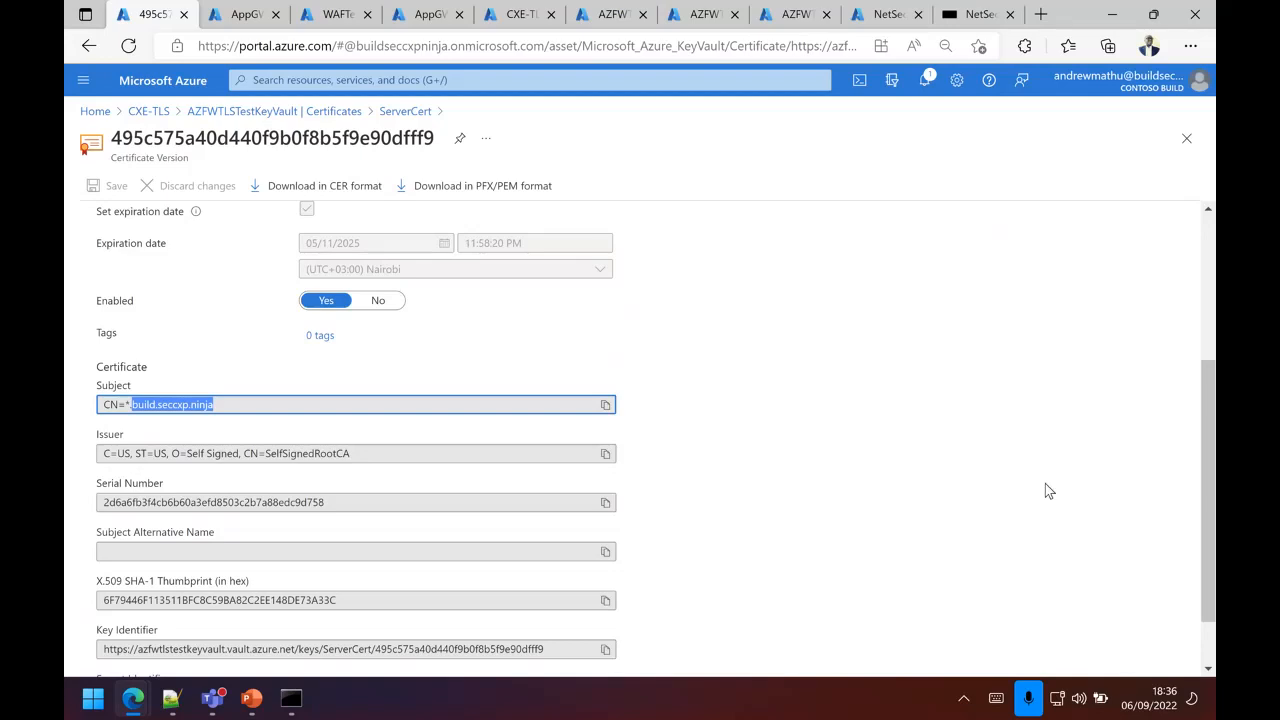
Step: Inspect the AllowAppAccess application rule in the AZFWTLSTest firewall policy, including its source IP addresses, and close it without changes
{"action": "left_click", "coordinate": [603, 25]}
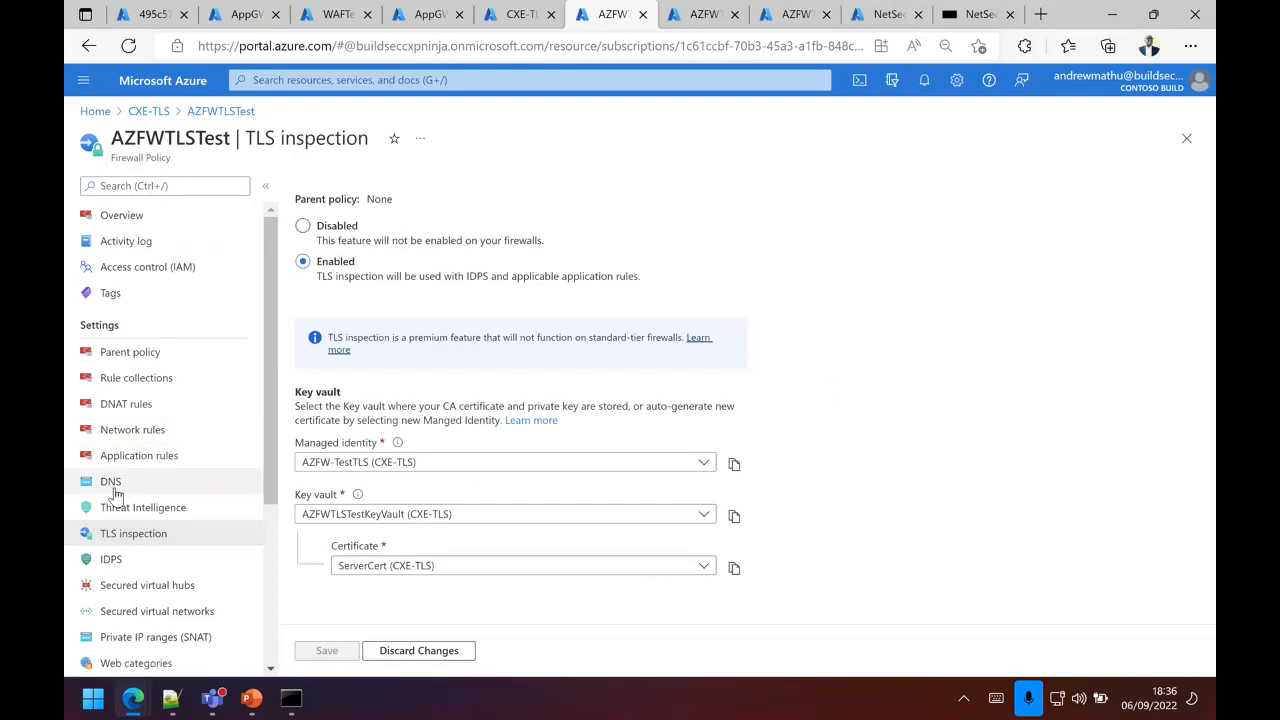
{"action": "left_click", "coordinate": [145, 457]}
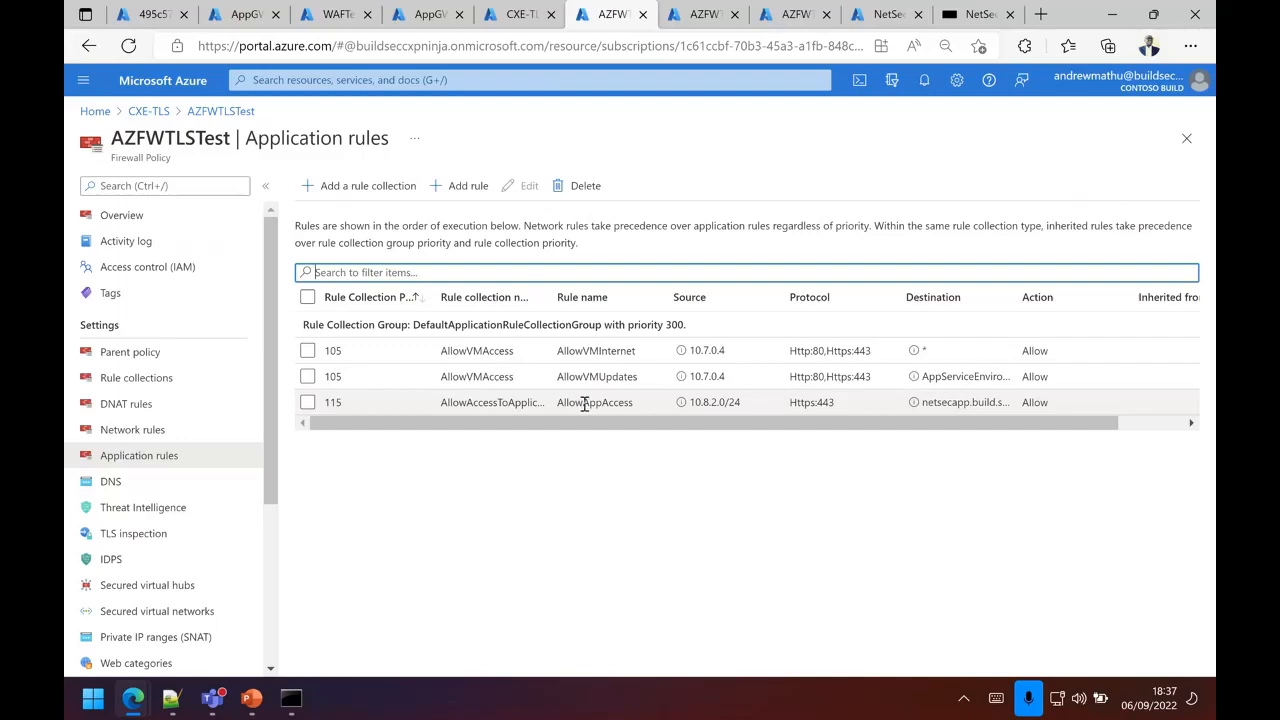
{"action": "left_click", "coordinate": [1099, 403]}
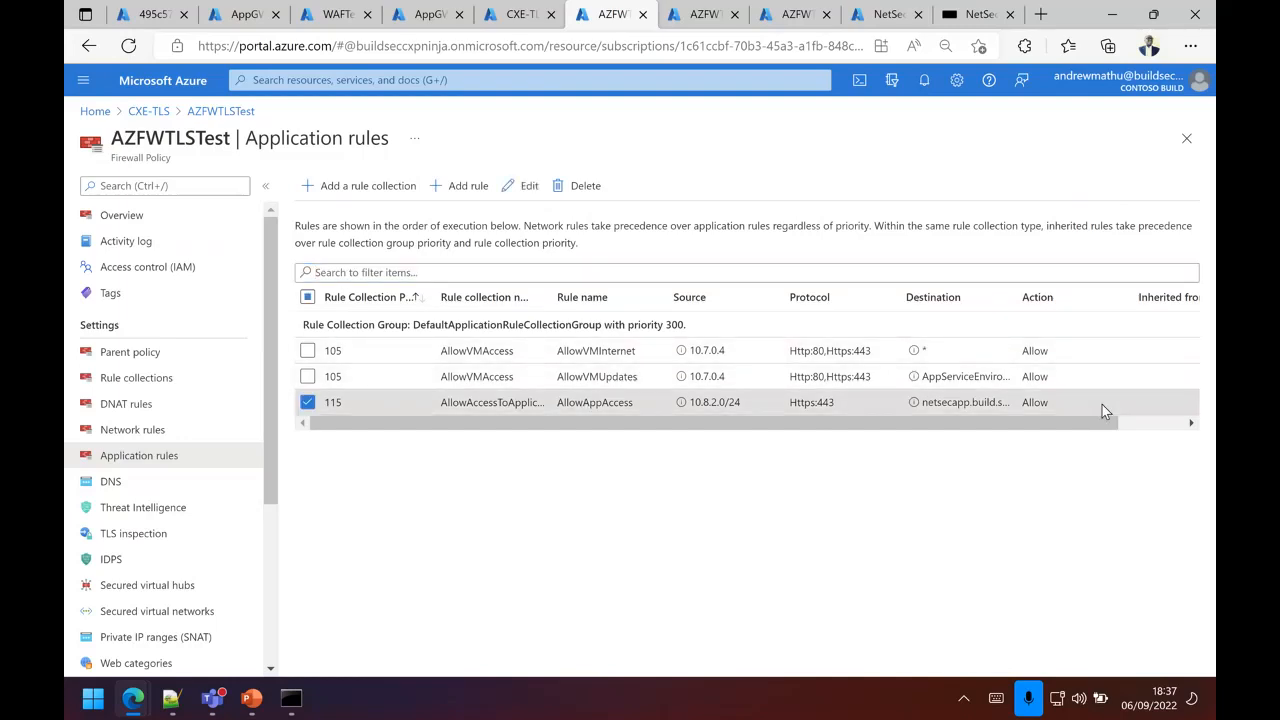
{"action": "left_click", "coordinate": [526, 187]}
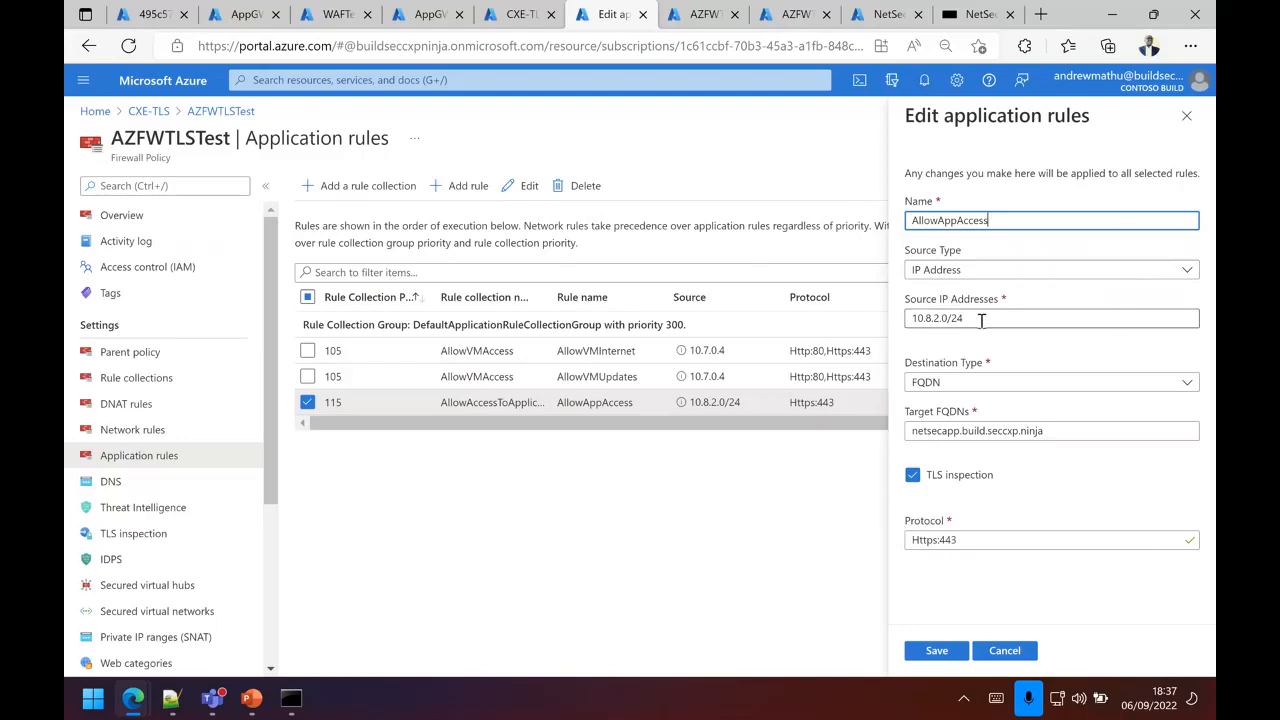
{"action": "left_click_drag", "start_coordinate": [990, 318], "coordinate": [912, 318]}
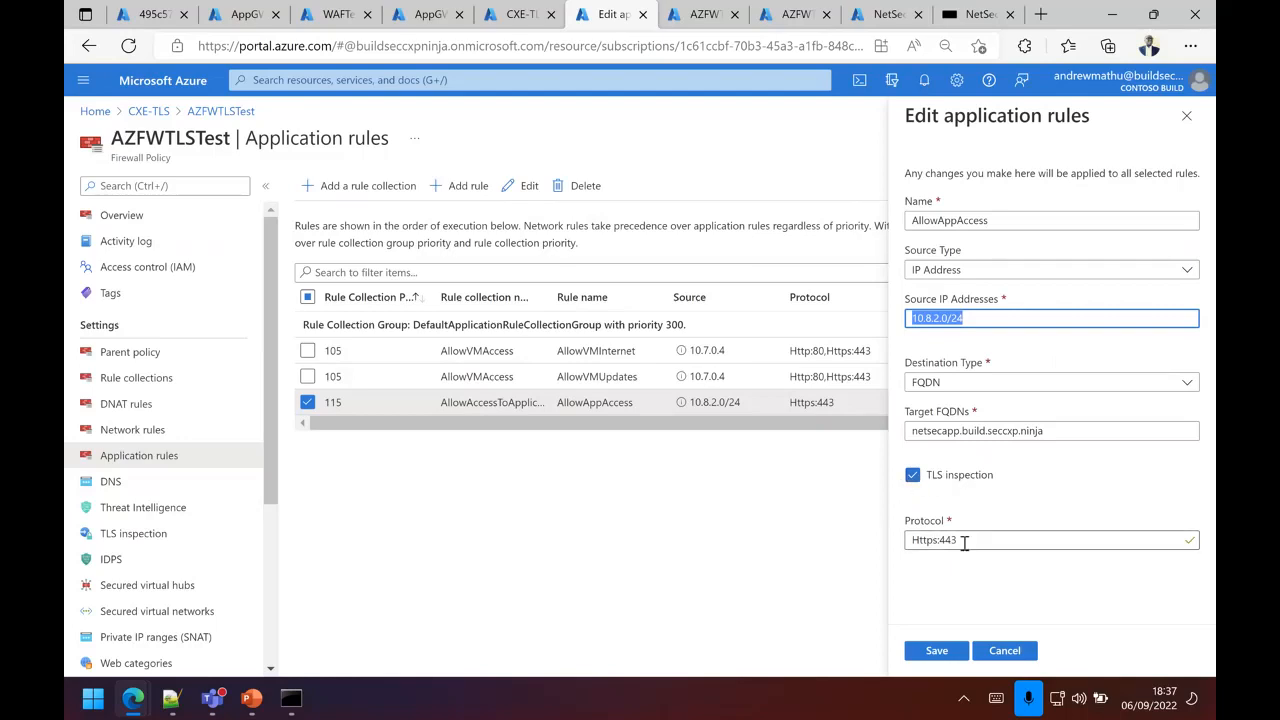
{"action": "left_click", "coordinate": [1187, 117]}
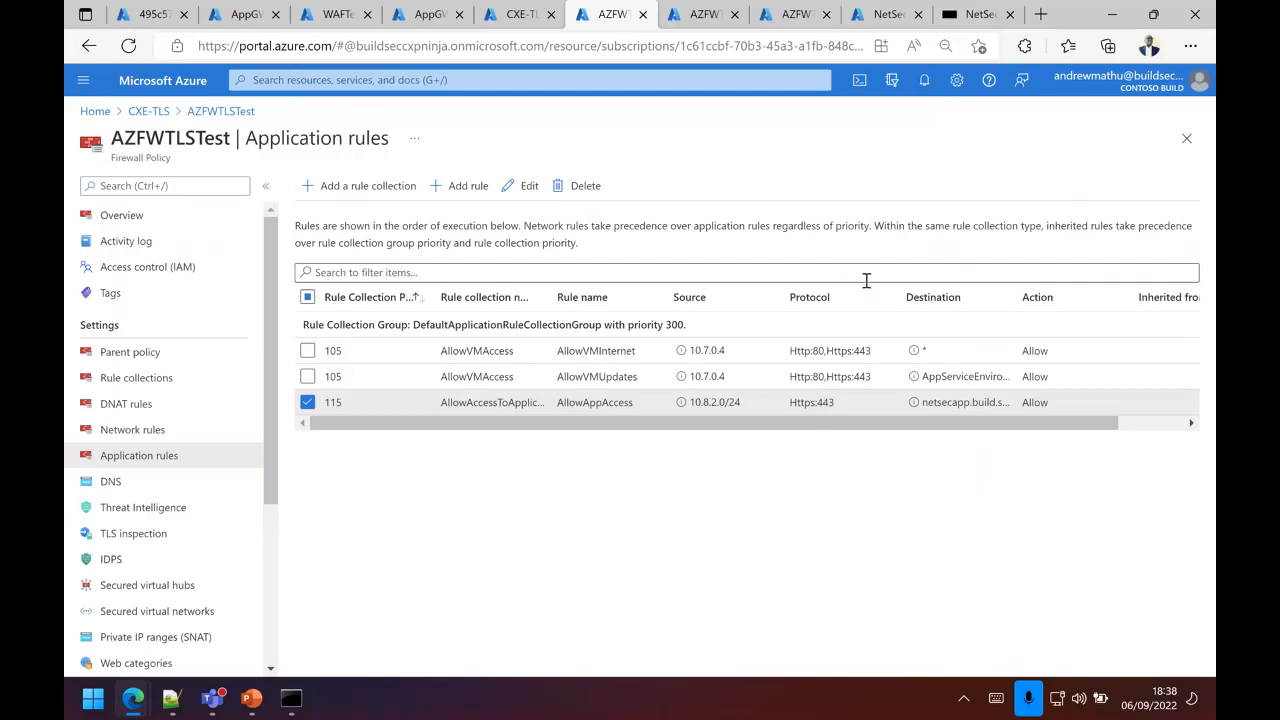
Step: View the AppGWTestTLS gateway's log query results and the WAFTestTLS policy overview
{"action": "left_click", "coordinate": [427, 16]}
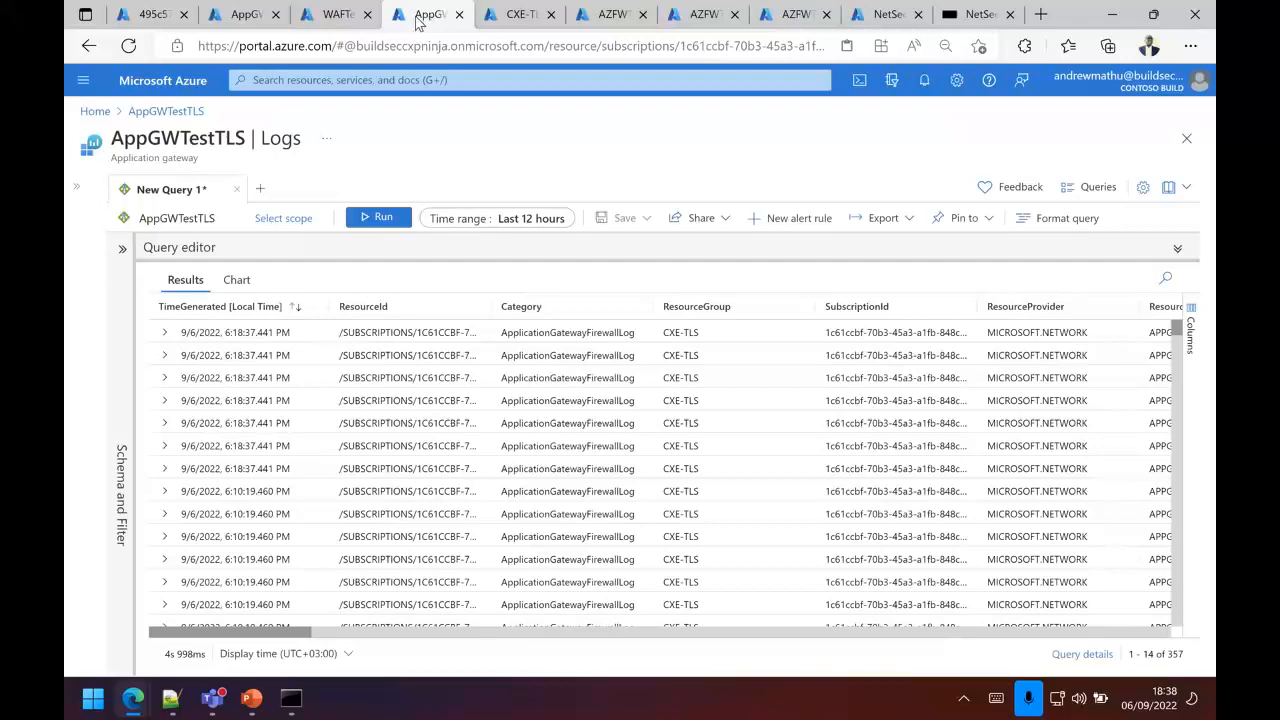
{"action": "left_click", "coordinate": [339, 18]}
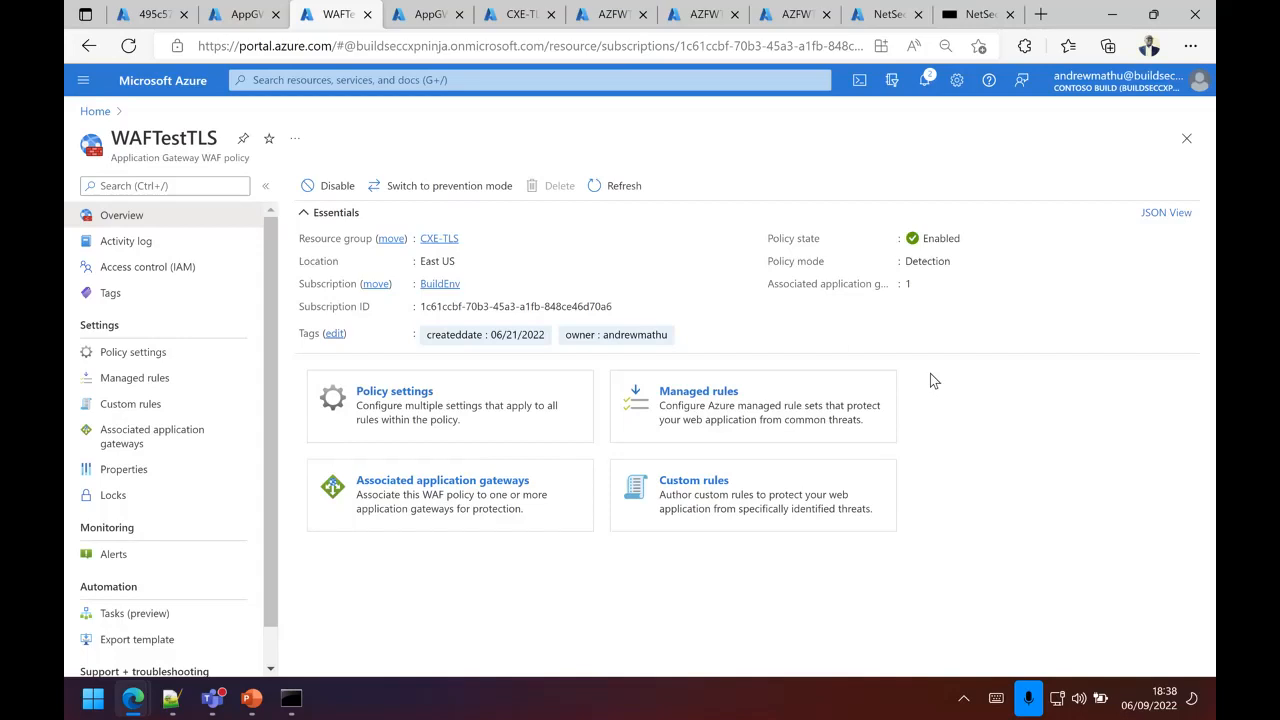
{"action": "mouse_move", "coordinate": [138, 698]}
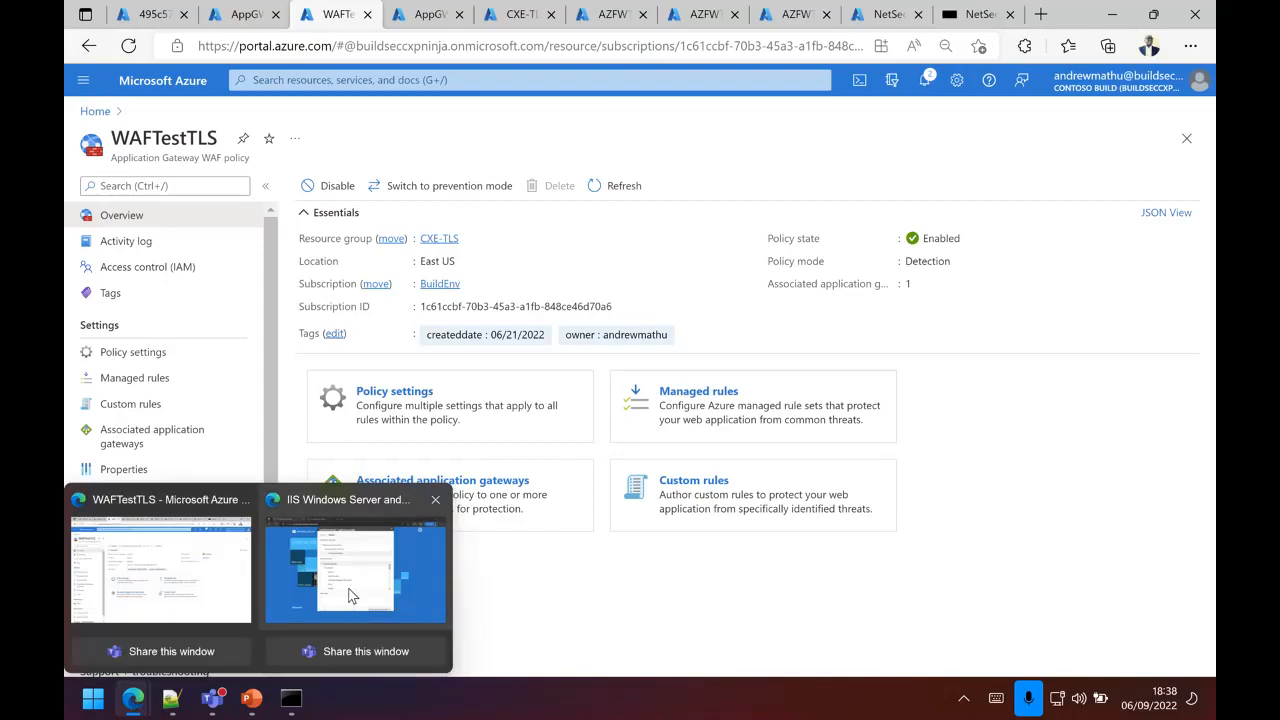
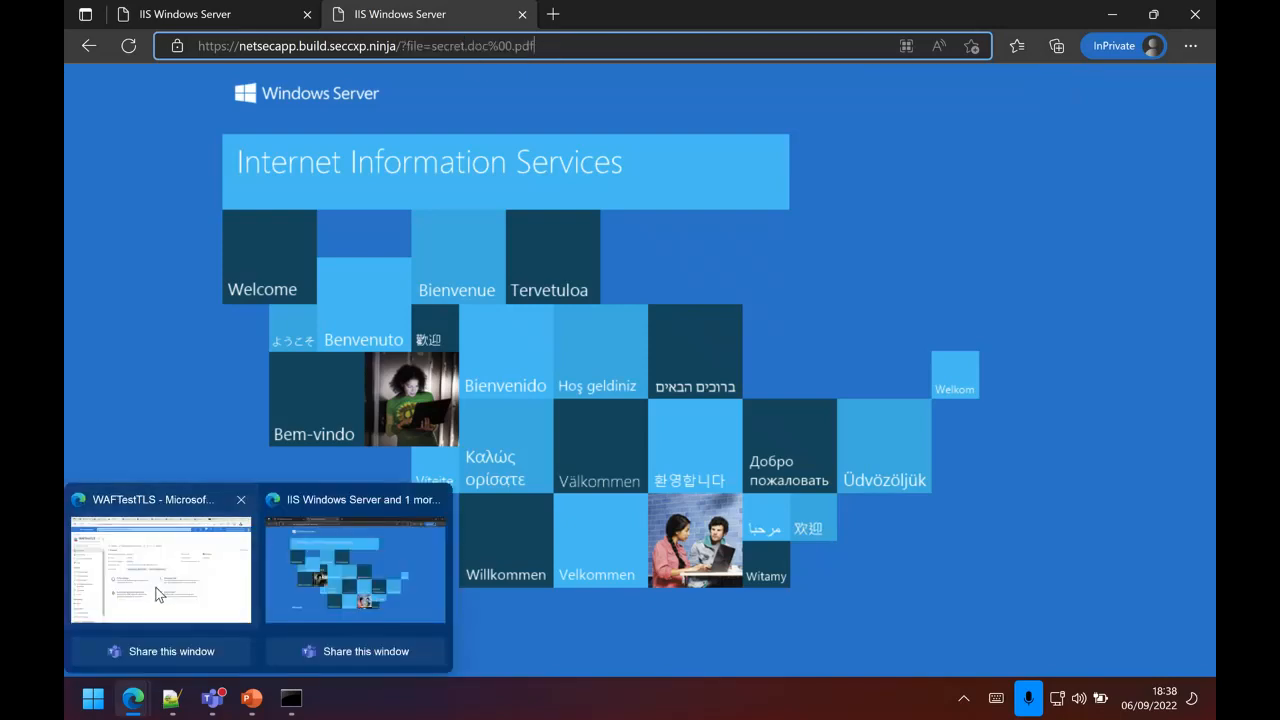
Step: Switch to the Azure portal window to view the WAFTestTLS policy overview, and return to the InPrivate browser window showing the netsecapp site
{"action": "left_click", "coordinate": [160, 570]}
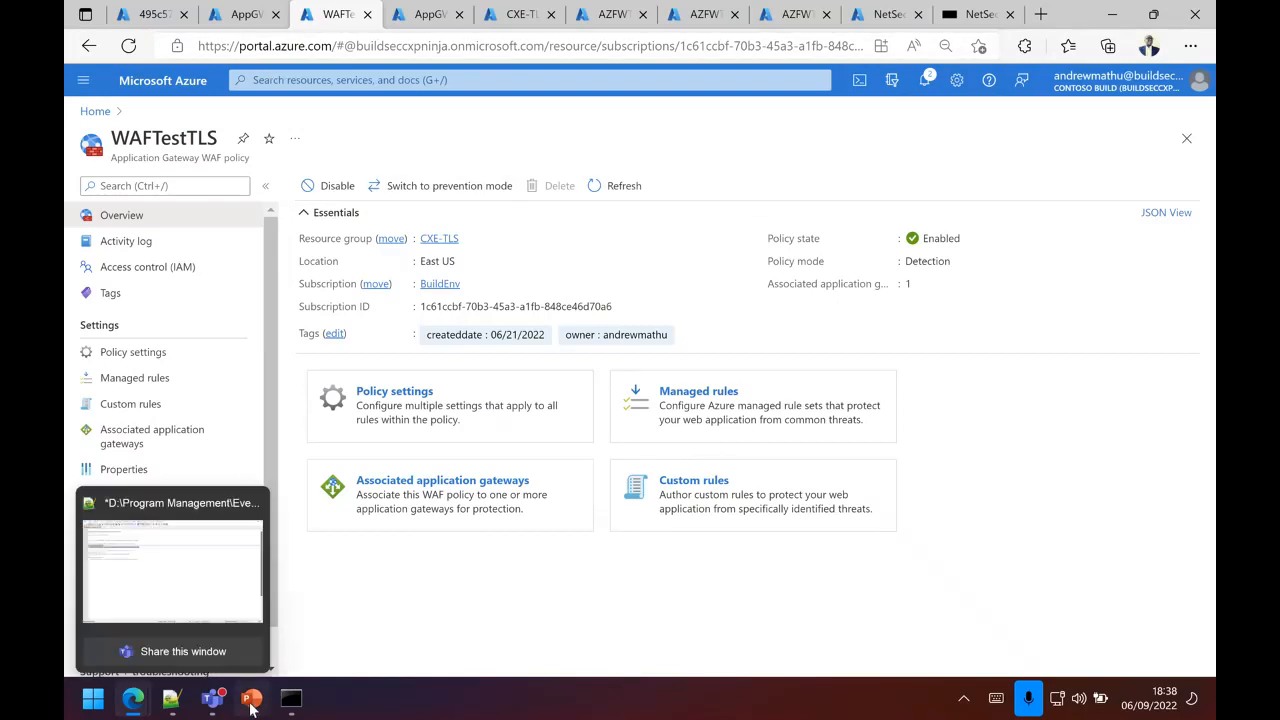
{"action": "mouse_move", "coordinate": [155, 702]}
{"action": "left_click", "coordinate": [355, 572]}
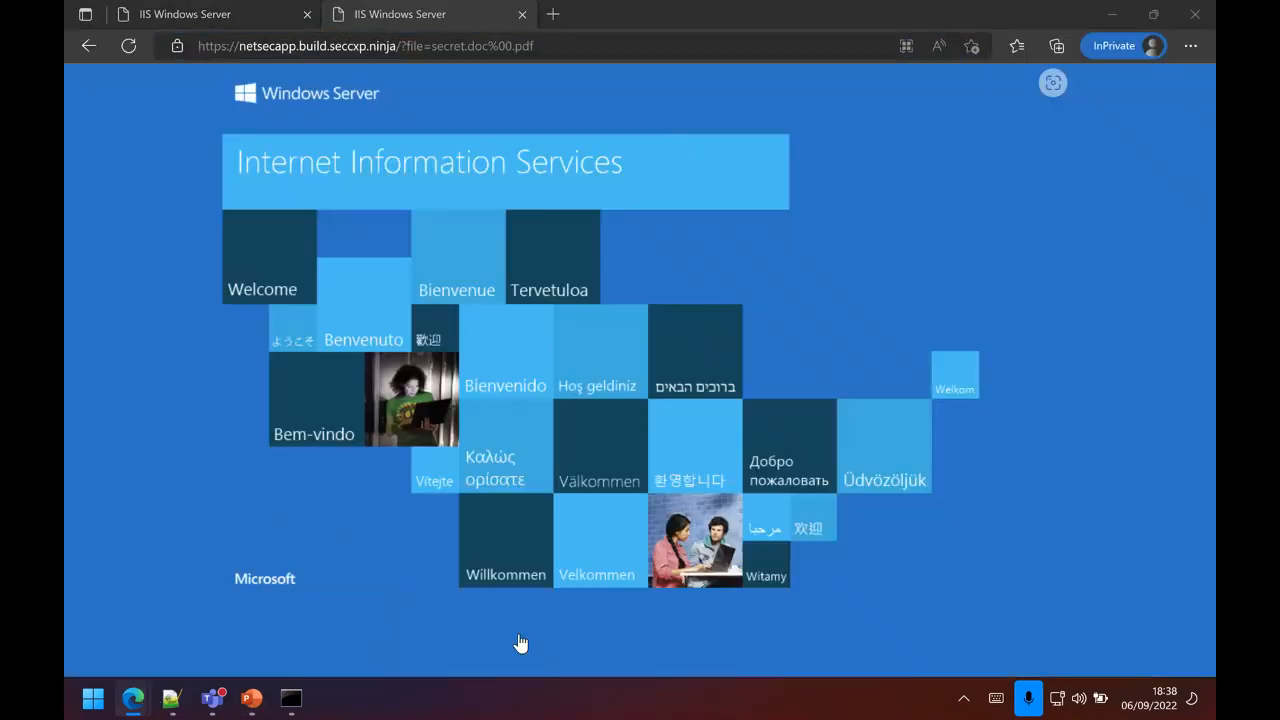
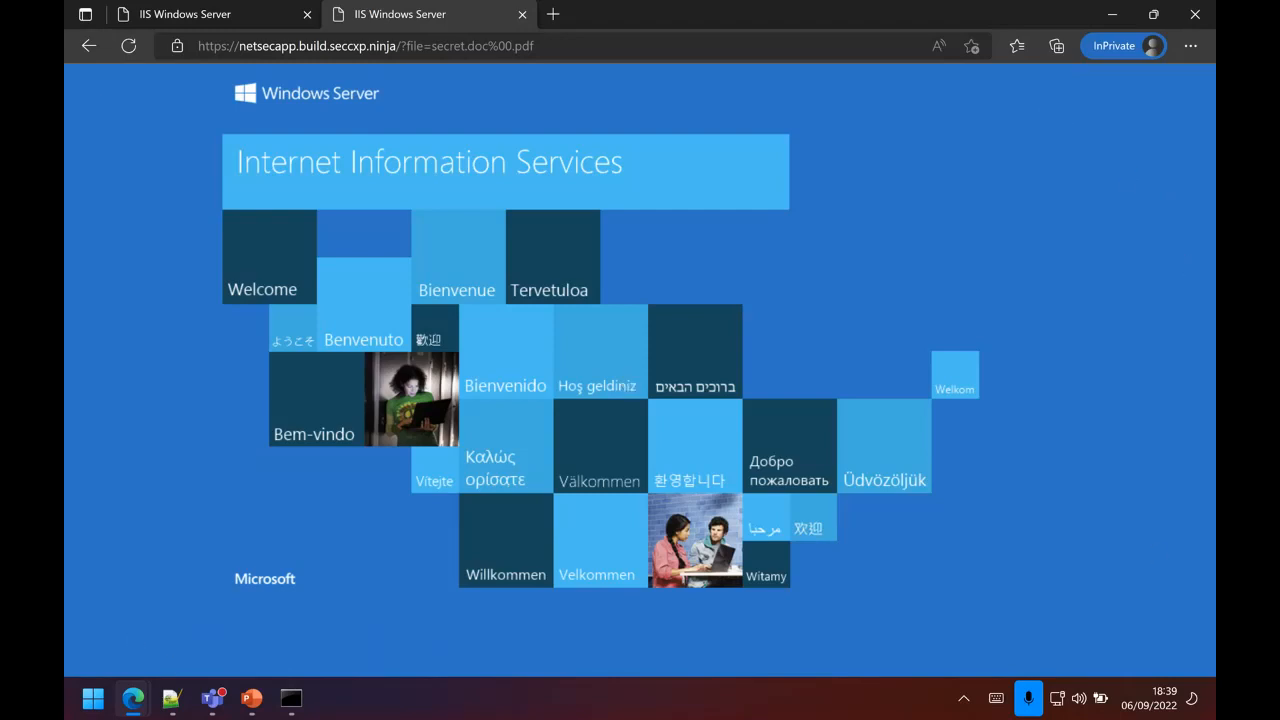
Step: Switch to the Azure portal and rerun the AppGWTestTLS firewall log query over the last 12 hours to get fresh entries
{"action": "mouse_move", "coordinate": [142, 706]}
{"action": "left_click", "coordinate": [137, 585]}
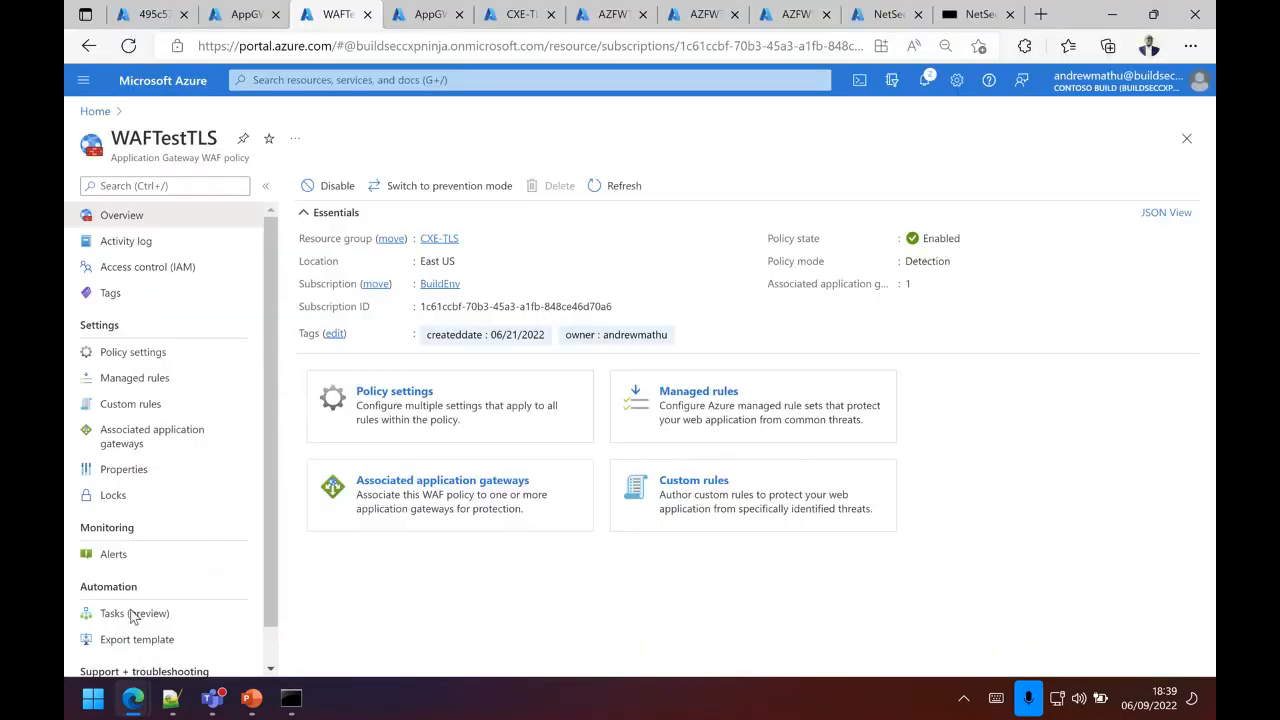
{"action": "left_click", "coordinate": [426, 14]}
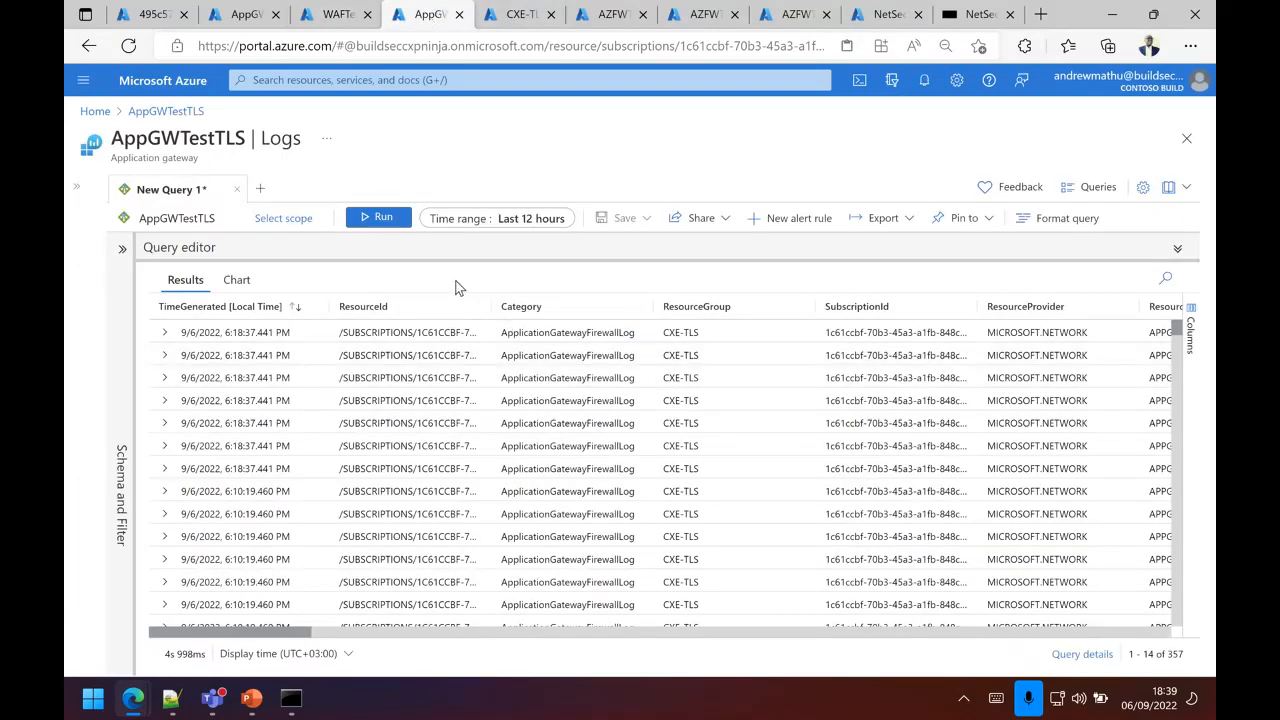
{"action": "left_click", "coordinate": [380, 218]}
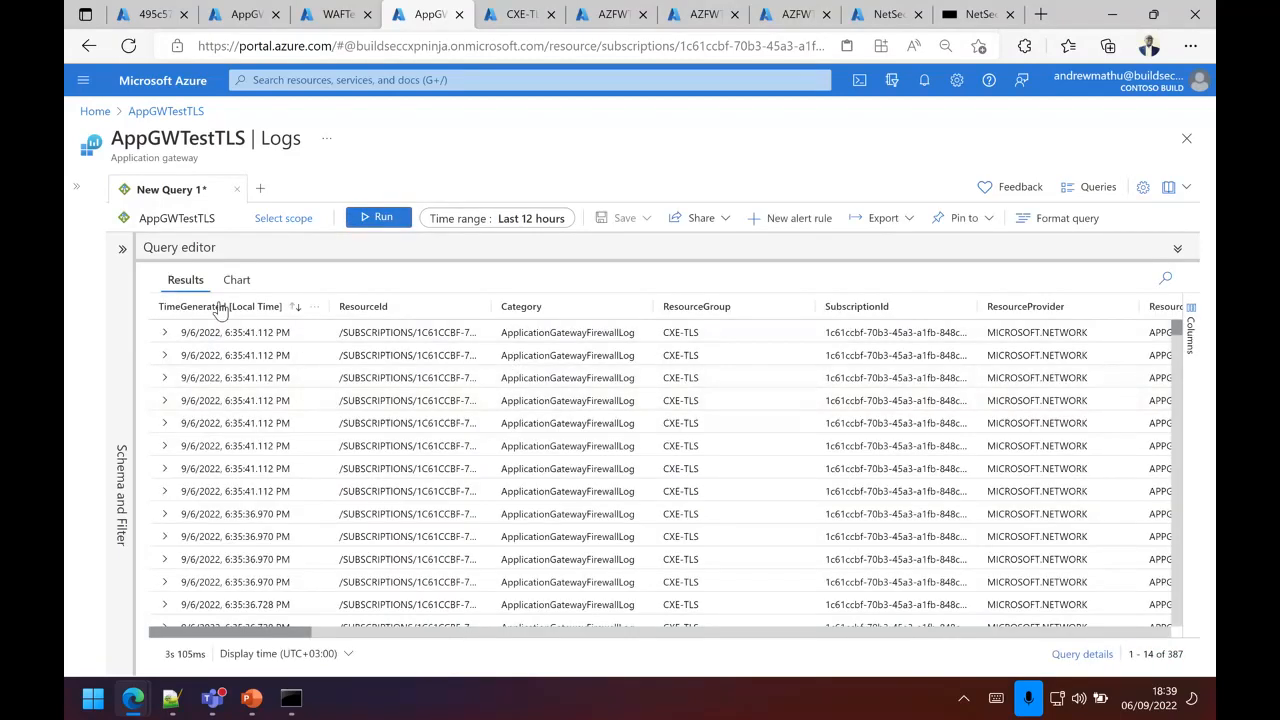
{"action": "left_click", "coordinate": [382, 220]}
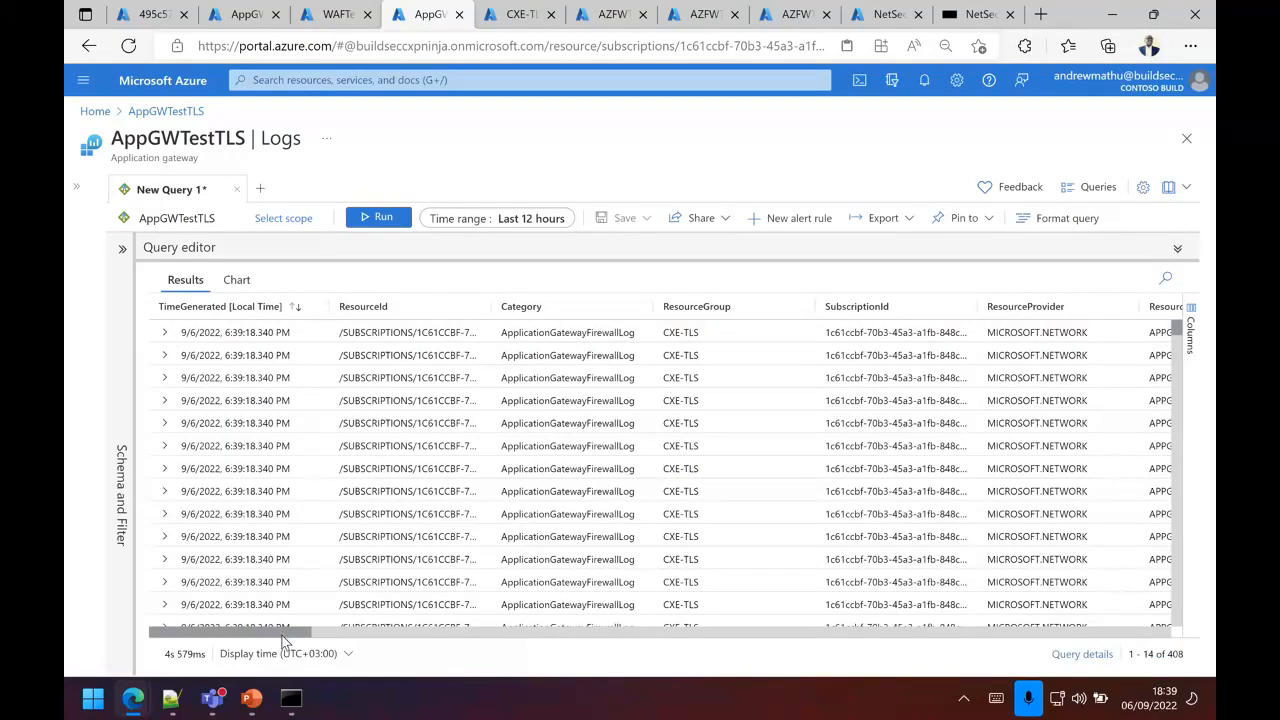
Step: Examine the request and message columns, and expand the newest firewall log entry to inspect its rule details and the request URI in details_data_s
{"action": "left_click_drag", "start_coordinate": [283, 633], "coordinate": [478, 635]}
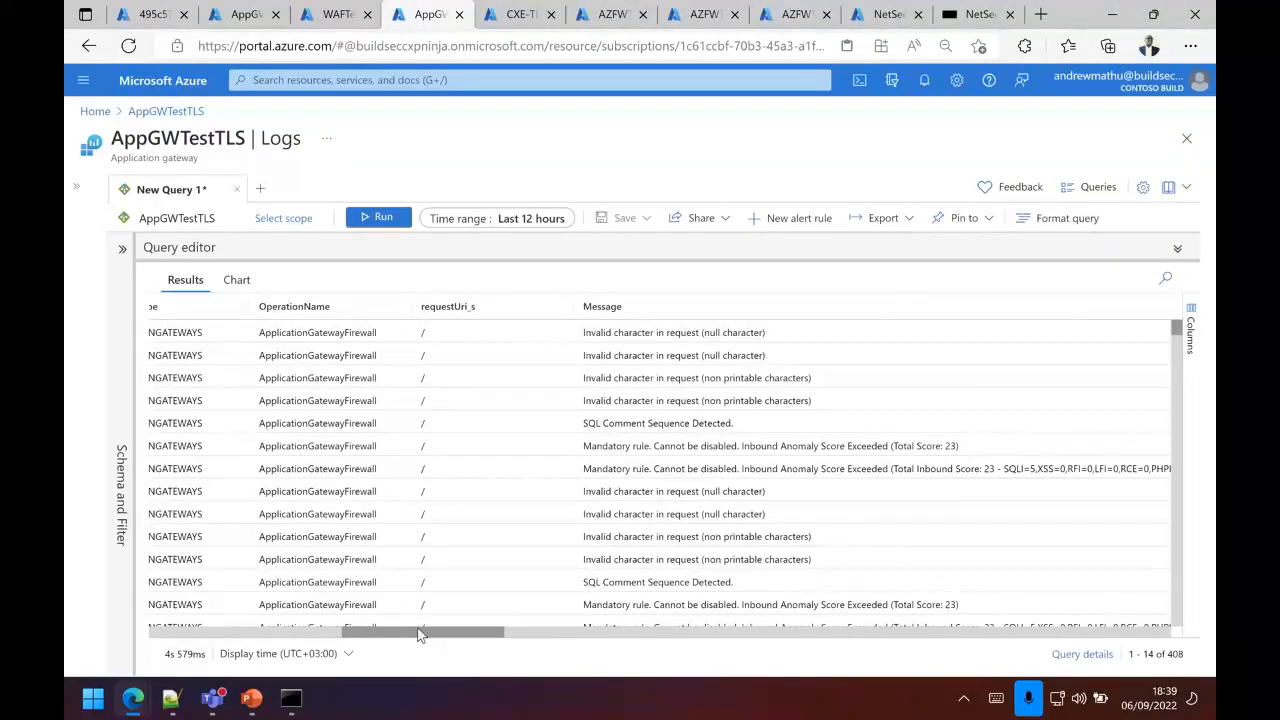
{"action": "left_click_drag", "start_coordinate": [420, 635], "coordinate": [89, 600]}
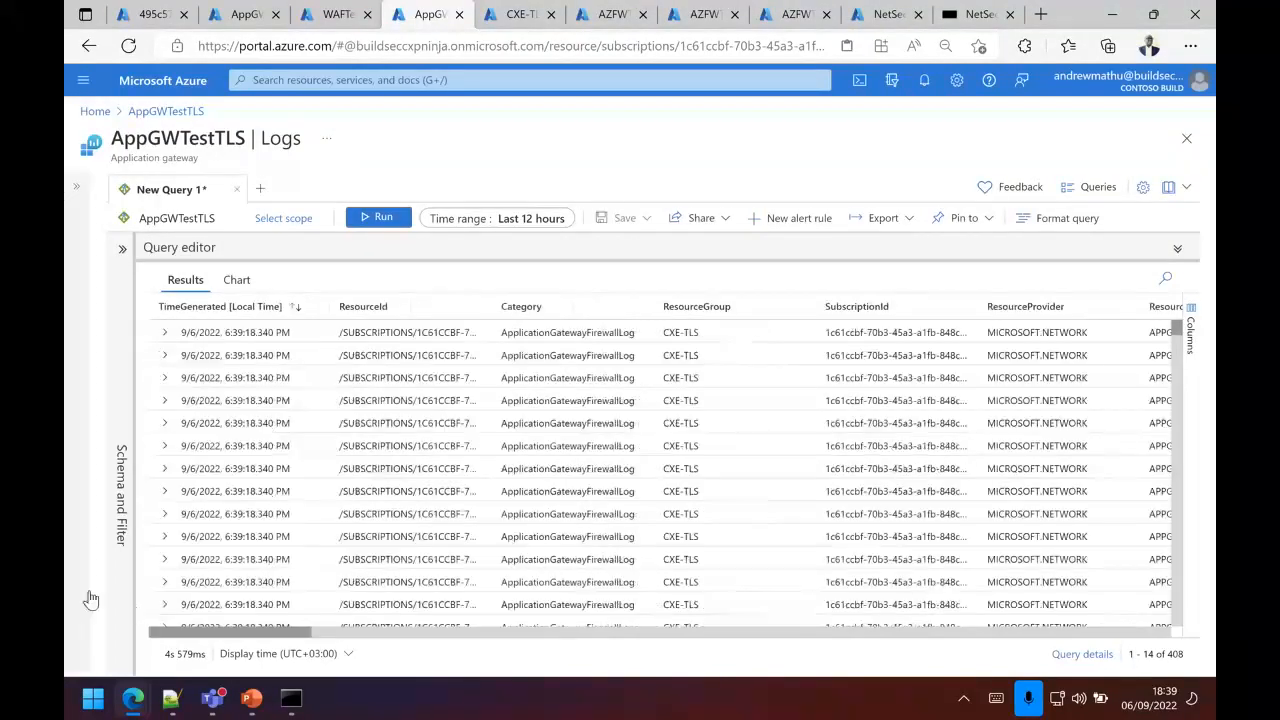
{"action": "left_click", "coordinate": [164, 334]}
{"action": "scroll", "coordinate": [717, 538], "scroll_direction": "down", "scroll_amount": 2}
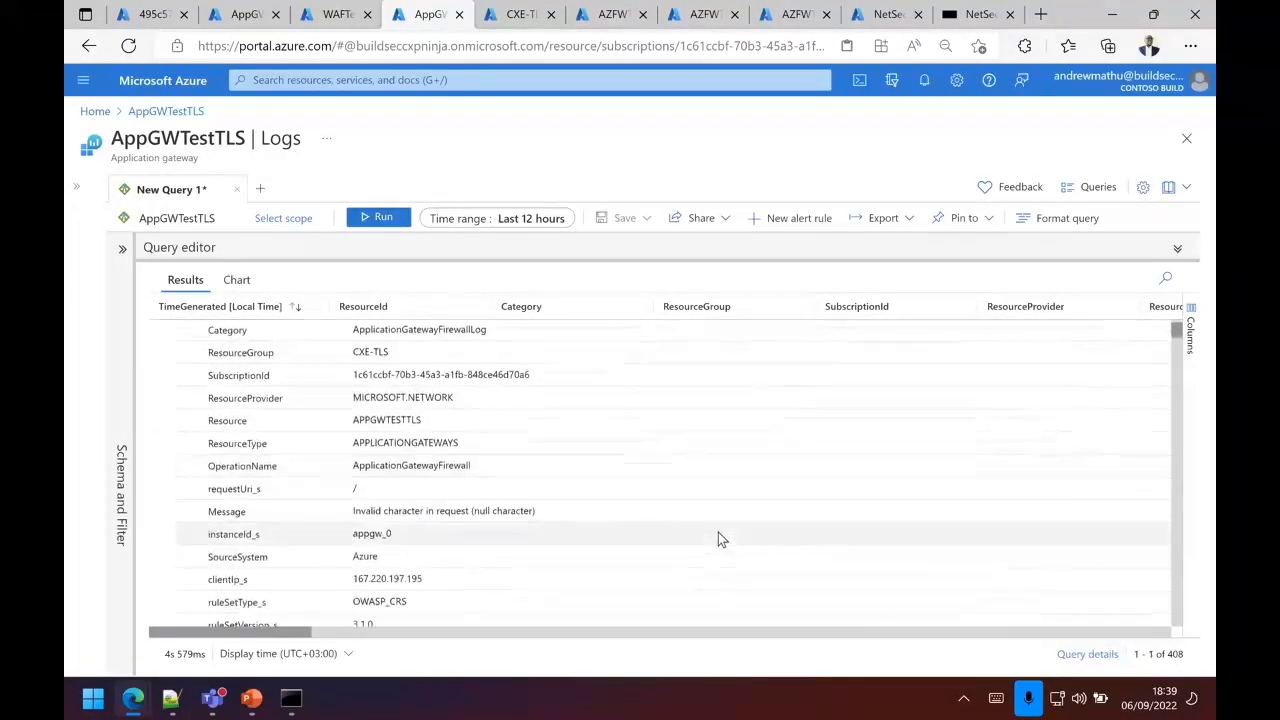
{"action": "scroll", "coordinate": [718, 534], "scroll_direction": "down", "scroll_amount": 4}
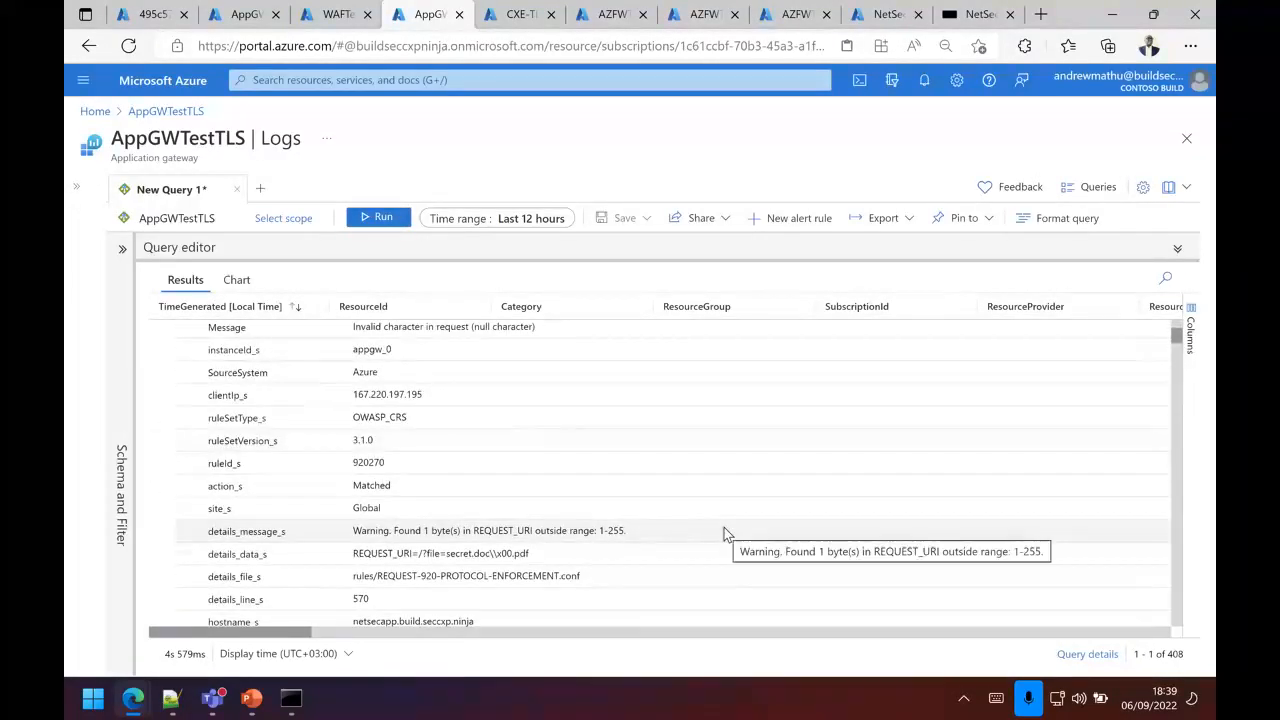
{"action": "scroll", "coordinate": [724, 530], "scroll_direction": "down", "scroll_amount": 1}
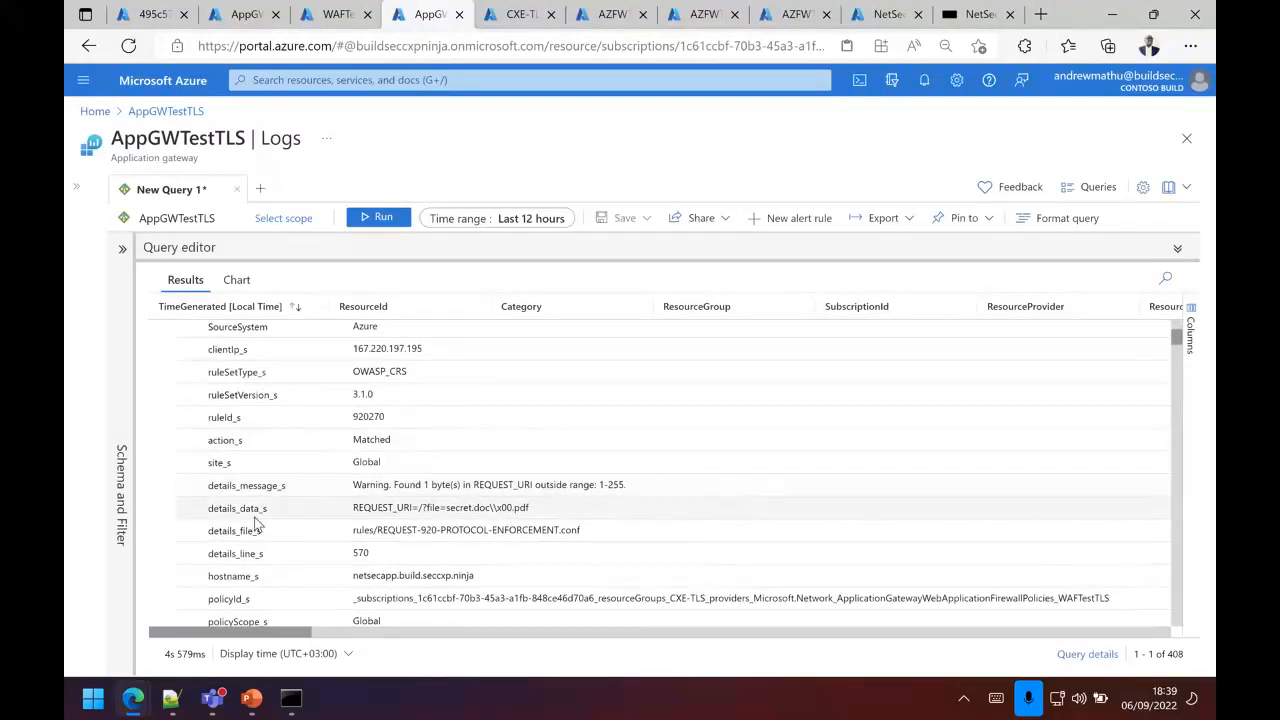
{"action": "left_click_drag", "start_coordinate": [209, 512], "coordinate": [362, 513]}
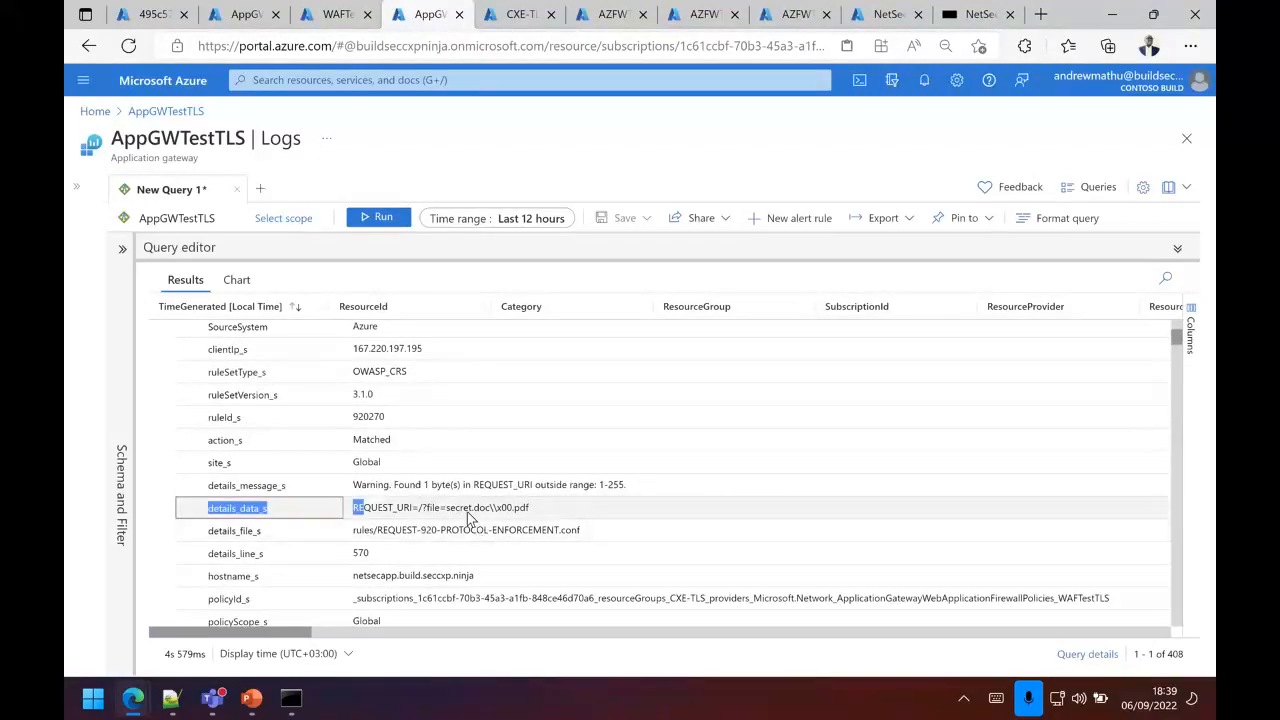
{"action": "left_click", "coordinate": [458, 512]}
{"action": "left_click_drag", "start_coordinate": [532, 514], "coordinate": [419, 517]}
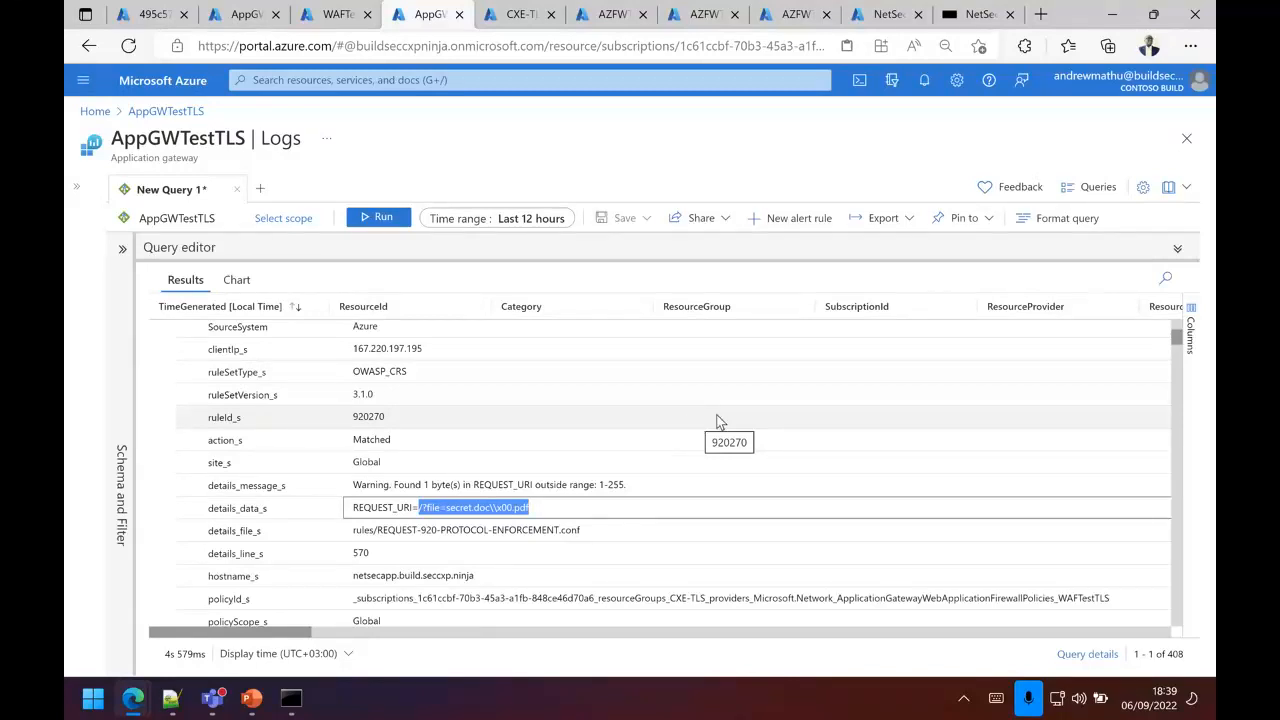
Step: Switch the WAFTestTLS policy to prevention mode
{"action": "left_click", "coordinate": [332, 18]}
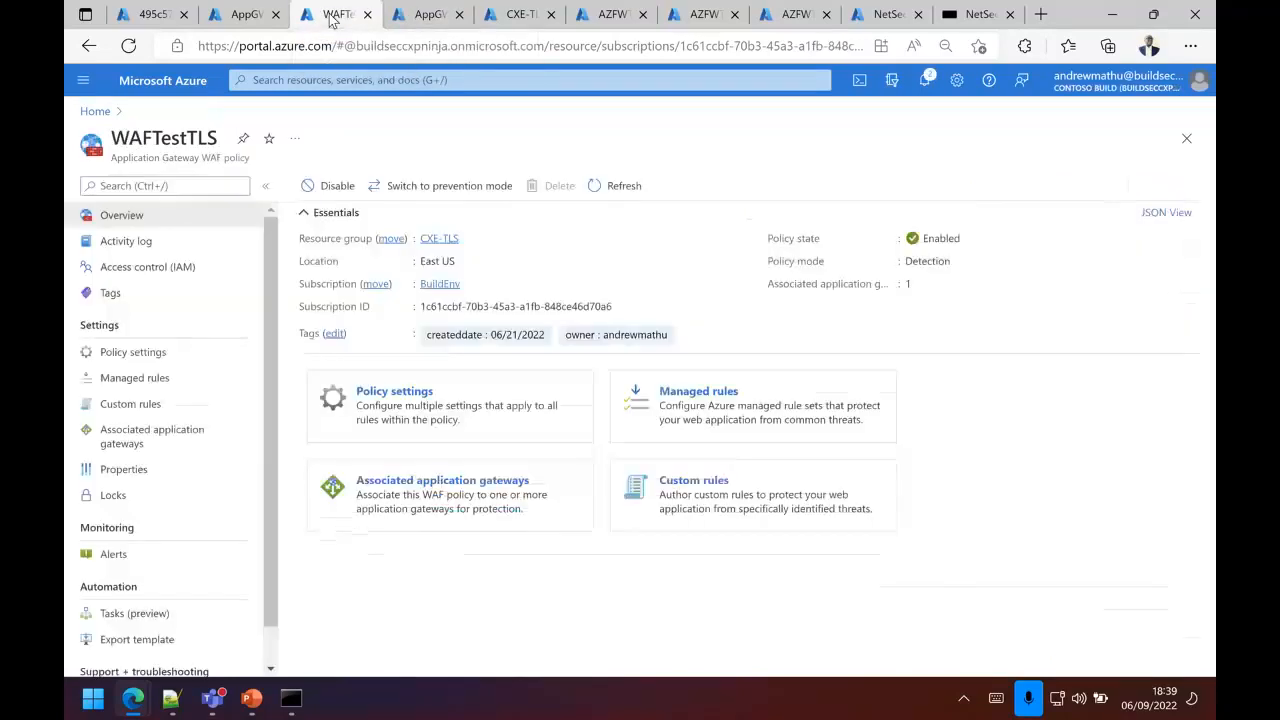
{"action": "left_click", "coordinate": [442, 190]}
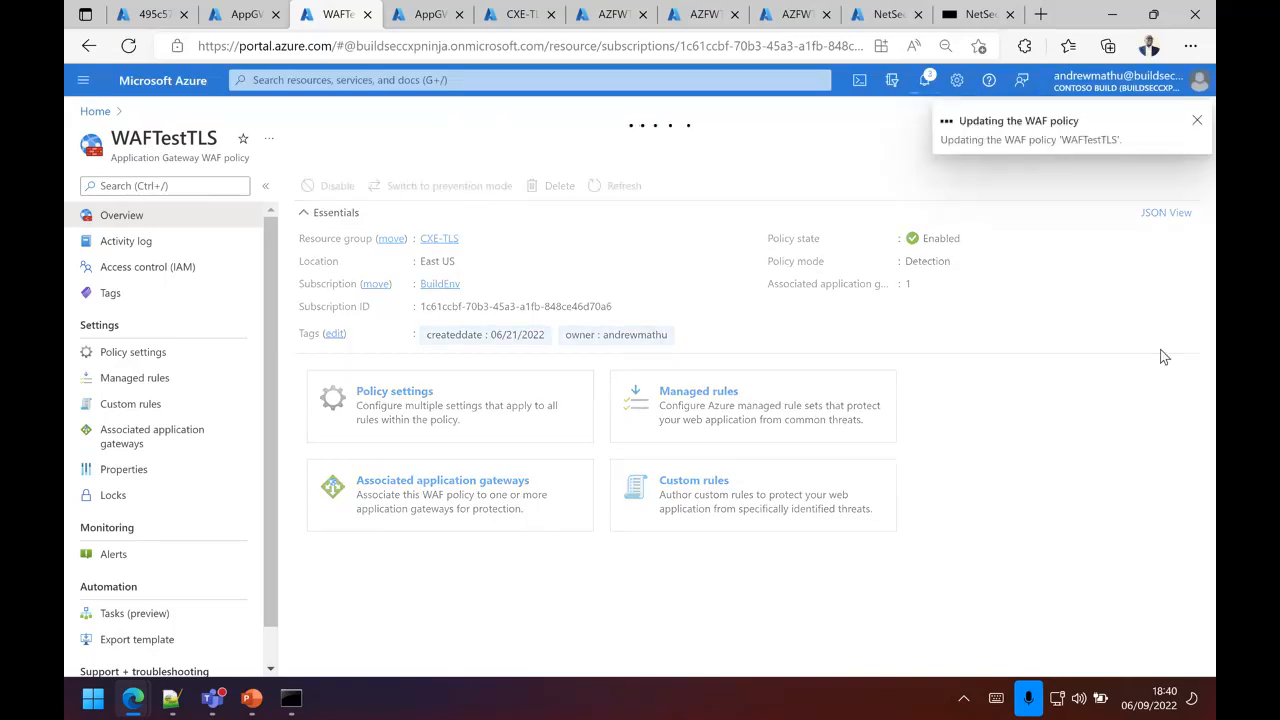
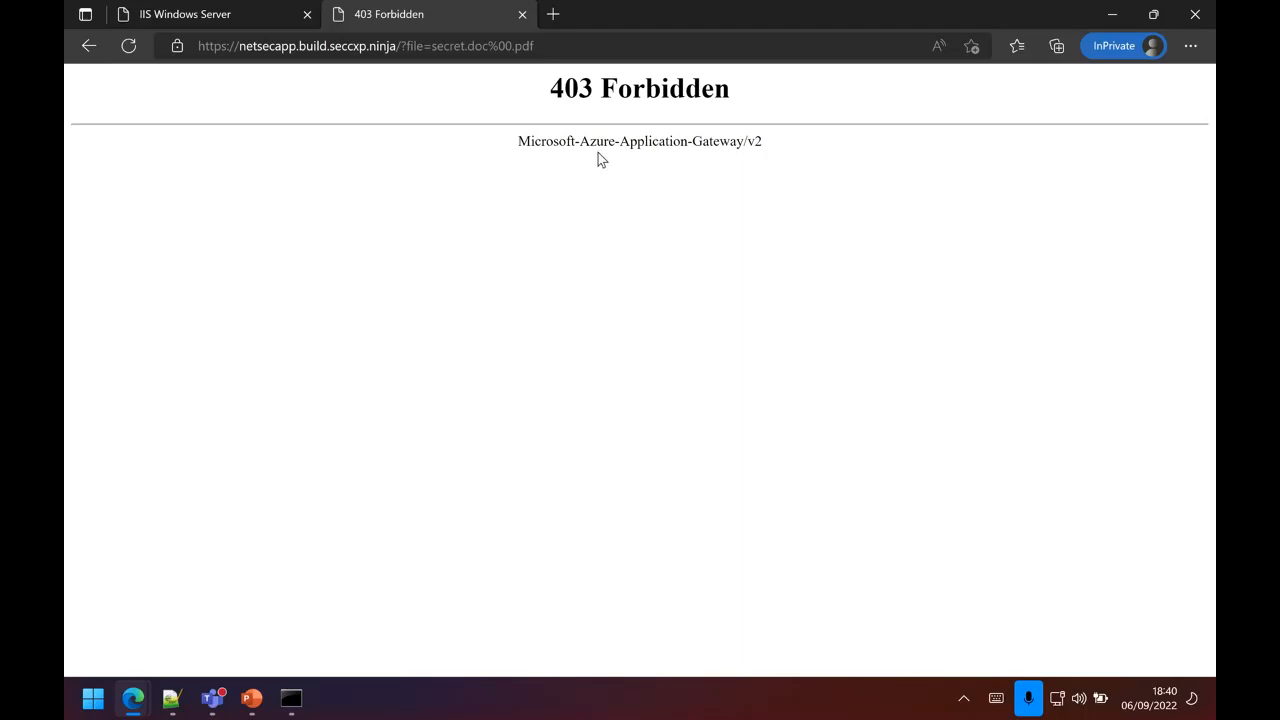
Step: Switch to the Azure portal and rerun the AppGWTestTLS firewall log query repeatedly to fetch entries for the request made in prevention mode
{"action": "mouse_move", "coordinate": [133, 698]}
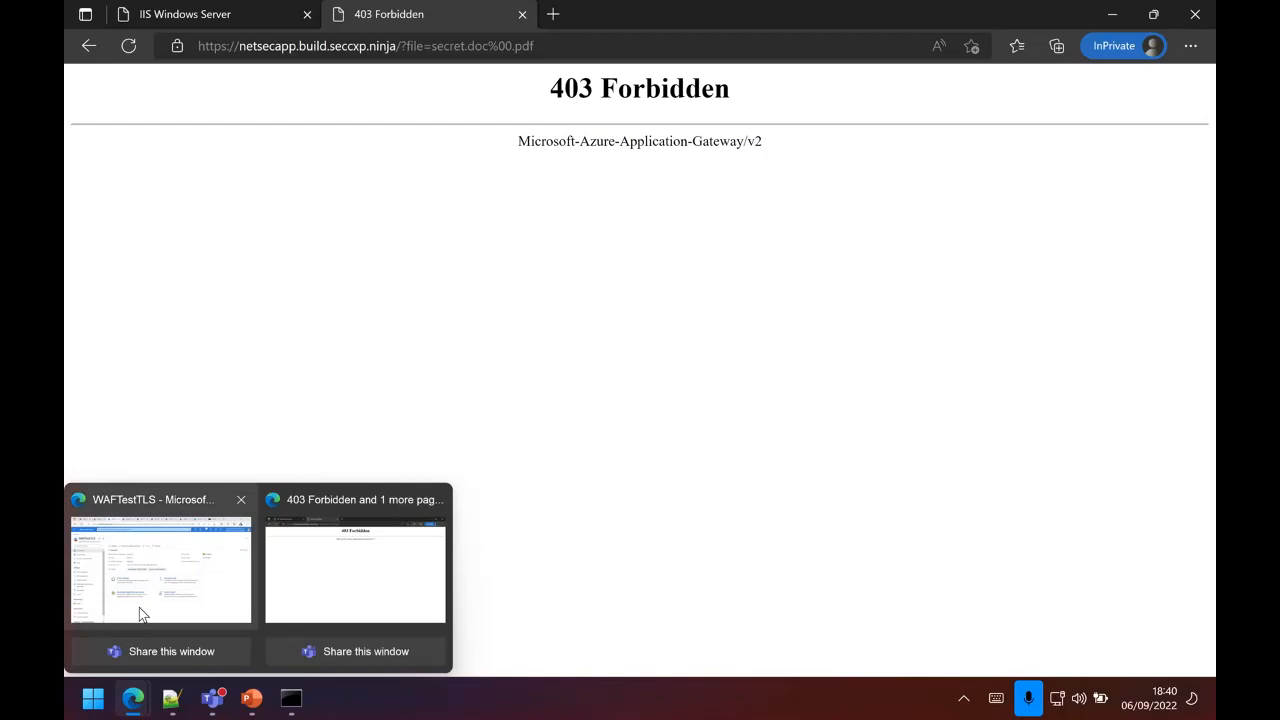
{"action": "left_click", "coordinate": [139, 607]}
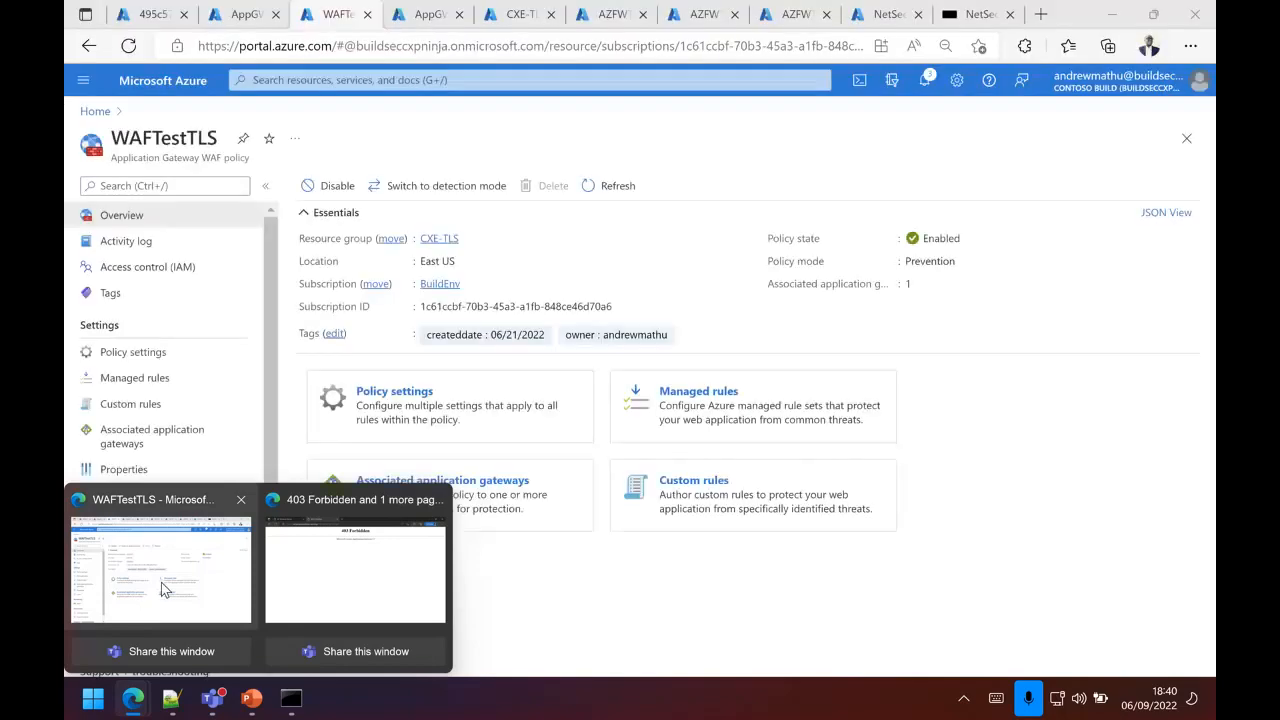
{"action": "left_click", "coordinate": [428, 16]}
{"action": "left_click", "coordinate": [386, 218]}
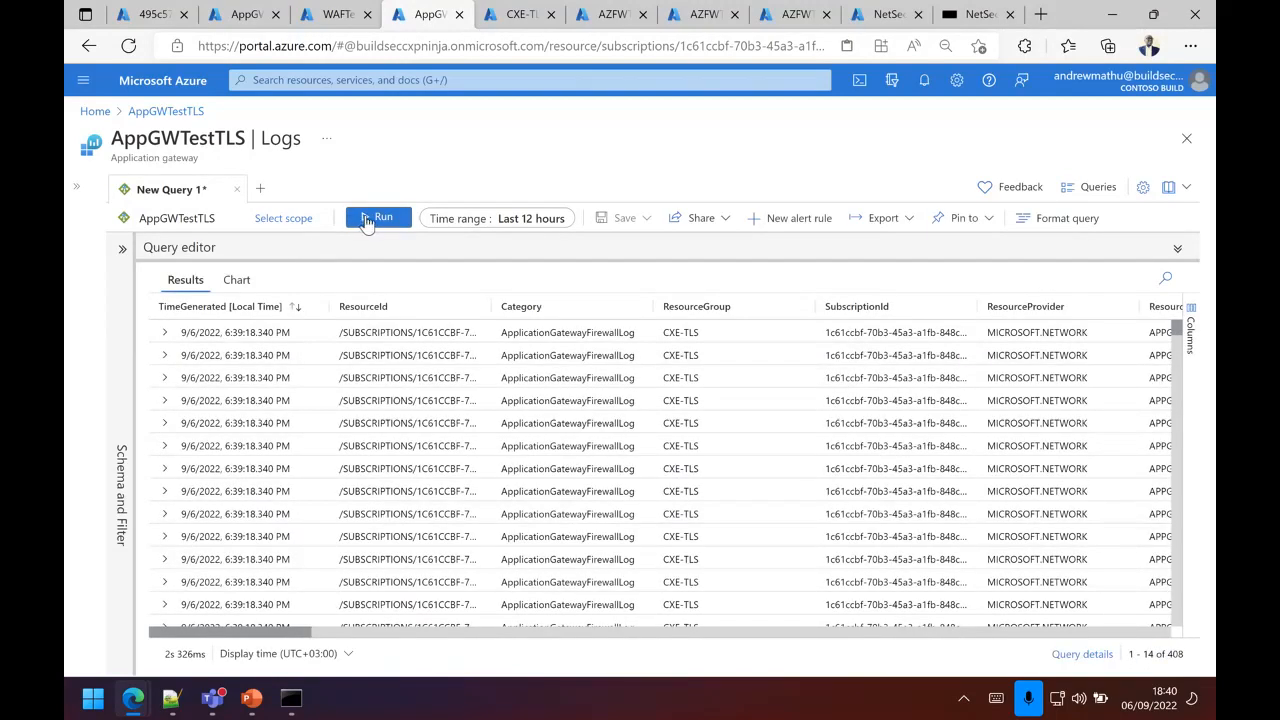
{"action": "left_click", "coordinate": [367, 220]}
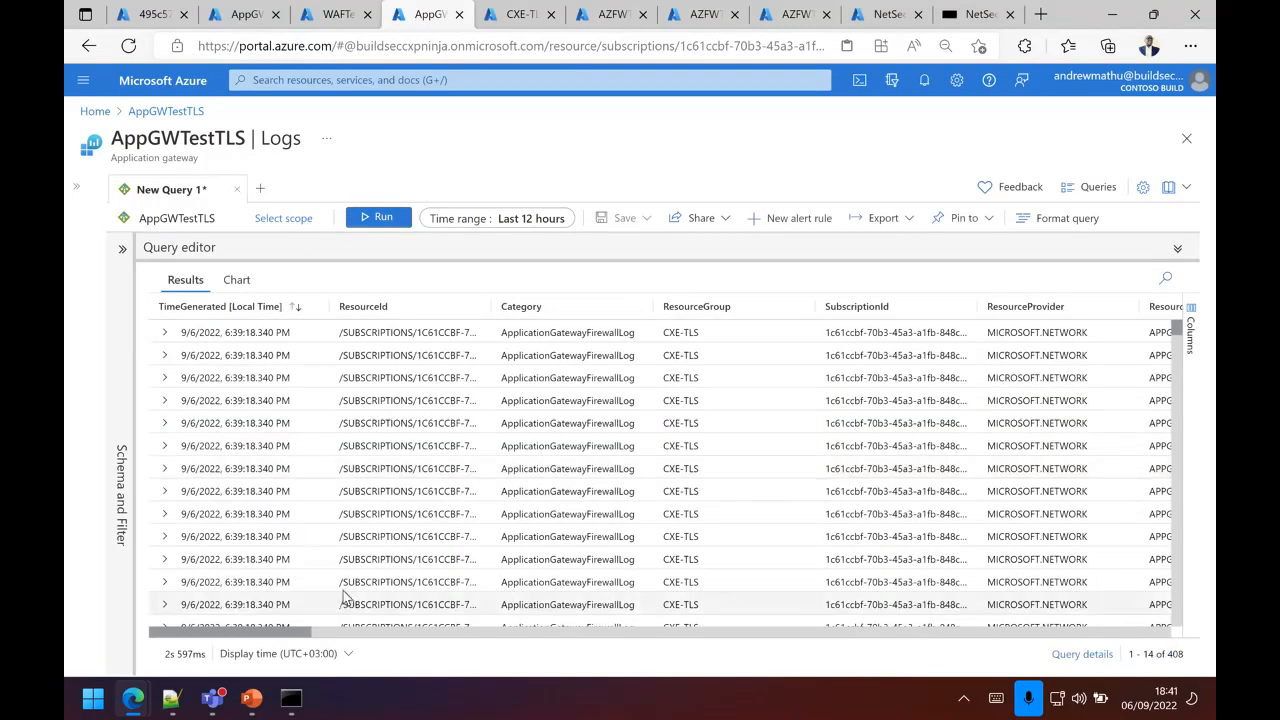
{"action": "left_click", "coordinate": [384, 220]}
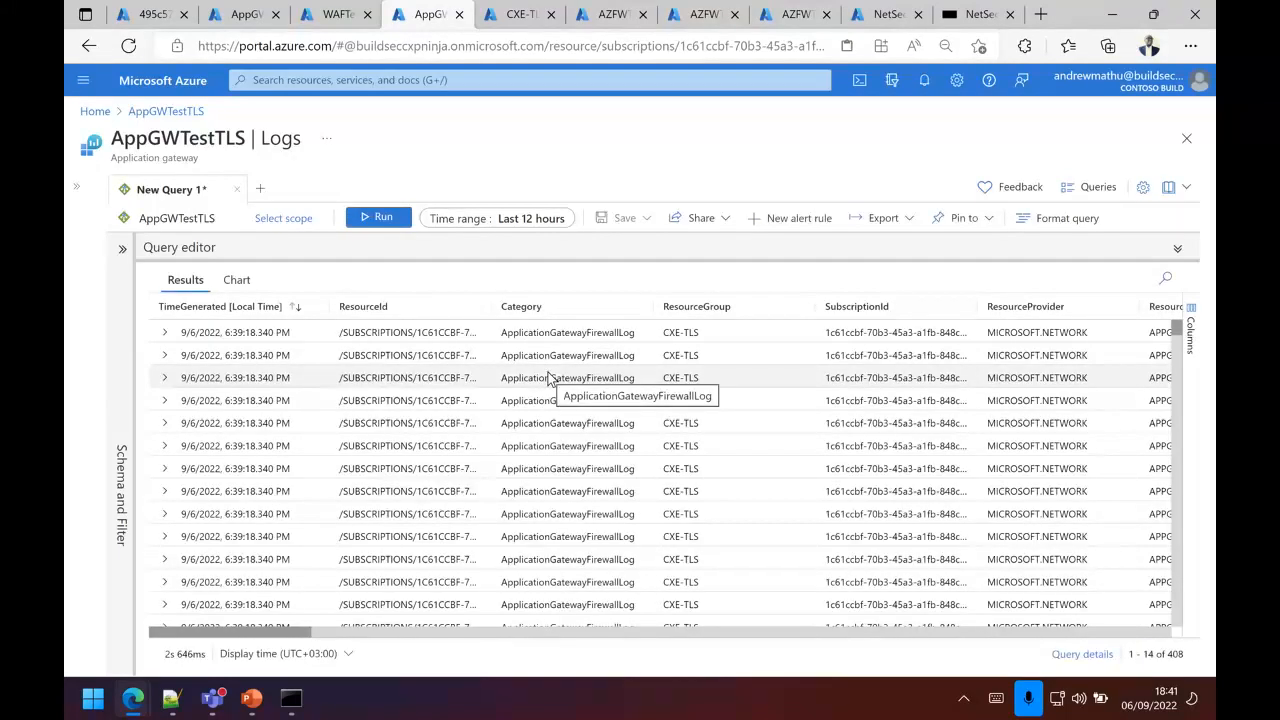
{"action": "left_click", "coordinate": [383, 218]}
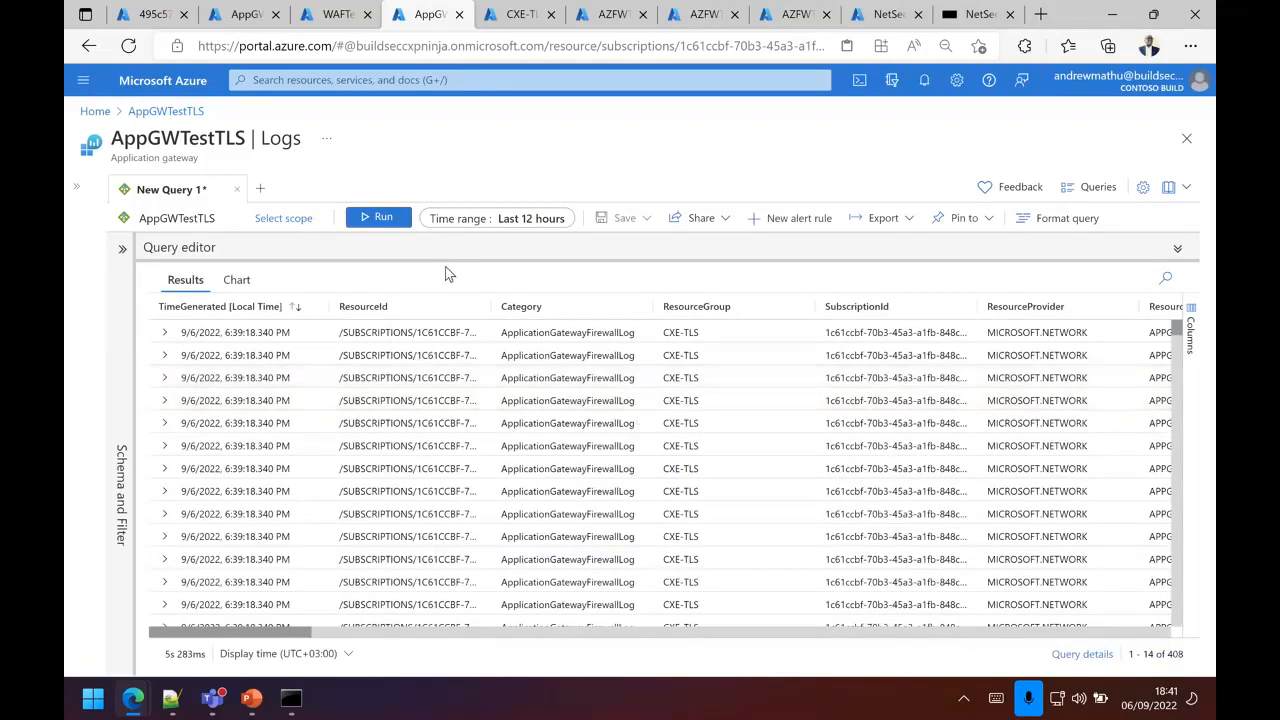
{"action": "left_click", "coordinate": [378, 220]}
{"action": "left_click_drag", "start_coordinate": [291, 634], "coordinate": [497, 648]}
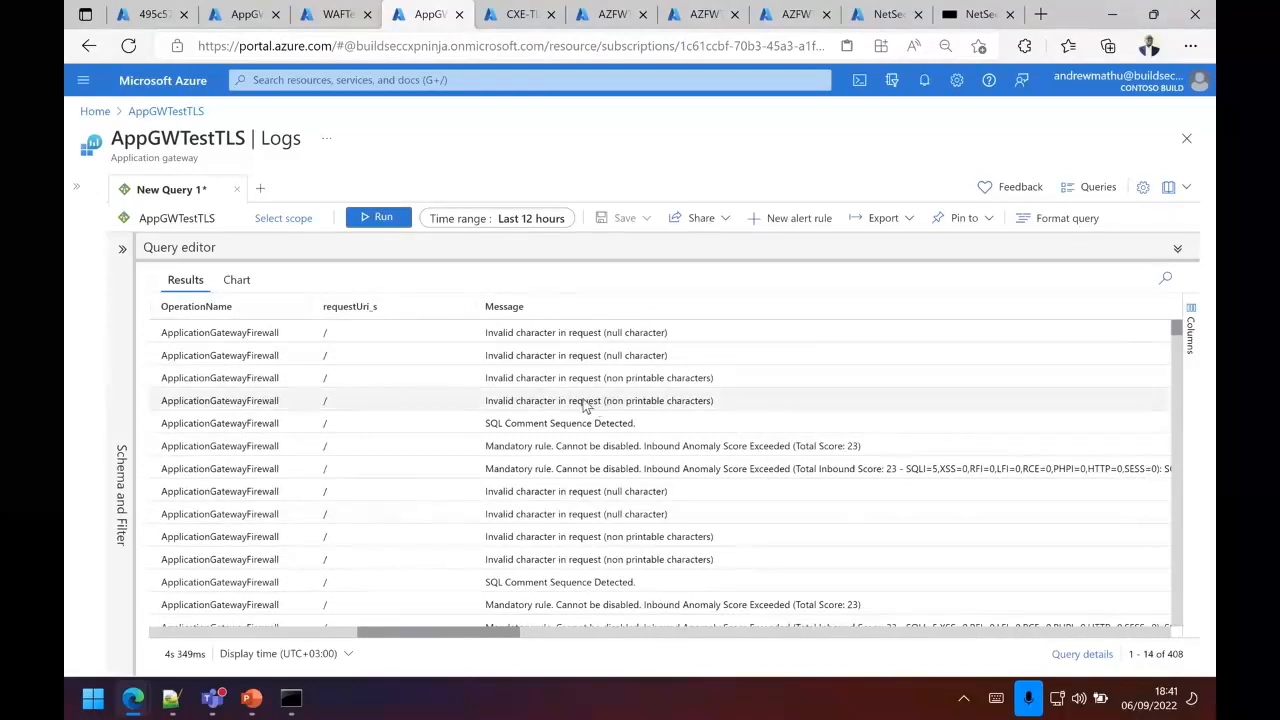
{"action": "left_click", "coordinate": [370, 219]}
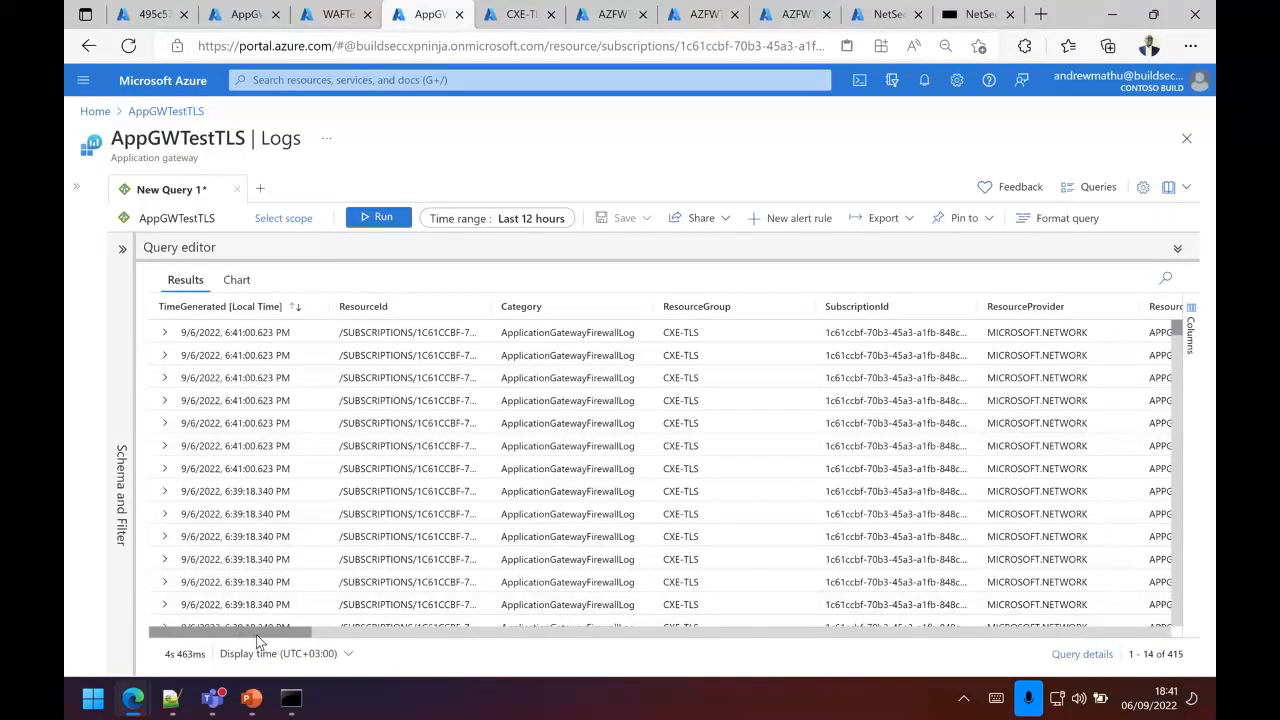
Step: Examine the requestUri_s and Message columns of the refreshed AppGWTestTLS firewall log entries
{"action": "left_click_drag", "start_coordinate": [257, 637], "coordinate": [447, 638]}
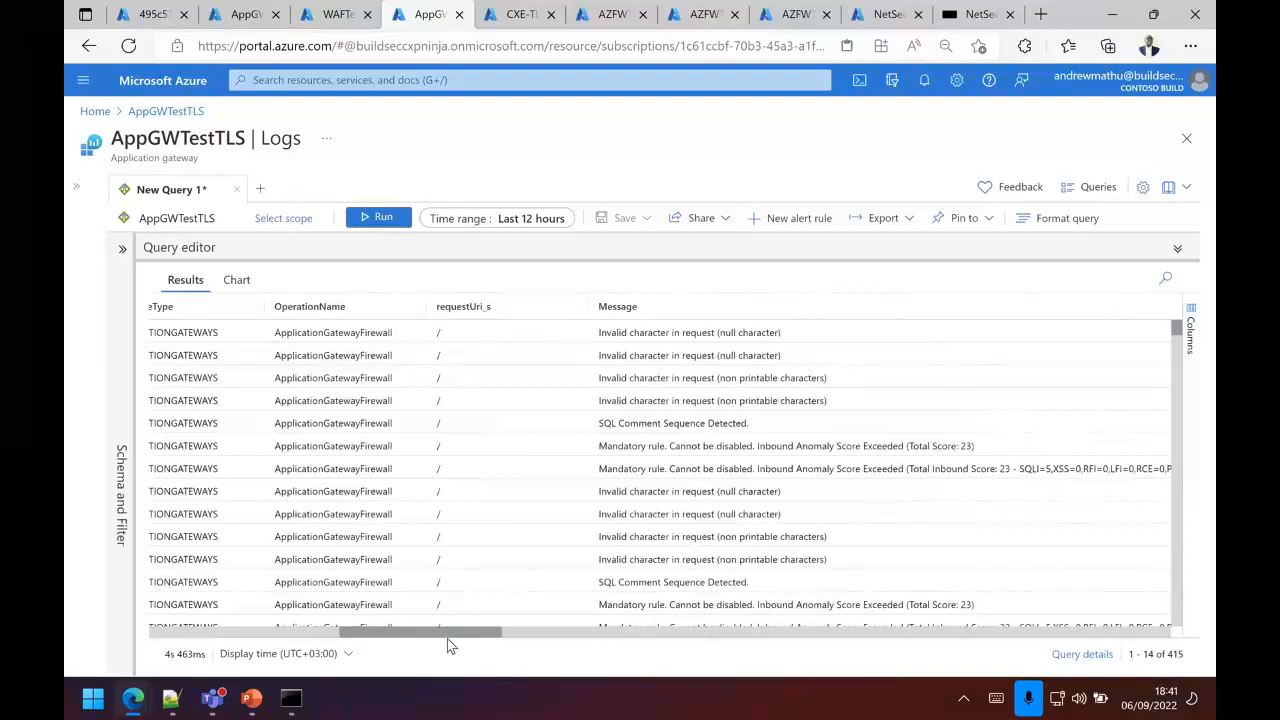
{"action": "left_click_drag", "start_coordinate": [447, 638], "coordinate": [460, 638]}
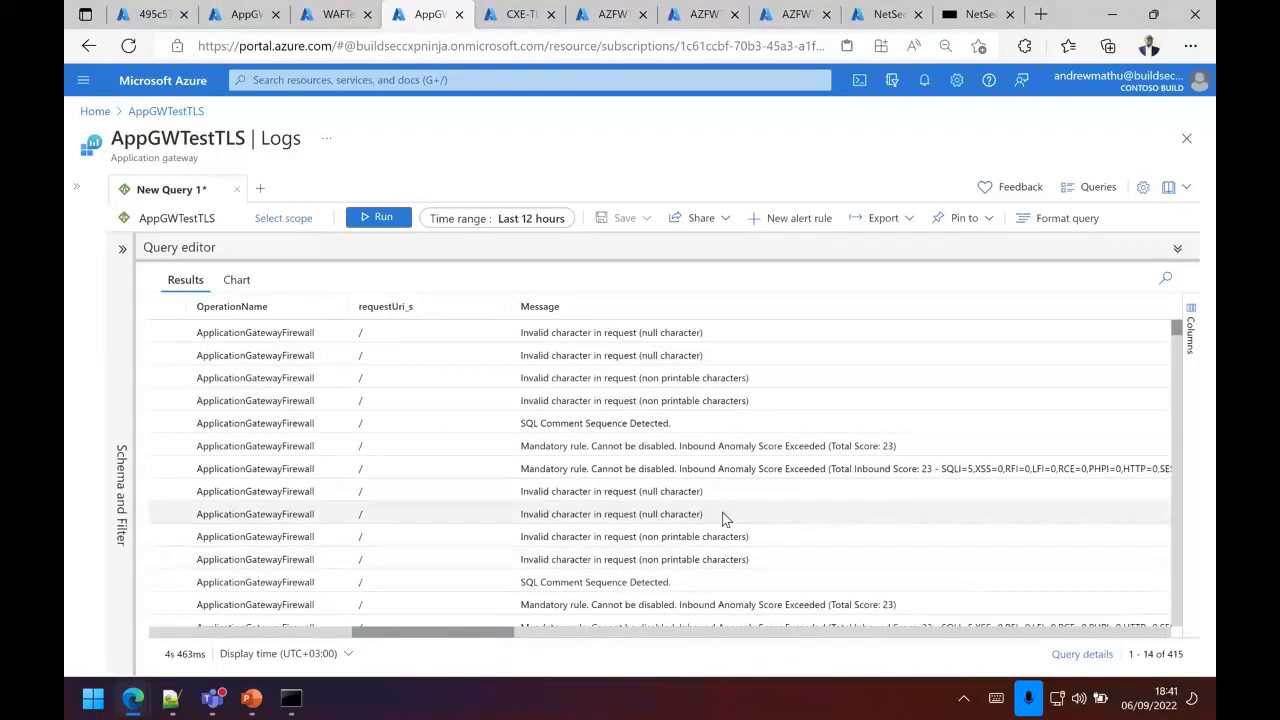
{"action": "scroll", "coordinate": [723, 517], "scroll_direction": "down", "scroll_amount": 1}
{"action": "scroll", "coordinate": [723, 517], "scroll_direction": "up", "scroll_amount": 1}
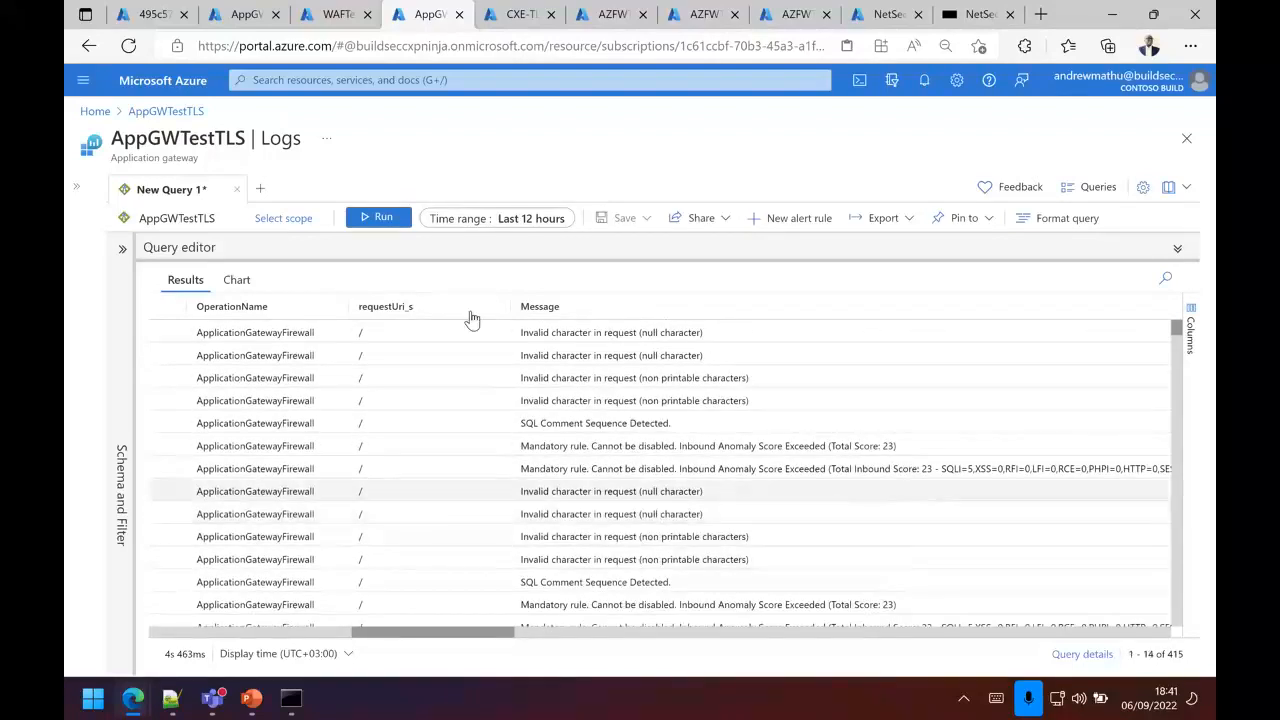
Step: Rerun the firewall log query and read through the Message column, selecting the newest entry's message
{"action": "left_click", "coordinate": [372, 218]}
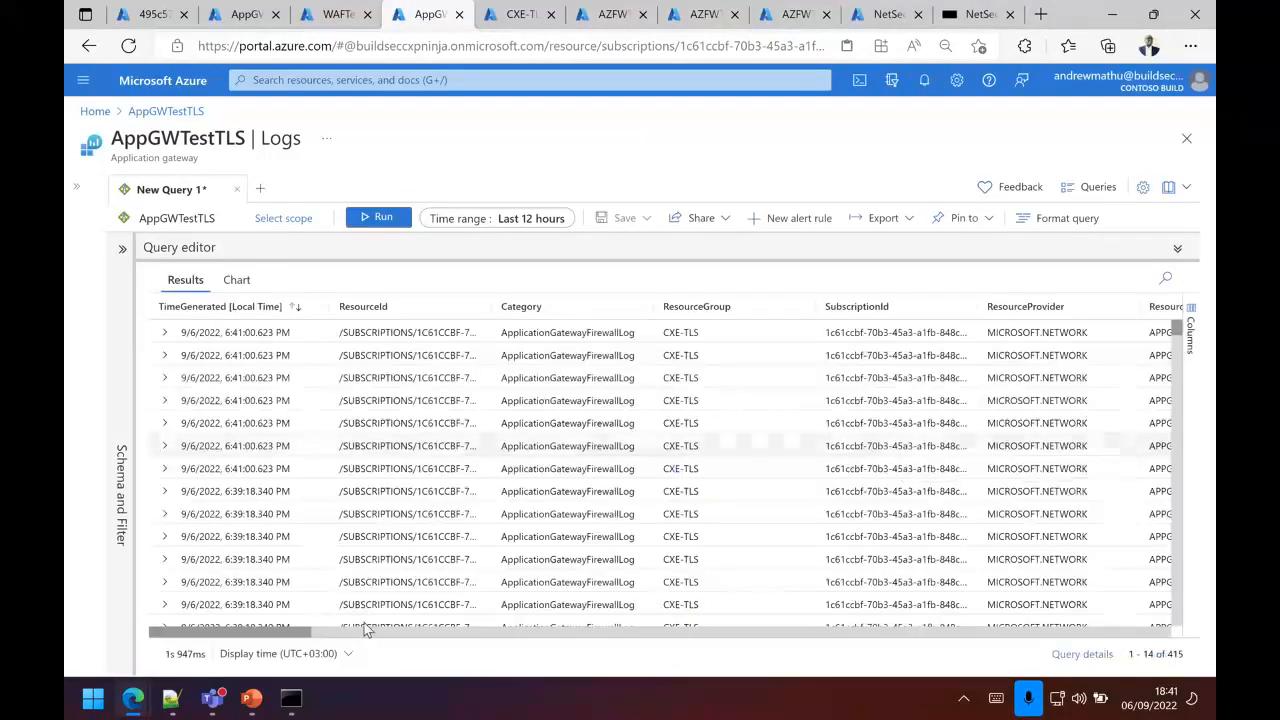
{"action": "left_click_drag", "start_coordinate": [263, 632], "coordinate": [444, 640]}
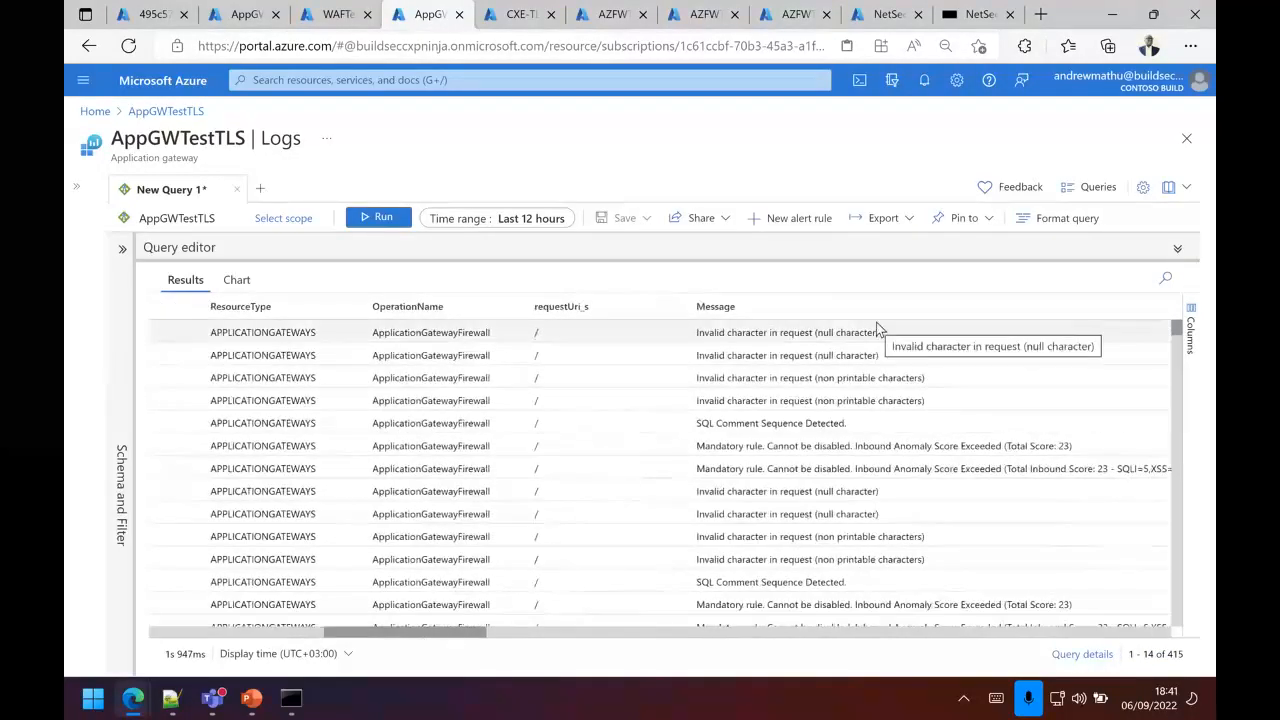
{"action": "scroll", "coordinate": [863, 496], "scroll_direction": "down", "scroll_amount": 3}
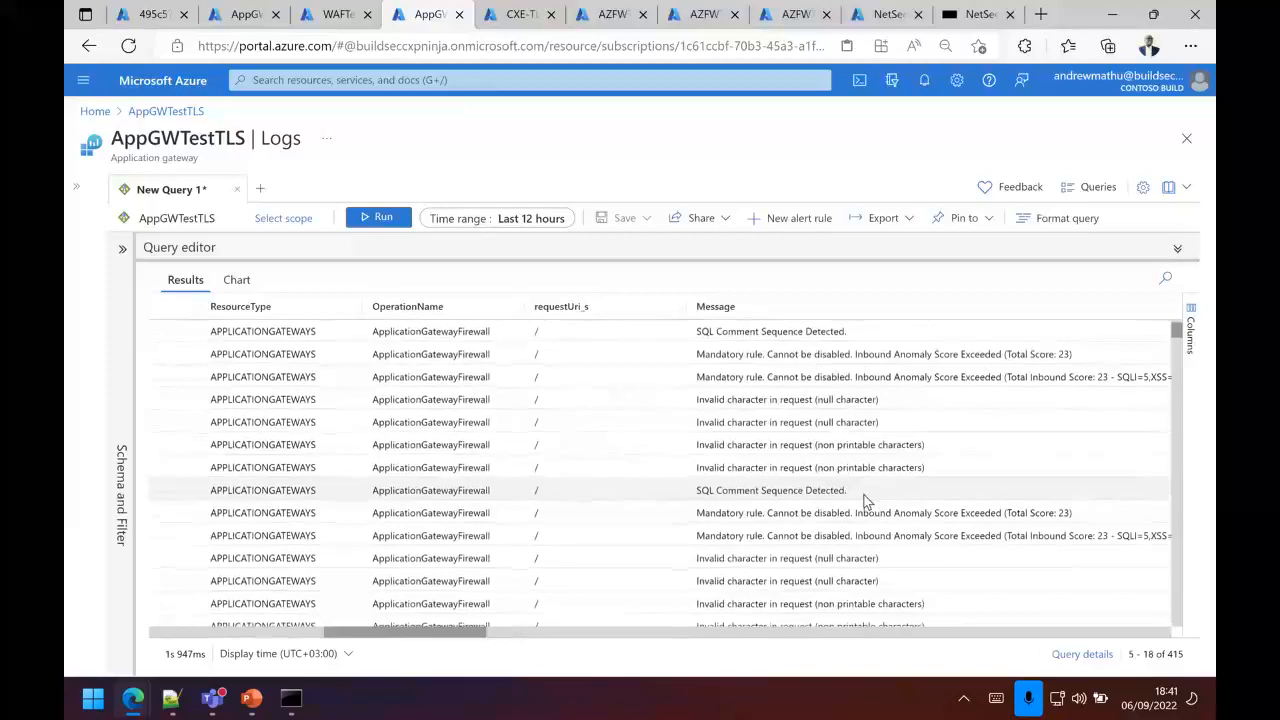
{"action": "scroll", "coordinate": [867, 502], "scroll_direction": "up", "scroll_amount": 2}
{"action": "scroll", "coordinate": [867, 502], "scroll_direction": "down", "scroll_amount": 2}
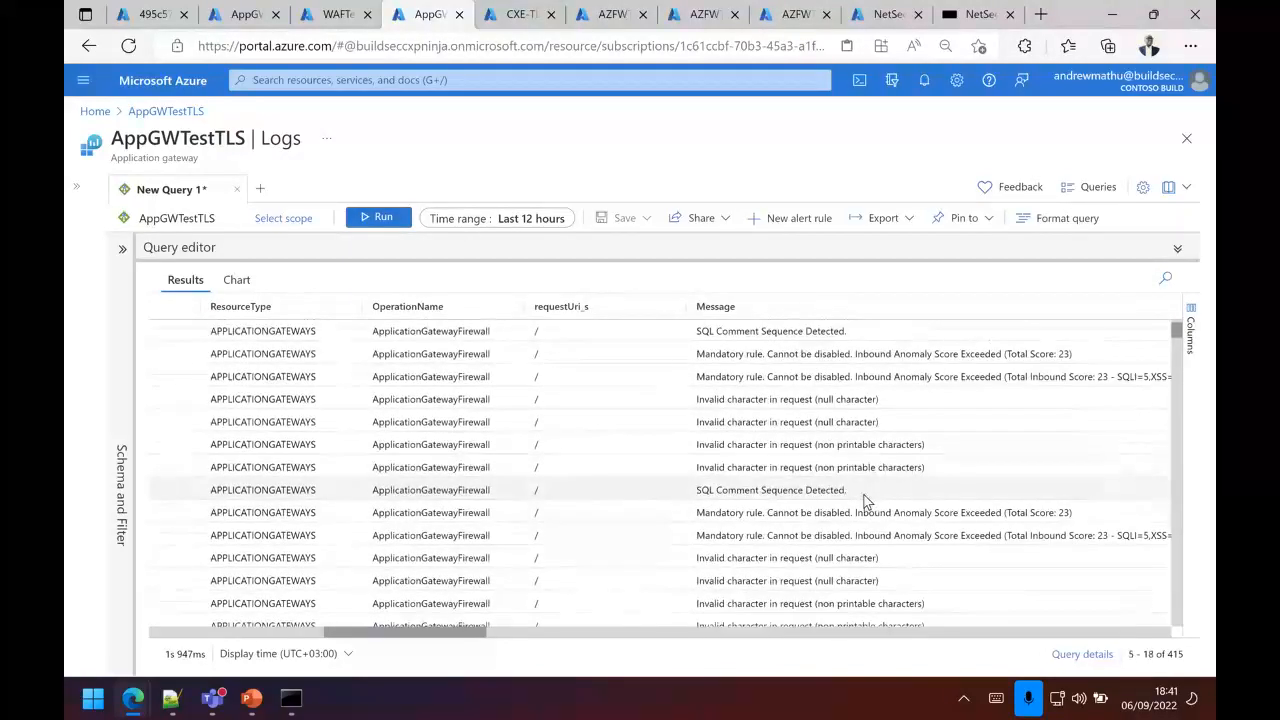
{"action": "scroll", "coordinate": [866, 502], "scroll_direction": "up", "scroll_amount": 1}
{"action": "scroll", "coordinate": [866, 502], "scroll_direction": "up", "scroll_amount": 2}
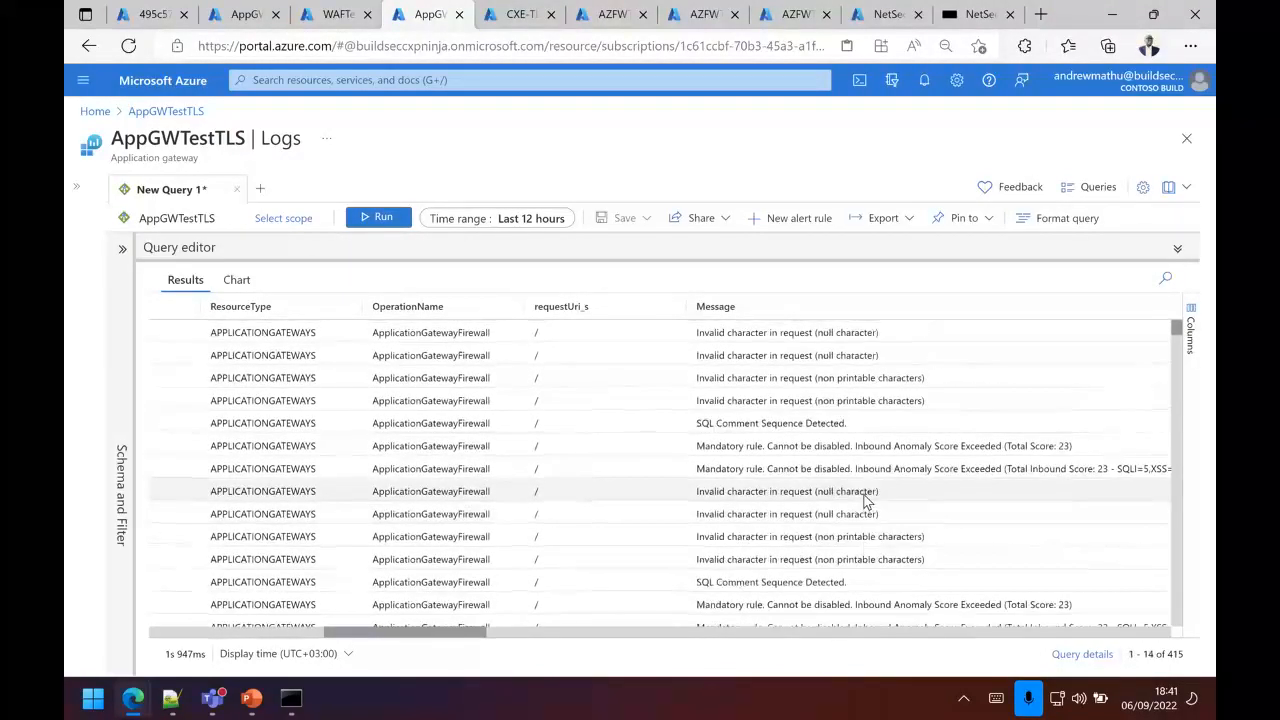
{"action": "left_click", "coordinate": [837, 337]}
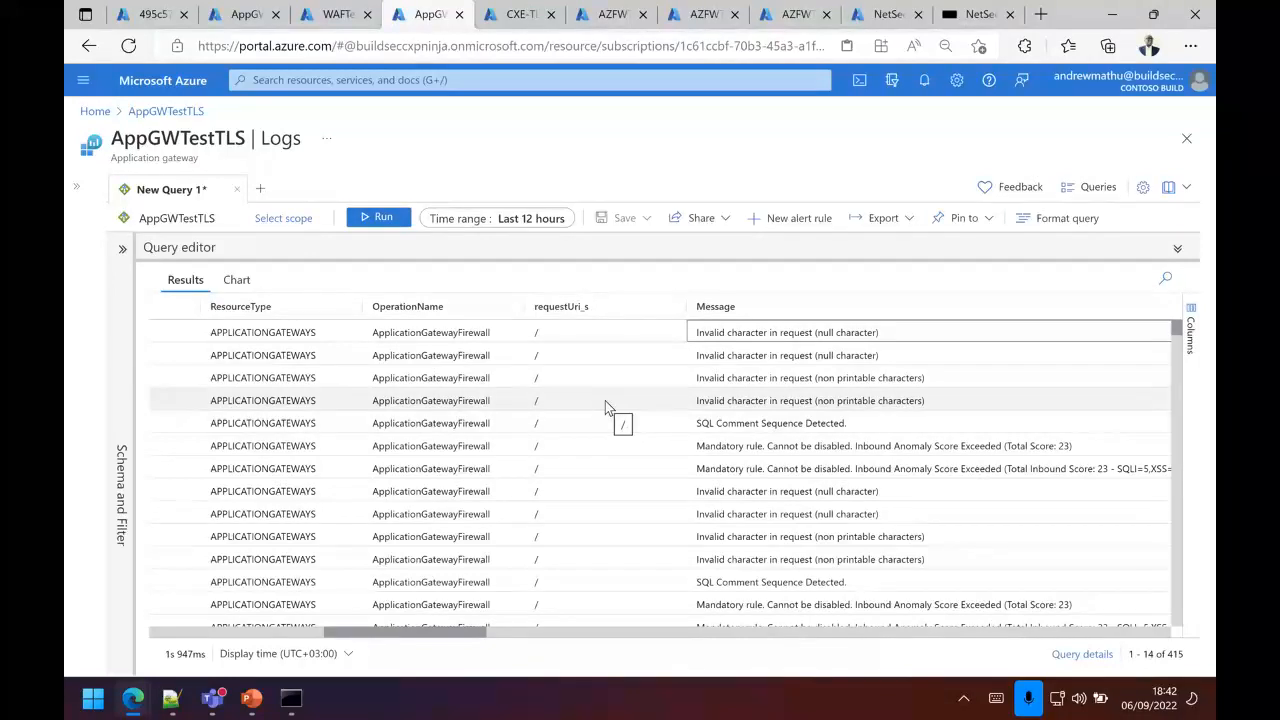
Step: Rerun the log query, check the netsecapp test page in the InPrivate window, and return to examine further log messages
{"action": "left_click", "coordinate": [380, 220]}
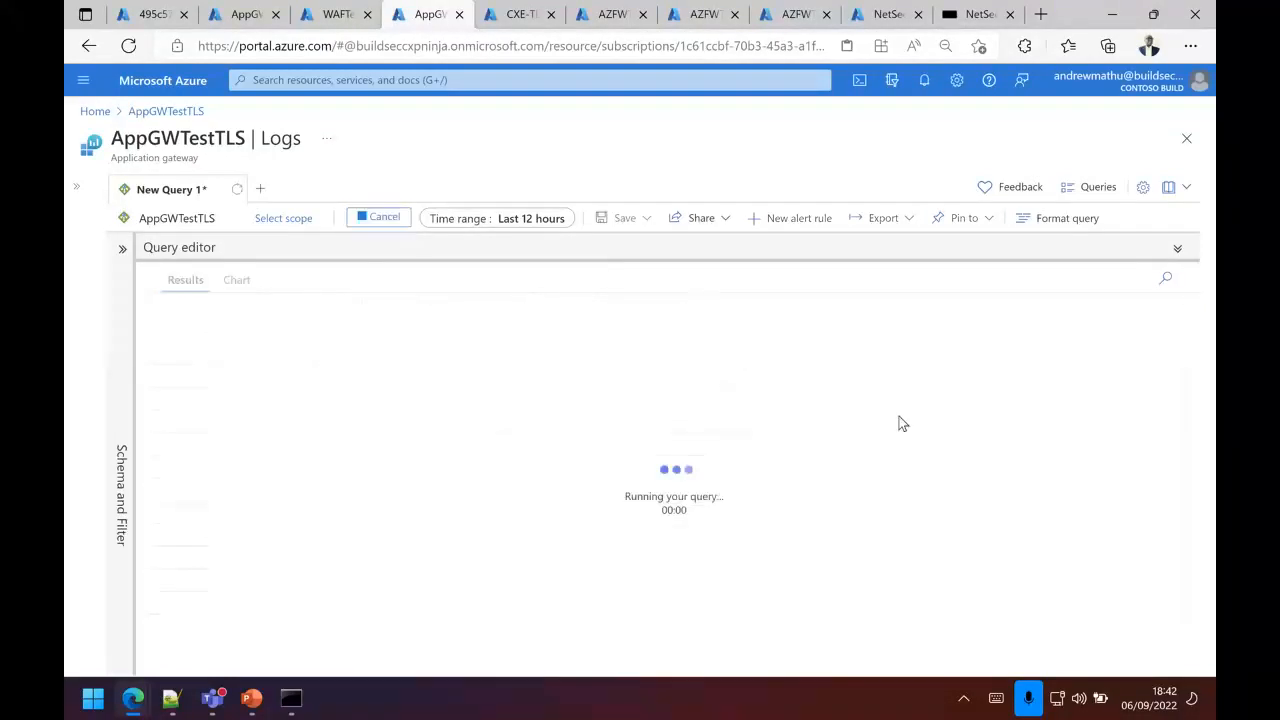
{"action": "mouse_move", "coordinate": [134, 697]}
{"action": "left_click", "coordinate": [397, 590]}
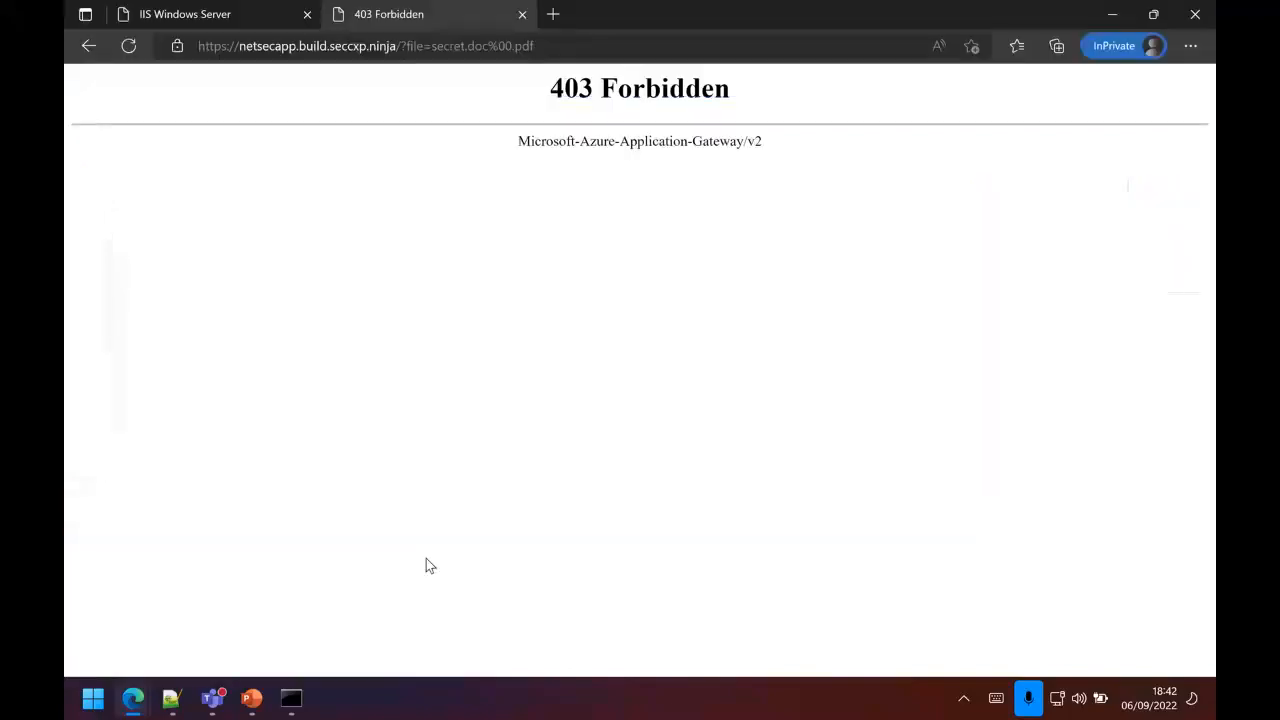
{"action": "mouse_move", "coordinate": [133, 698]}
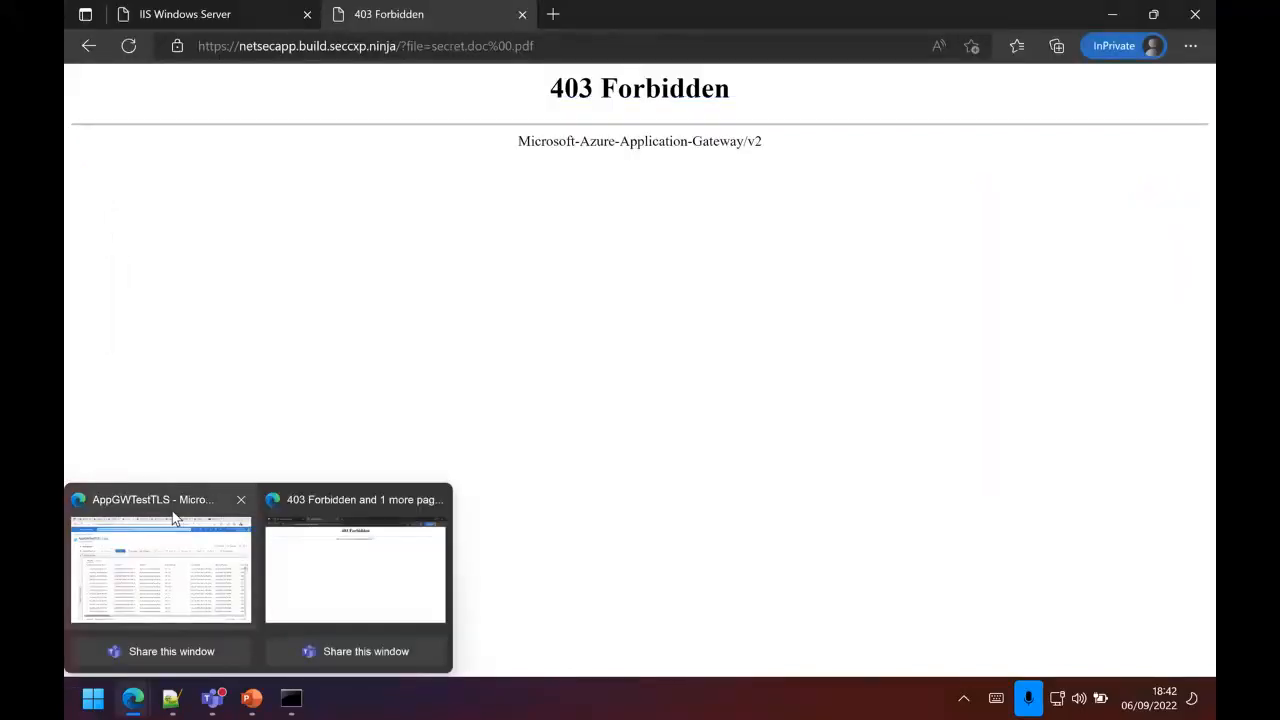
{"action": "left_click", "coordinate": [176, 518]}
{"action": "left_click_drag", "start_coordinate": [240, 632], "coordinate": [457, 634]}
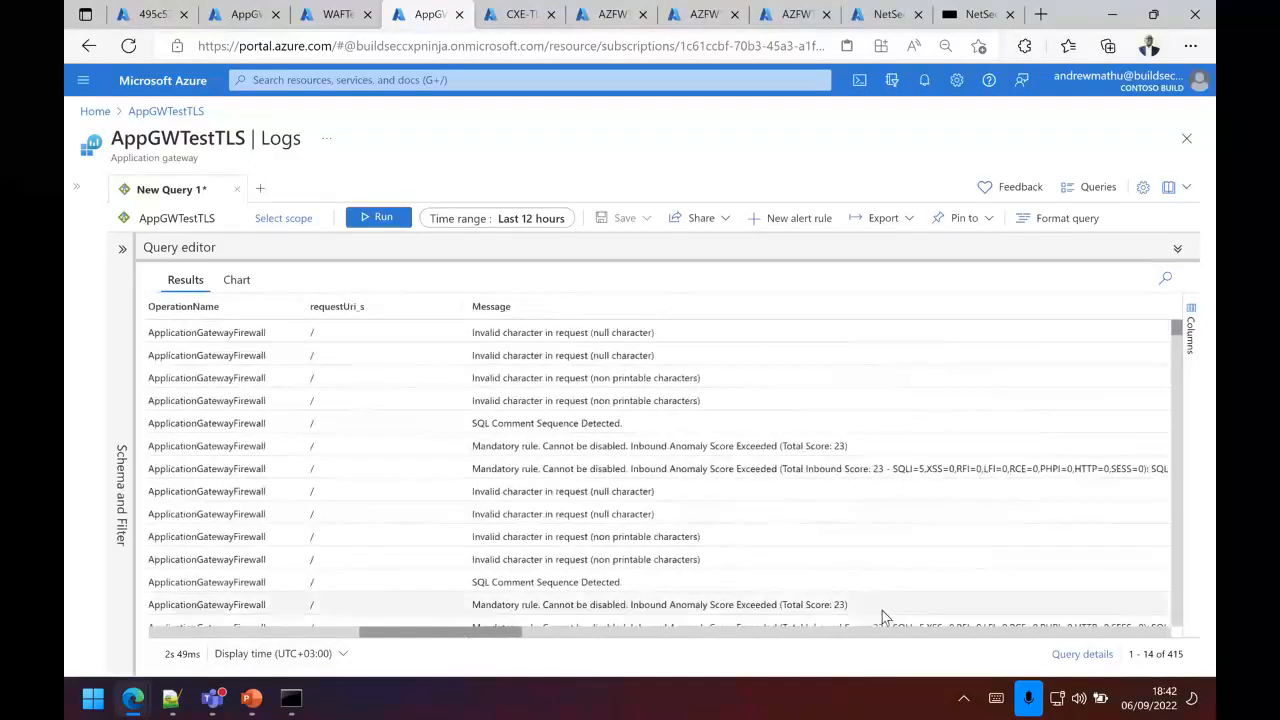
{"action": "scroll", "coordinate": [826, 510], "scroll_direction": "down", "scroll_amount": 2}
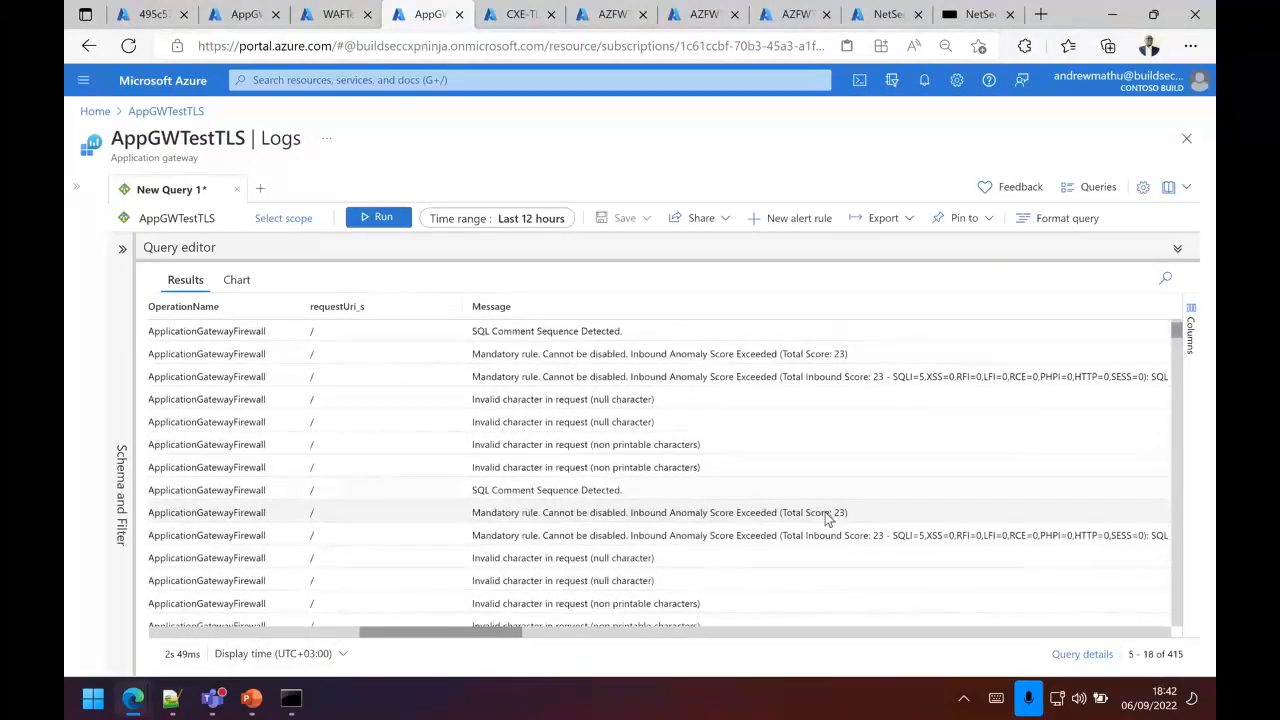
{"action": "scroll", "coordinate": [826, 515], "scroll_direction": "down", "scroll_amount": 2}
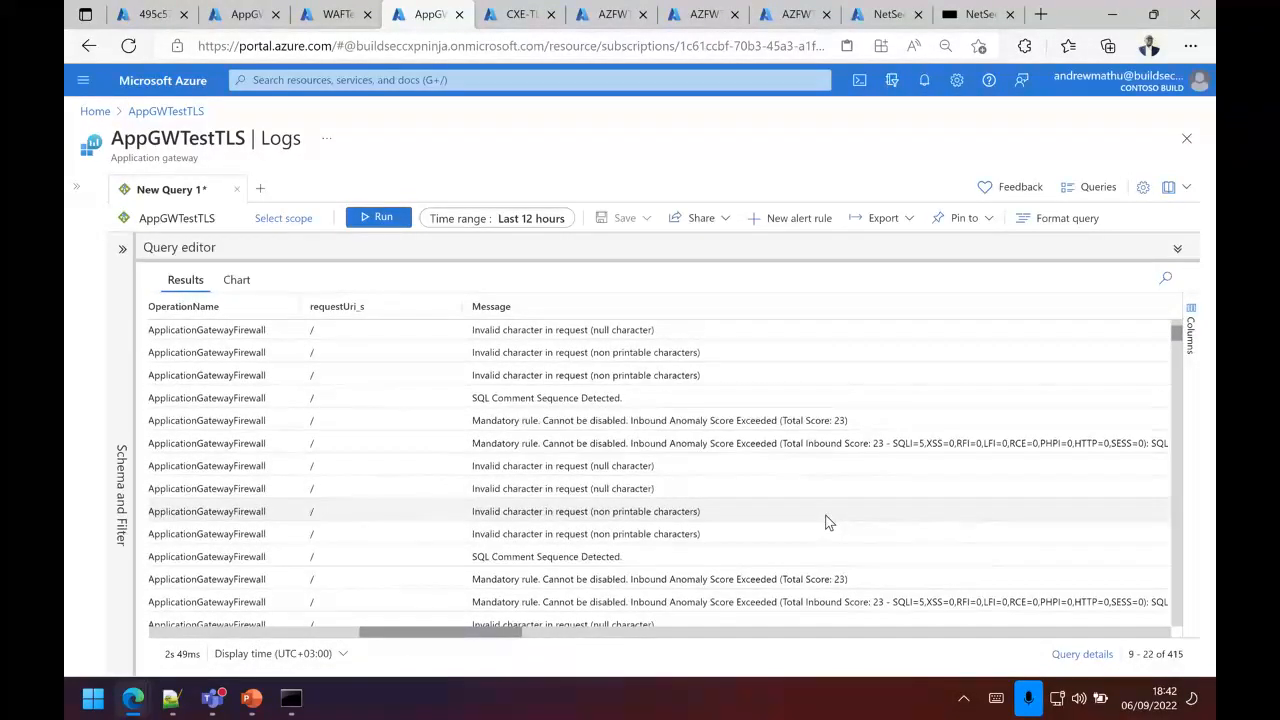
{"action": "scroll", "coordinate": [826, 518], "scroll_direction": "down", "scroll_amount": 2}
{"action": "scroll", "coordinate": [826, 518], "scroll_direction": "up", "scroll_amount": 5}
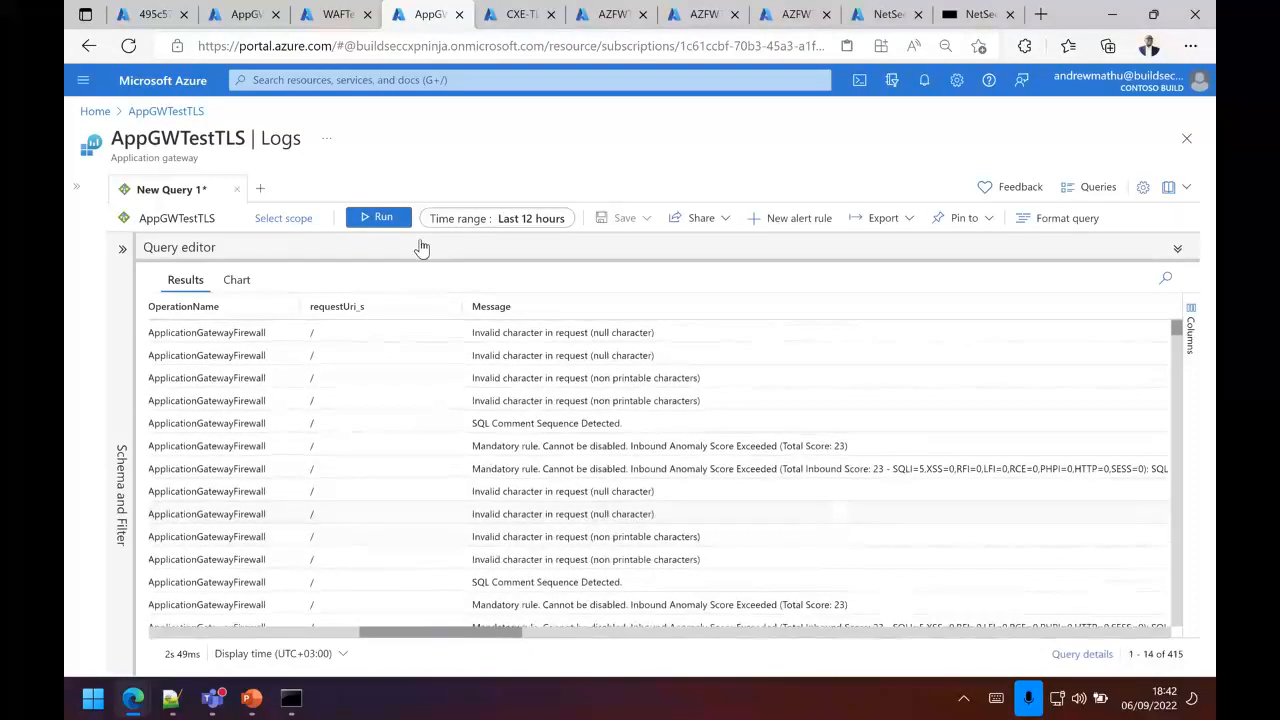
Step: Rerun the log query and expand the newest entry to inspect its rule details, highlighting the request URI in details_data_s
{"action": "left_click", "coordinate": [383, 218]}
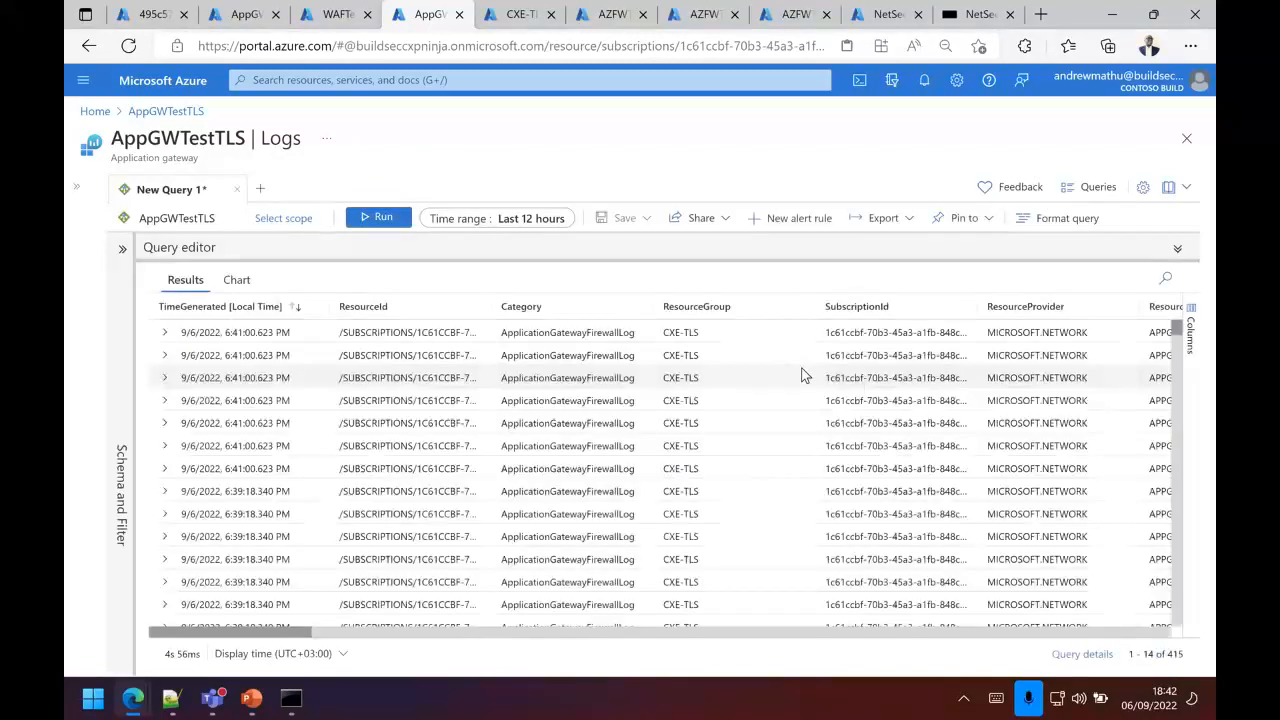
{"action": "left_click", "coordinate": [165, 332]}
{"action": "scroll", "coordinate": [721, 527], "scroll_direction": "down", "scroll_amount": 3}
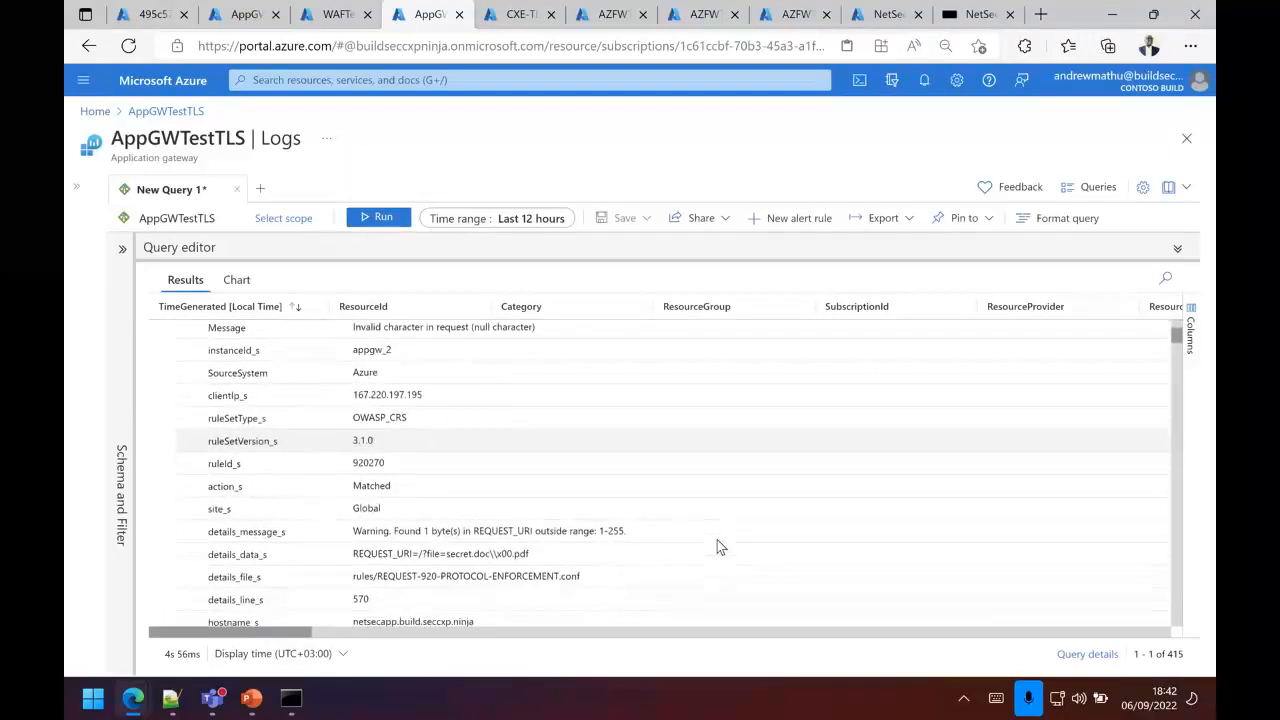
{"action": "scroll", "coordinate": [717, 546], "scroll_direction": "down", "scroll_amount": 1}
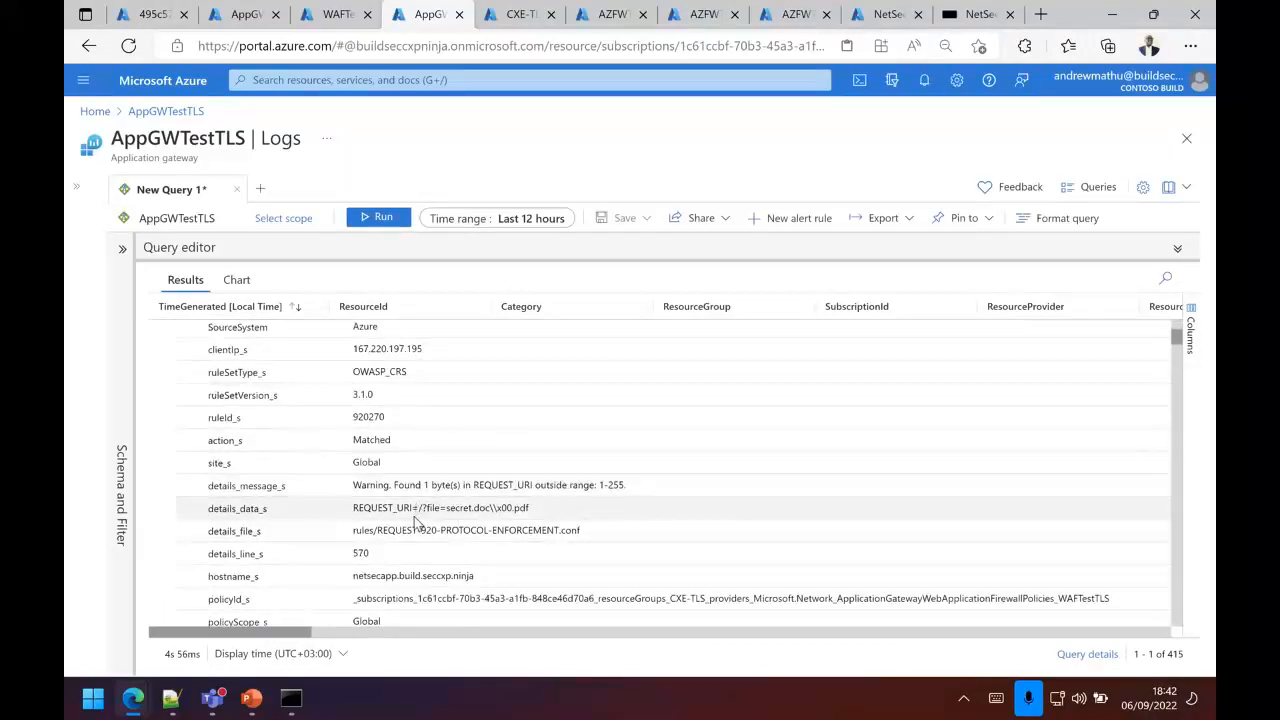
{"action": "left_click_drag", "start_coordinate": [412, 510], "coordinate": [528, 512]}
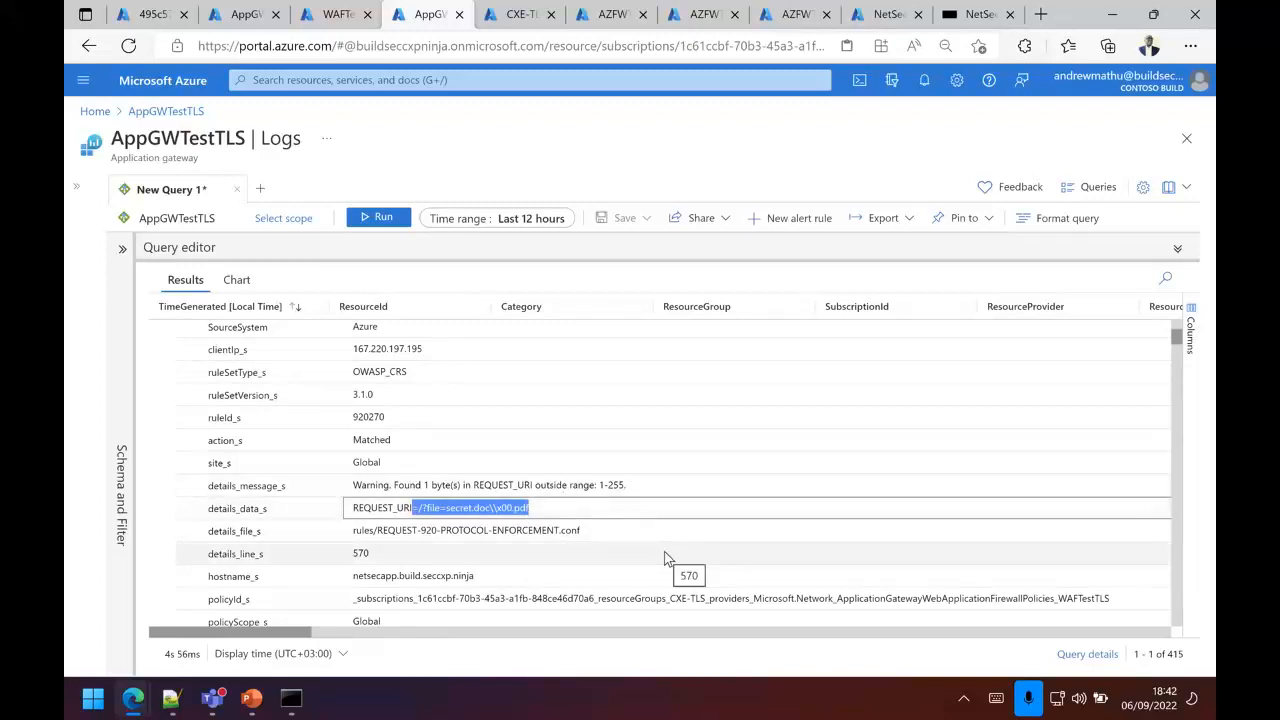
{"action": "scroll", "coordinate": [664, 551], "scroll_direction": "up", "scroll_amount": 5}
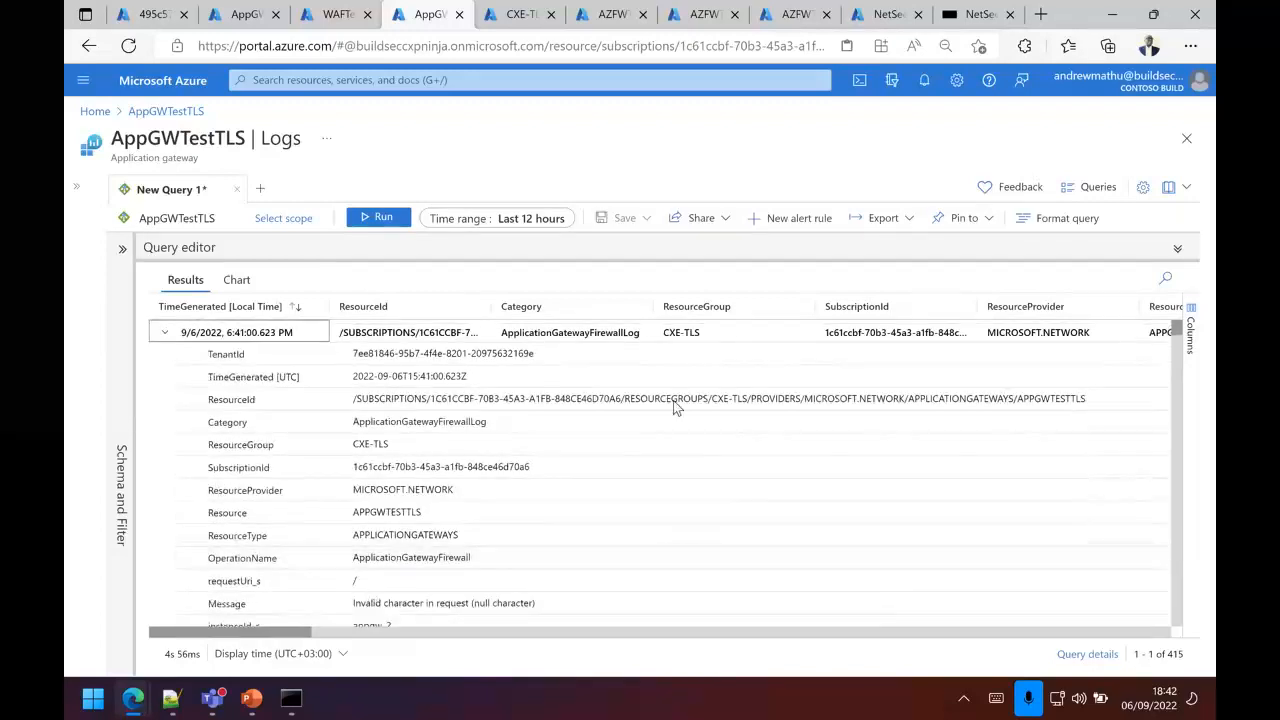
Step: Collapse the expanded log entry, rerun the query, and check the requestUri_s and Message columns once more
{"action": "left_click", "coordinate": [166, 337]}
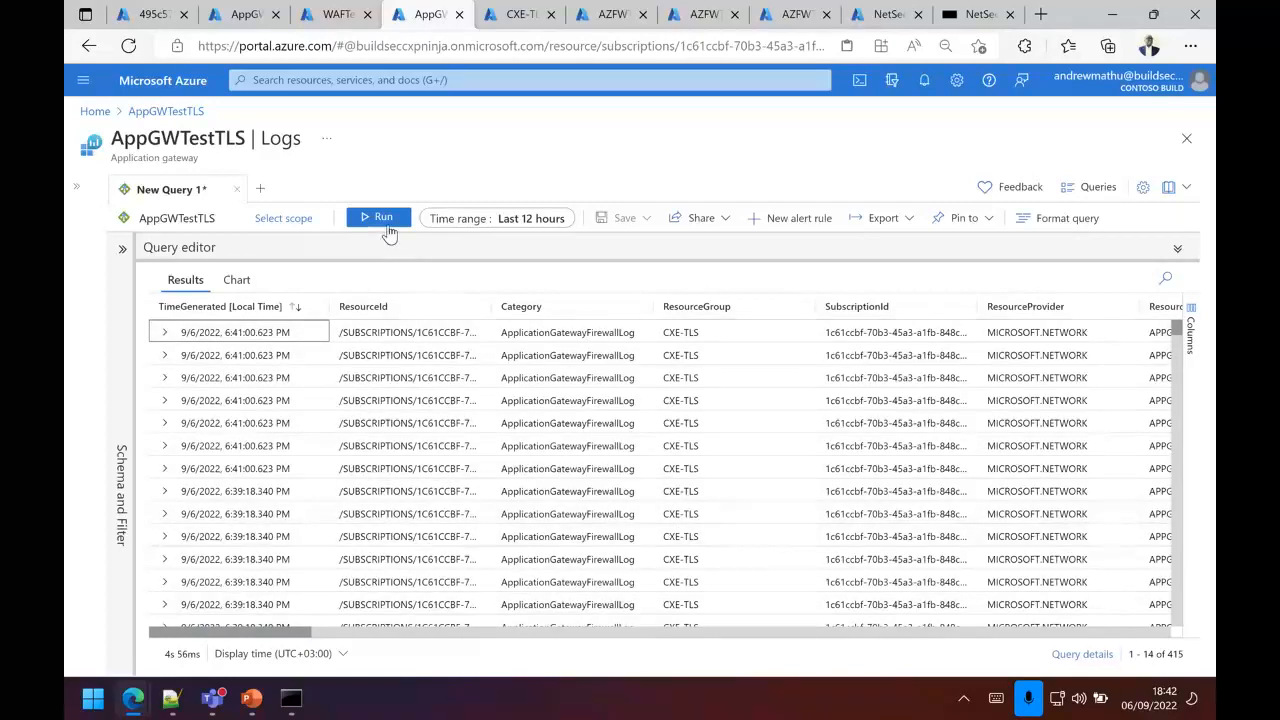
{"action": "left_click", "coordinate": [387, 226]}
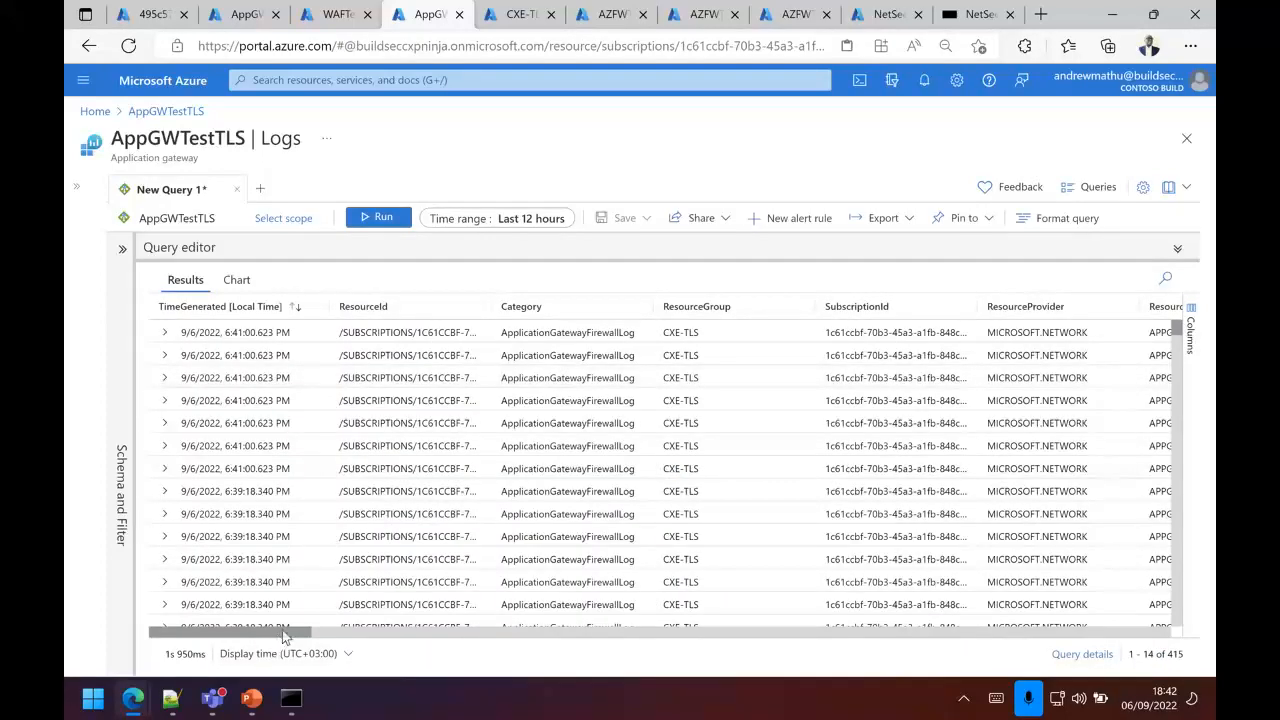
{"action": "left_click_drag", "start_coordinate": [282, 631], "coordinate": [457, 626]}
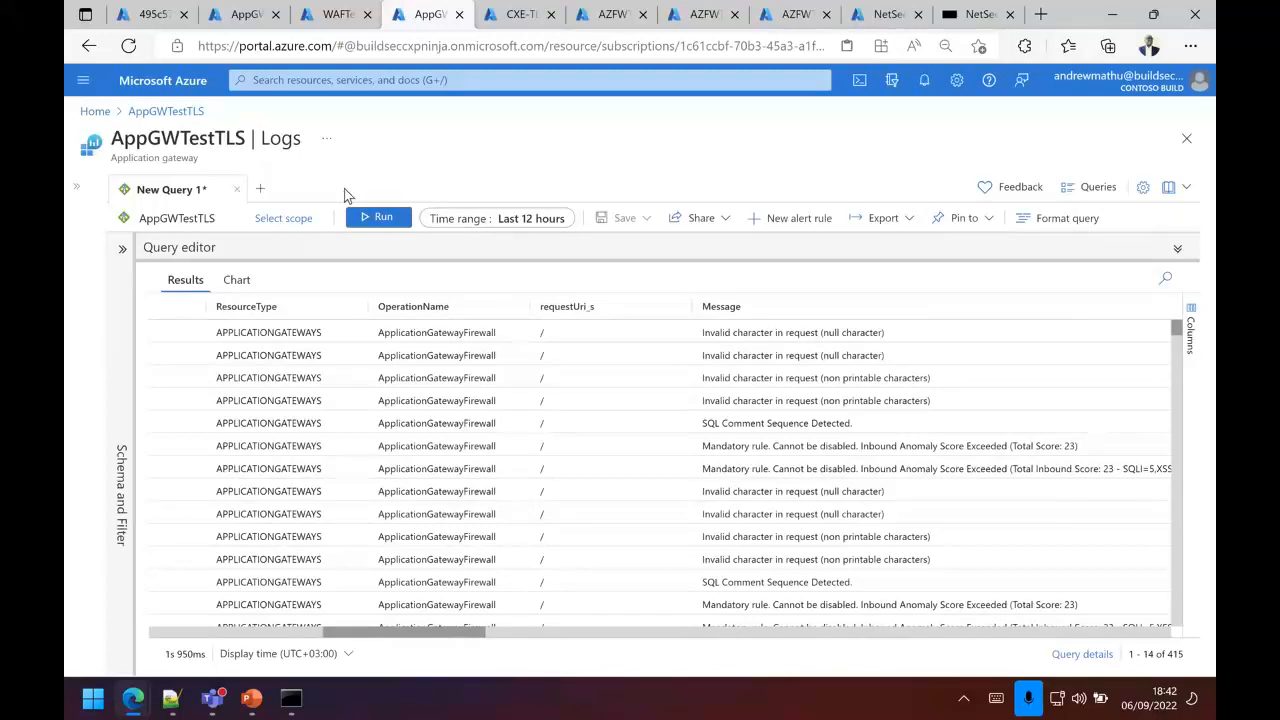
Step: Open the IDPS settings of the AZFWTLSTest firewall policy to review the IDPS mode
{"action": "left_click", "coordinate": [705, 18]}
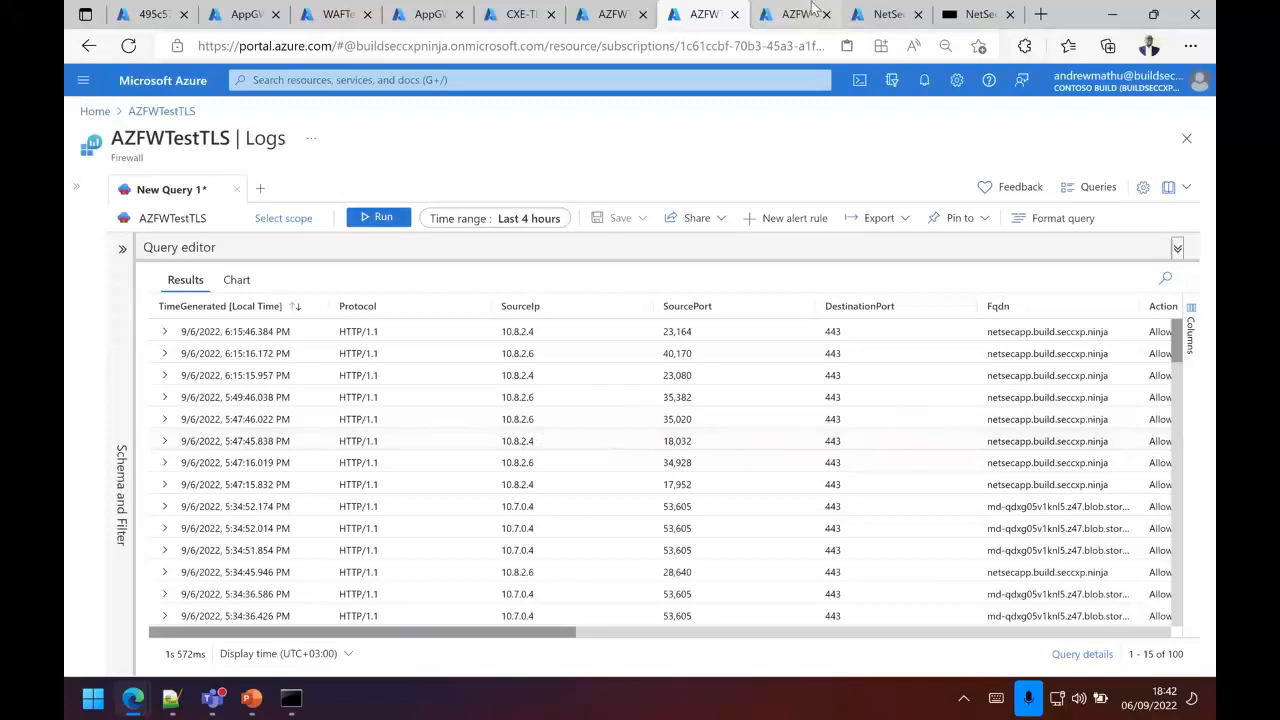
{"action": "left_click", "coordinate": [614, 14]}
{"action": "left_click", "coordinate": [130, 559]}
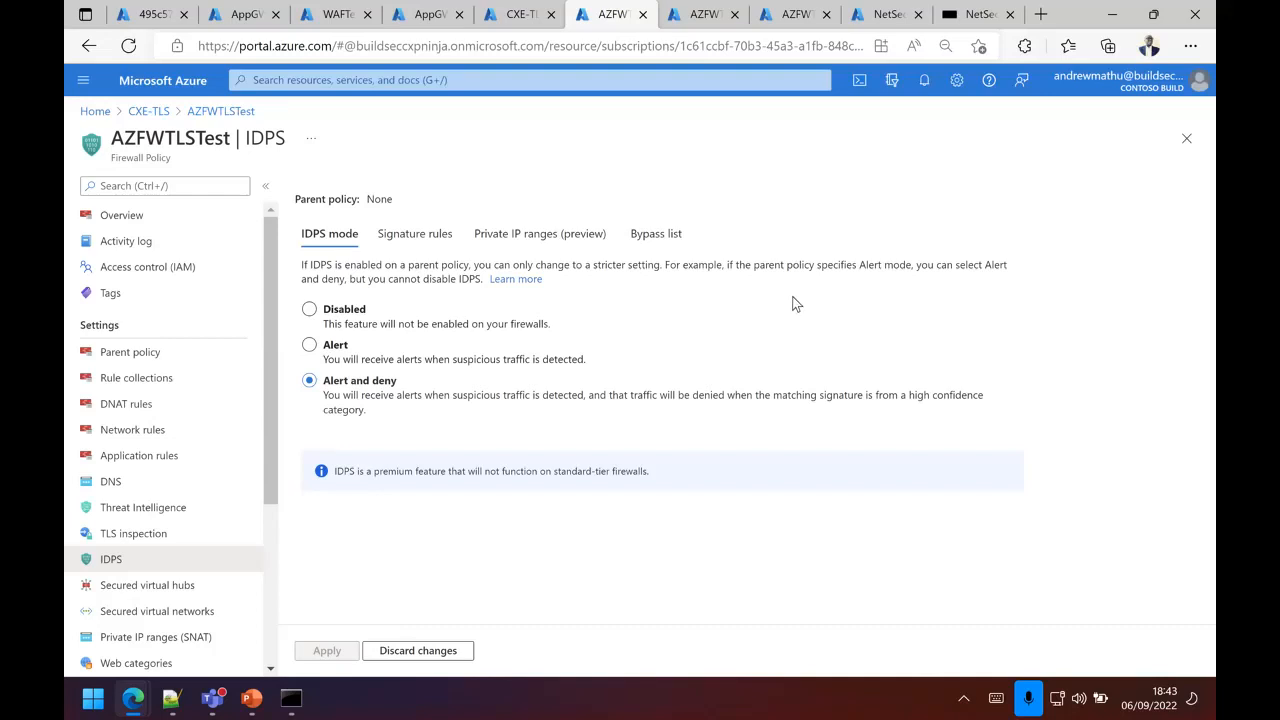
{"action": "left_click", "coordinate": [800, 14]}
{"action": "left_click", "coordinate": [291, 698]}
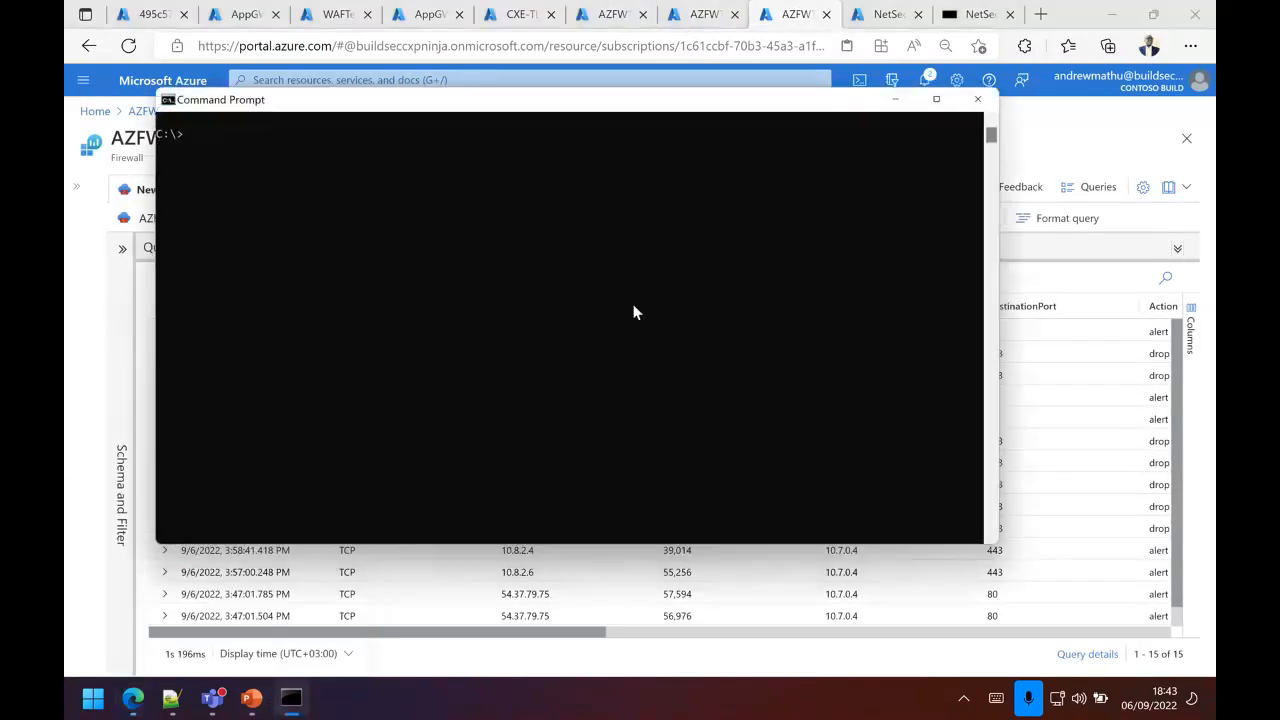
{"action": "left_click_drag", "start_coordinate": [556, 110], "coordinate": [551, 138]}
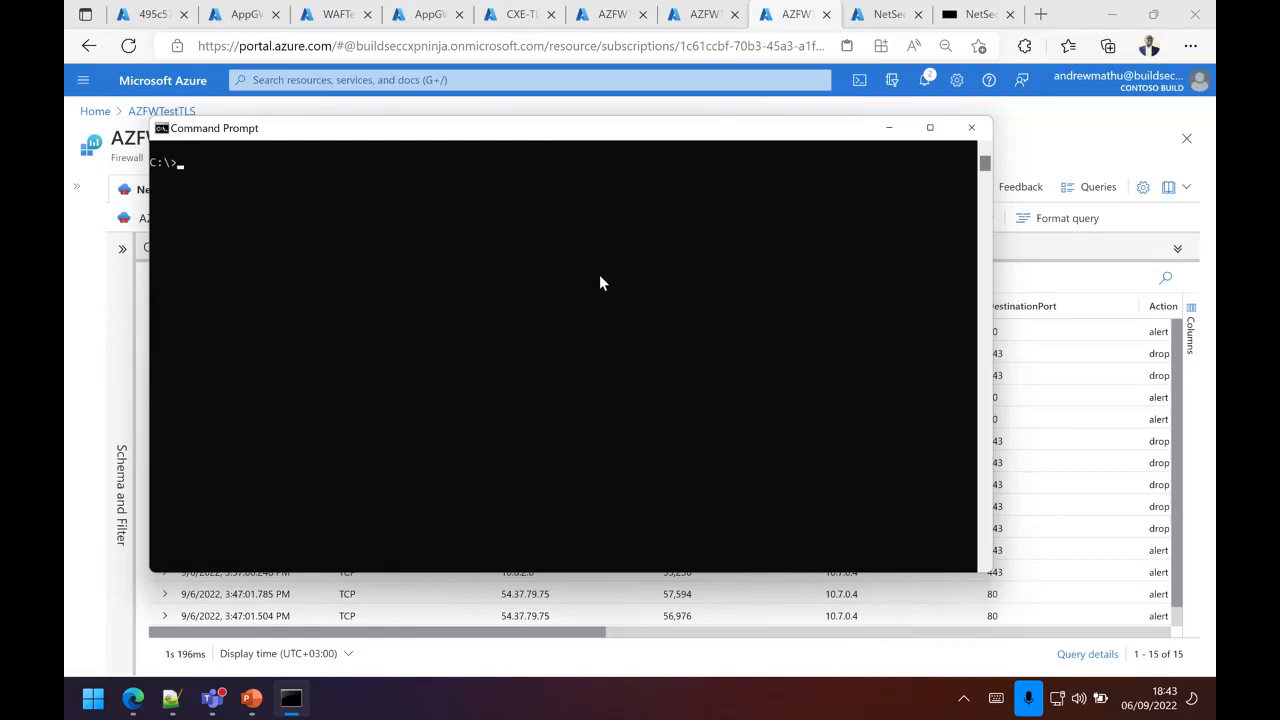
{"action": "type", "text": "curl -A \"HaxerMen\" https://netsecapp.build.seccxp.ninja"}
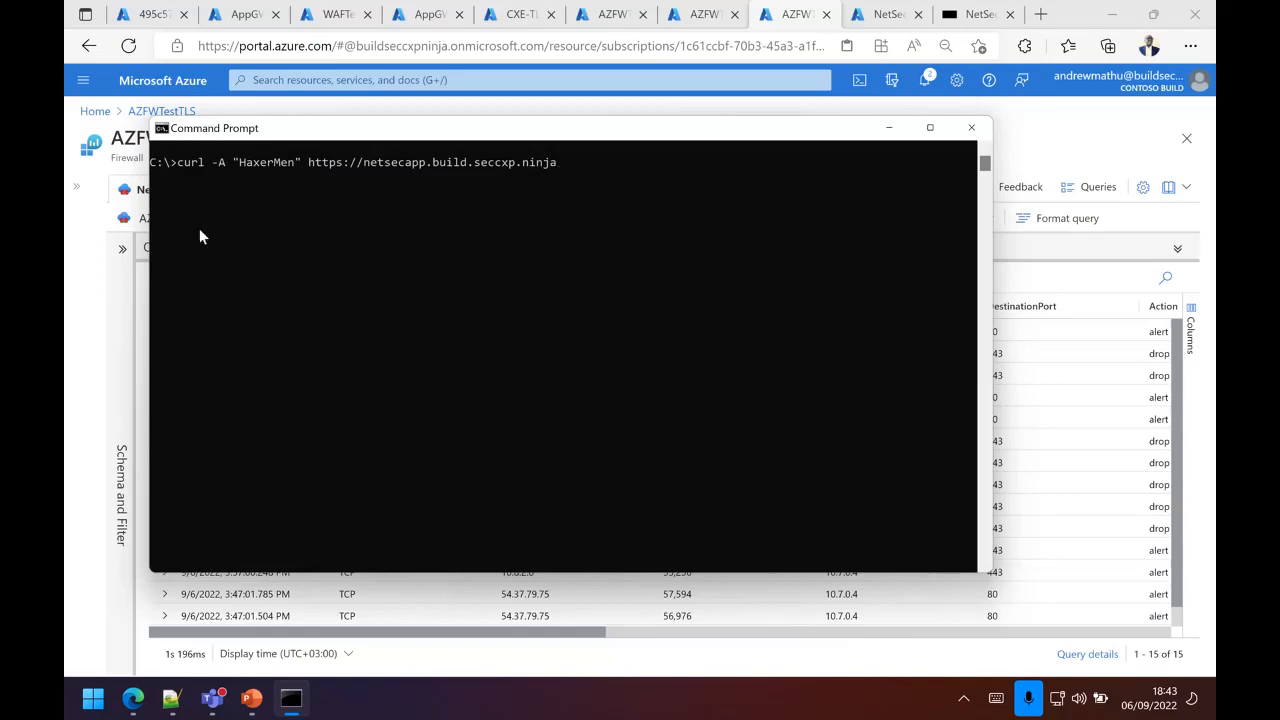
{"action": "left_click", "coordinate": [310, 165]}
{"action": "left_click_drag", "start_coordinate": [358, 172], "coordinate": [555, 172]}
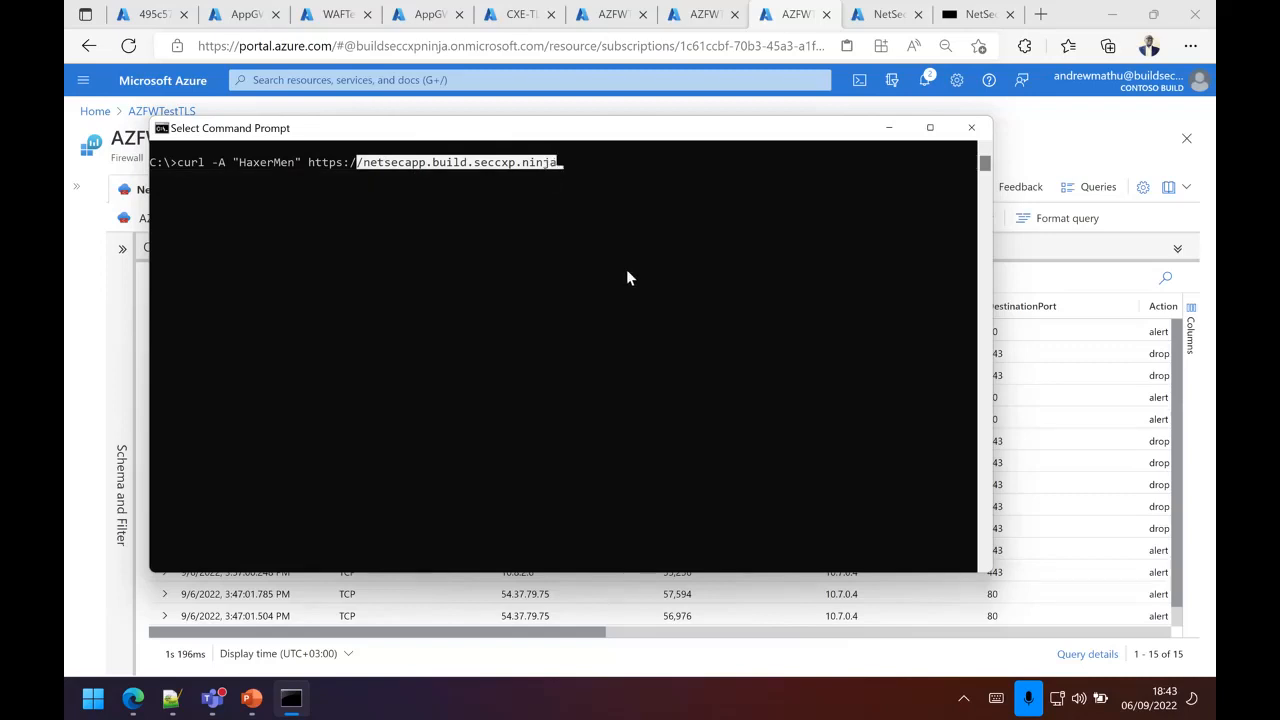
{"action": "key", "text": "Escape"}
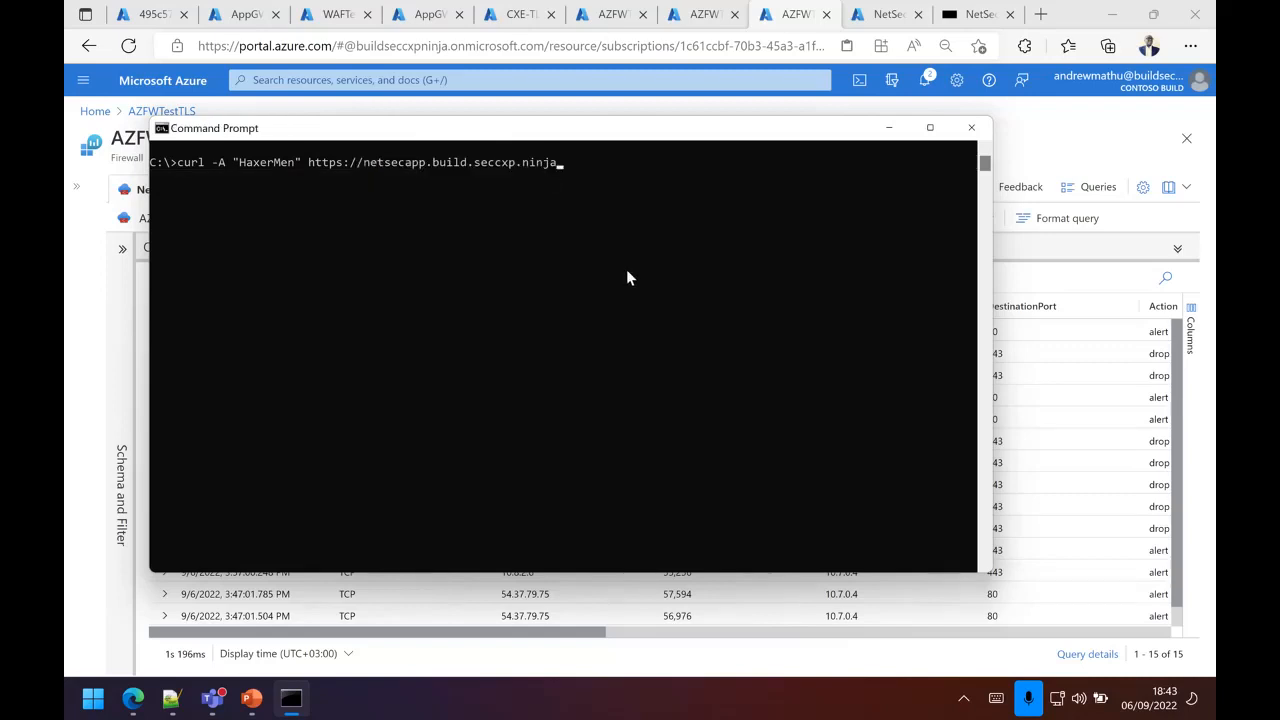
{"action": "key", "text": "Return"}
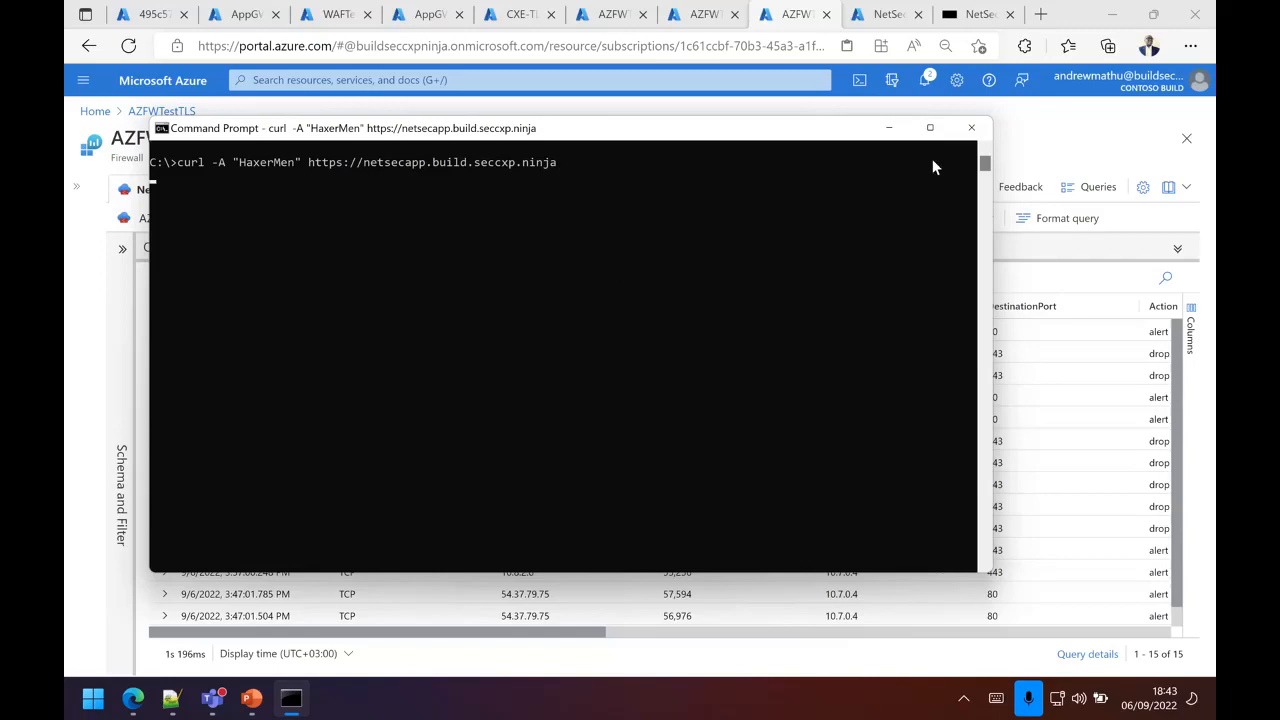
{"action": "left_click", "coordinate": [889, 129]}
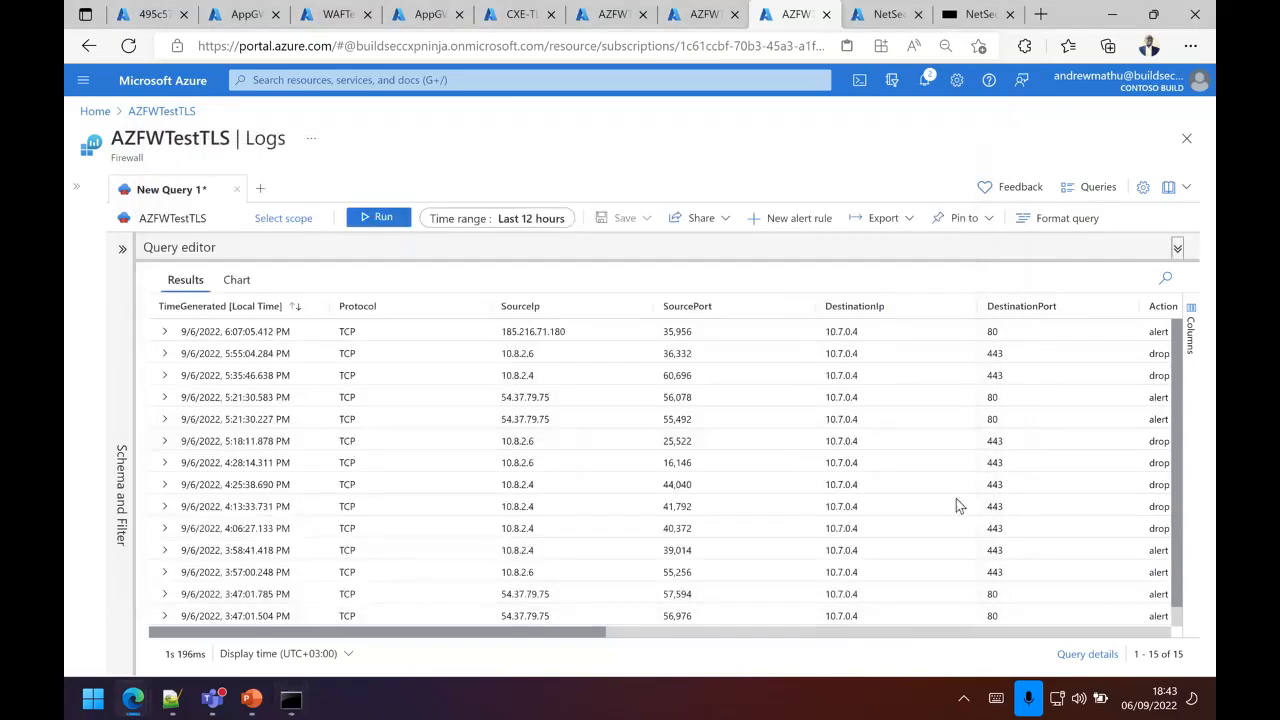
Step: Rerun the AZFWTestTLS firewall's IDPS log query over the last 12 hours to look for the new request
{"action": "left_click", "coordinate": [380, 218]}
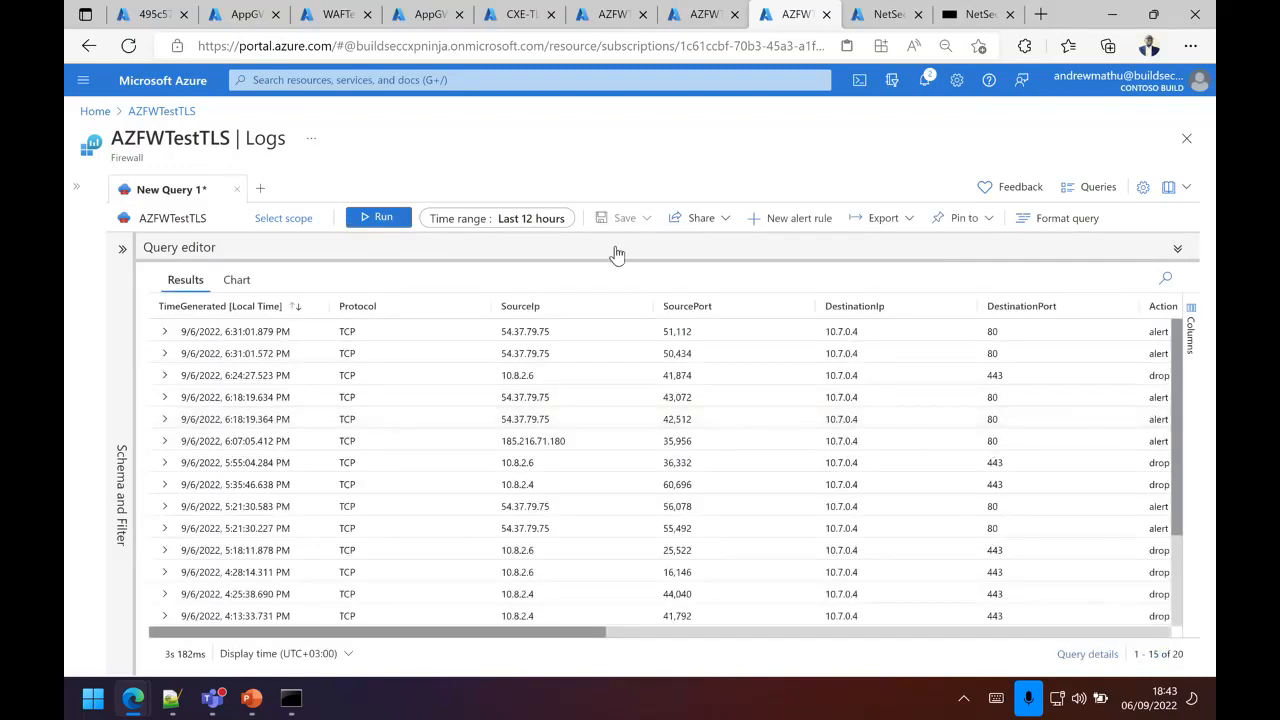
{"action": "left_click", "coordinate": [386, 220]}
{"action": "left_click", "coordinate": [381, 219]}
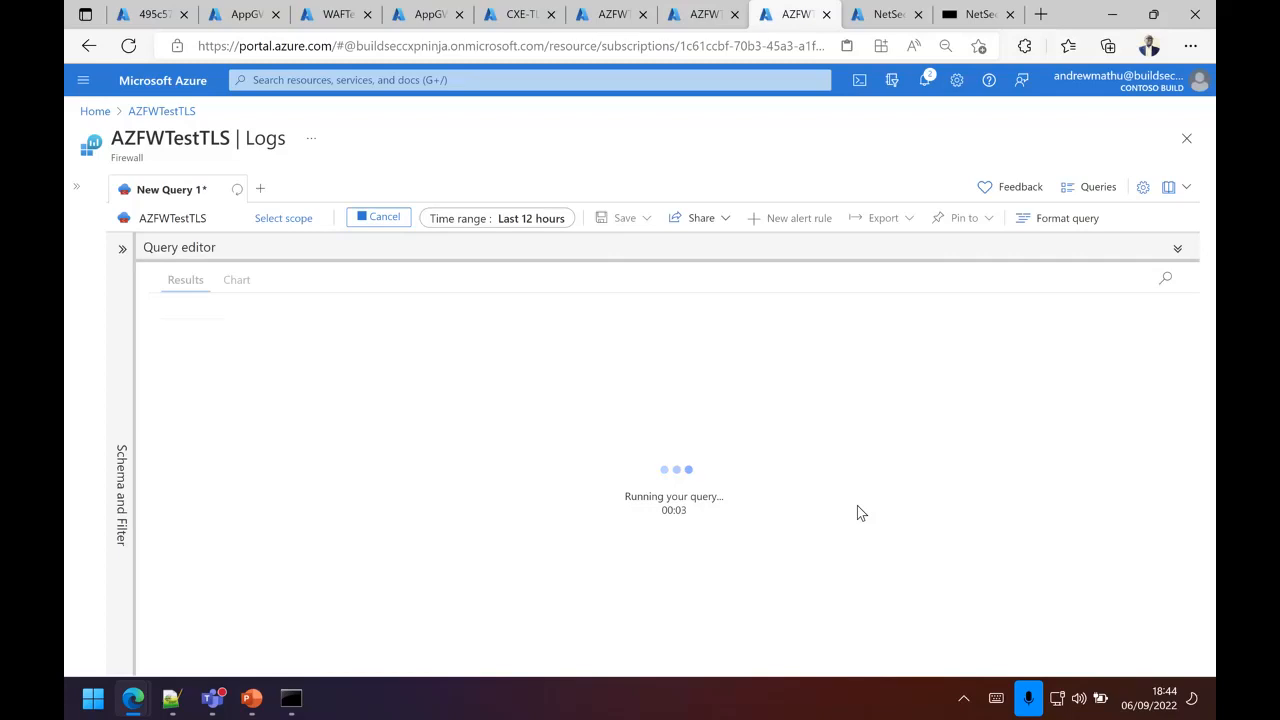
{"action": "left_click", "coordinate": [377, 220]}
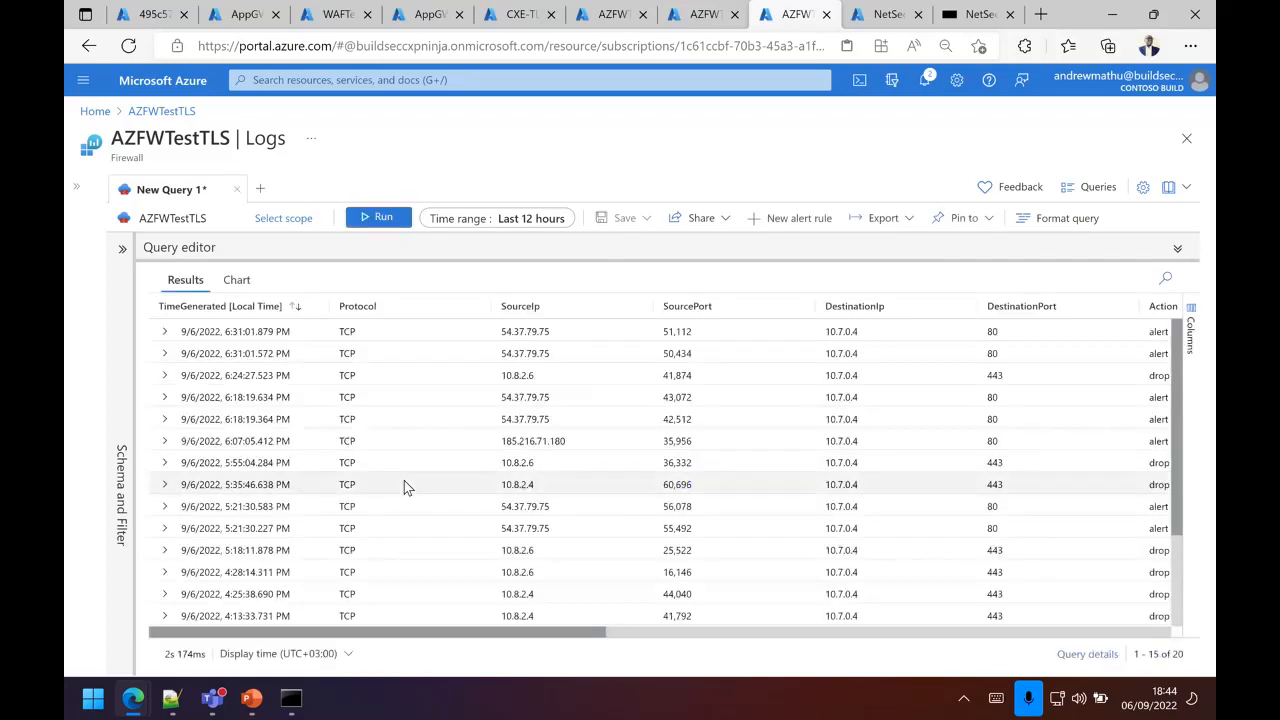
Step: Review the curl command and its response in Command Prompt, and refresh the firewall's IDPS log query results in the browser
{"action": "left_click", "coordinate": [292, 699]}
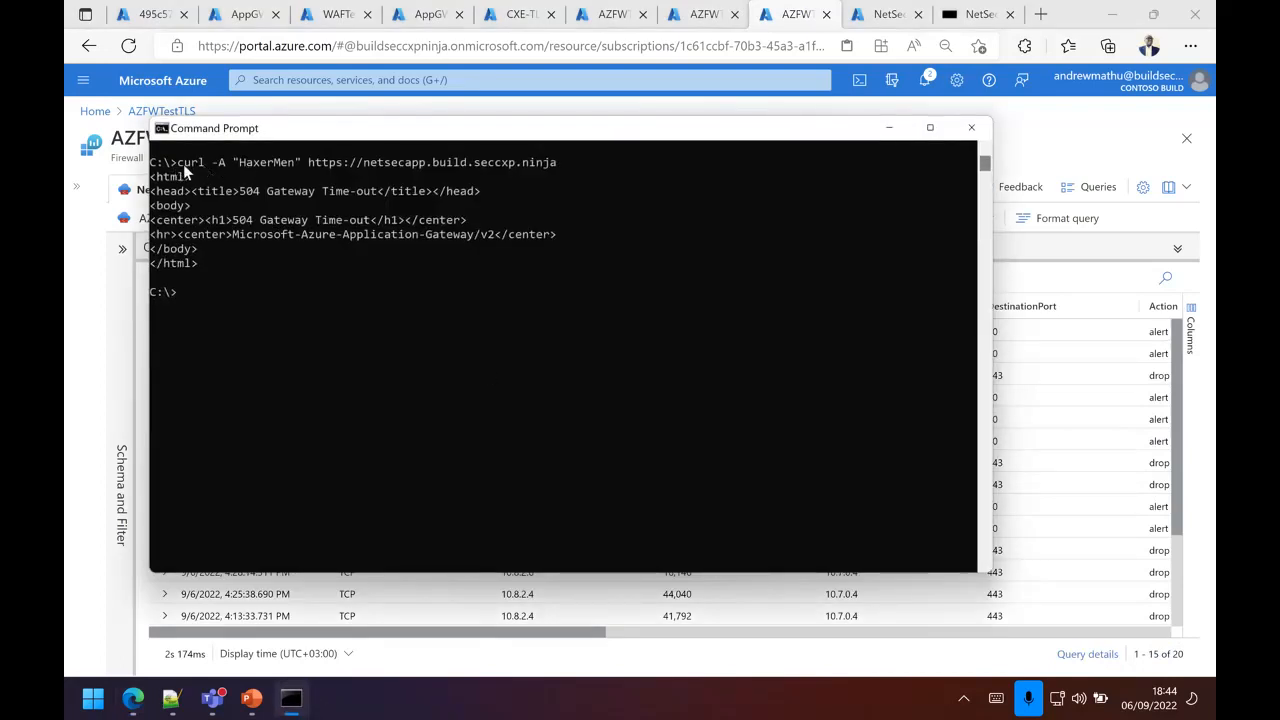
{"action": "left_click_drag", "start_coordinate": [177, 163], "coordinate": [557, 165]}
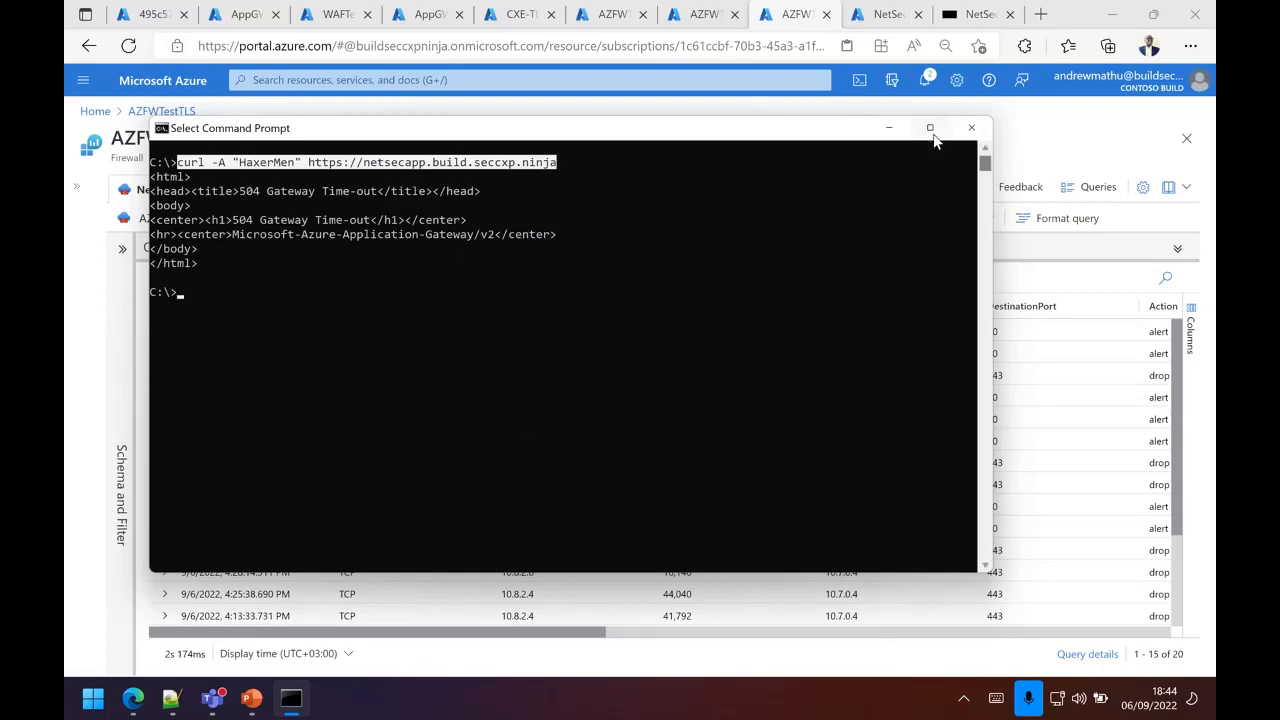
{"action": "left_click", "coordinate": [889, 128]}
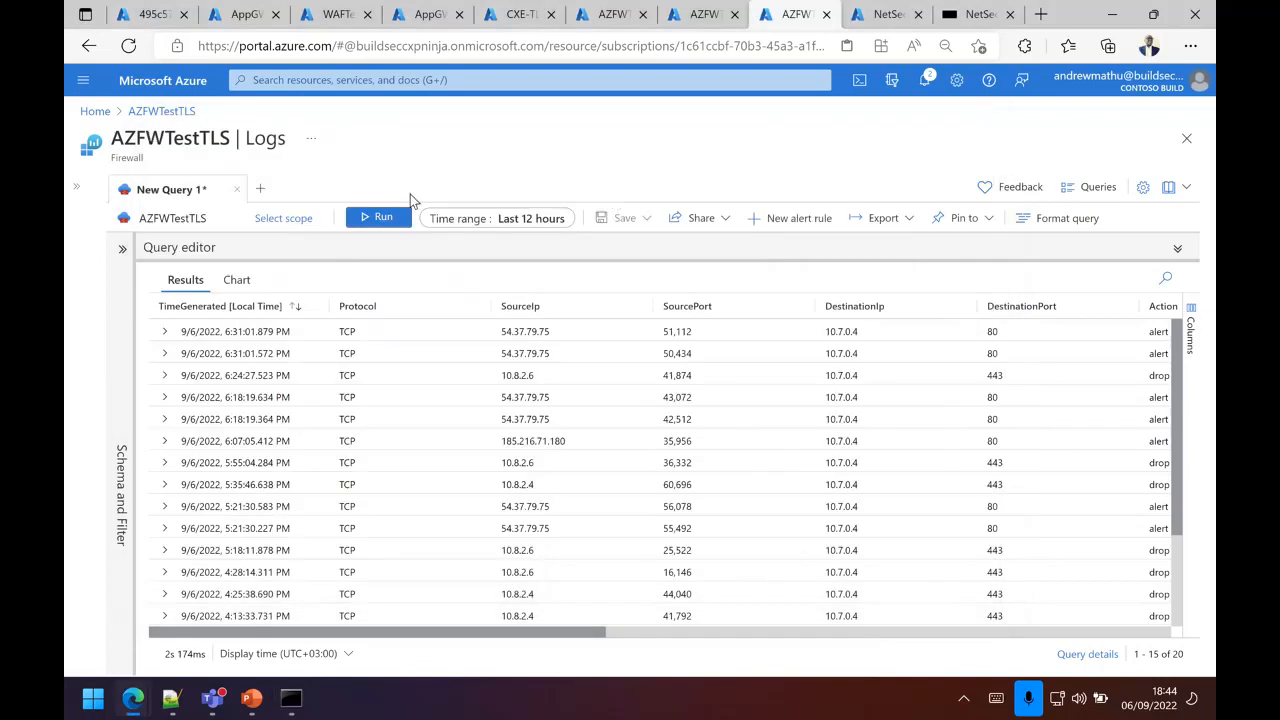
{"action": "left_click", "coordinate": [385, 216]}
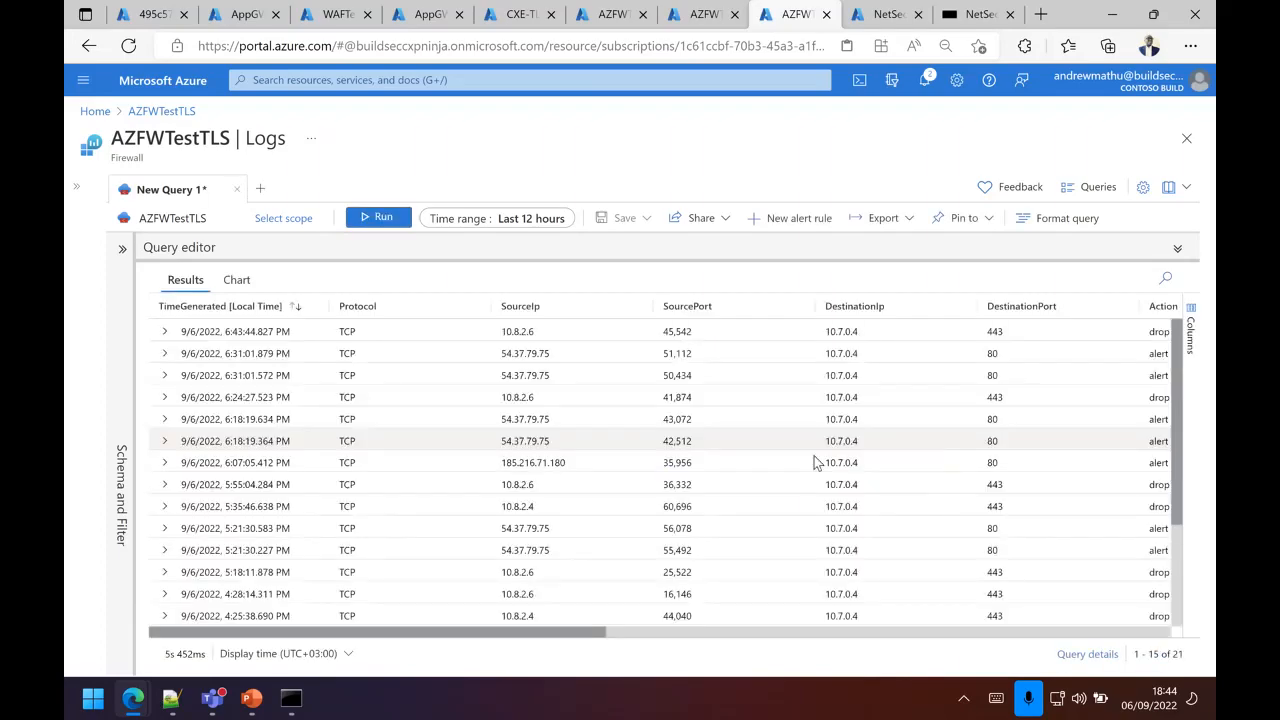
{"action": "left_click_drag", "start_coordinate": [553, 635], "coordinate": [526, 640]}
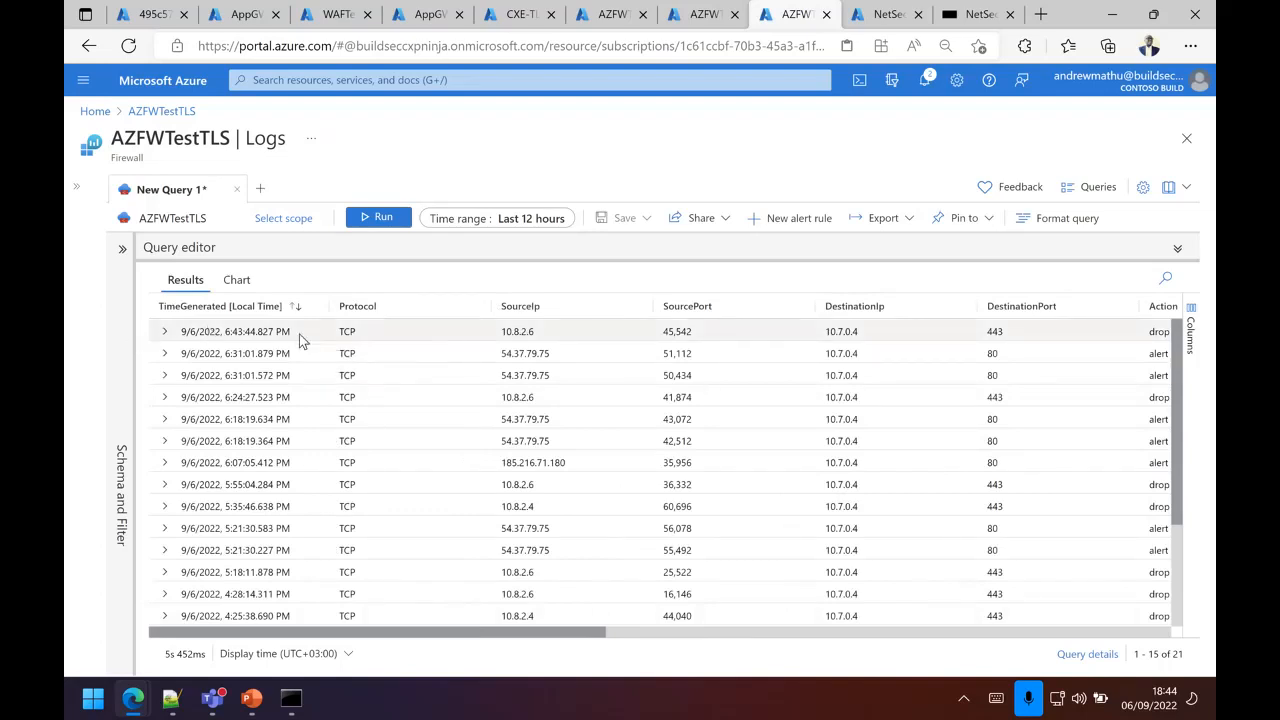
Step: Expand the newest IDPS log entry and highlight its SourceIp and DestinationPort values
{"action": "left_click", "coordinate": [167, 339]}
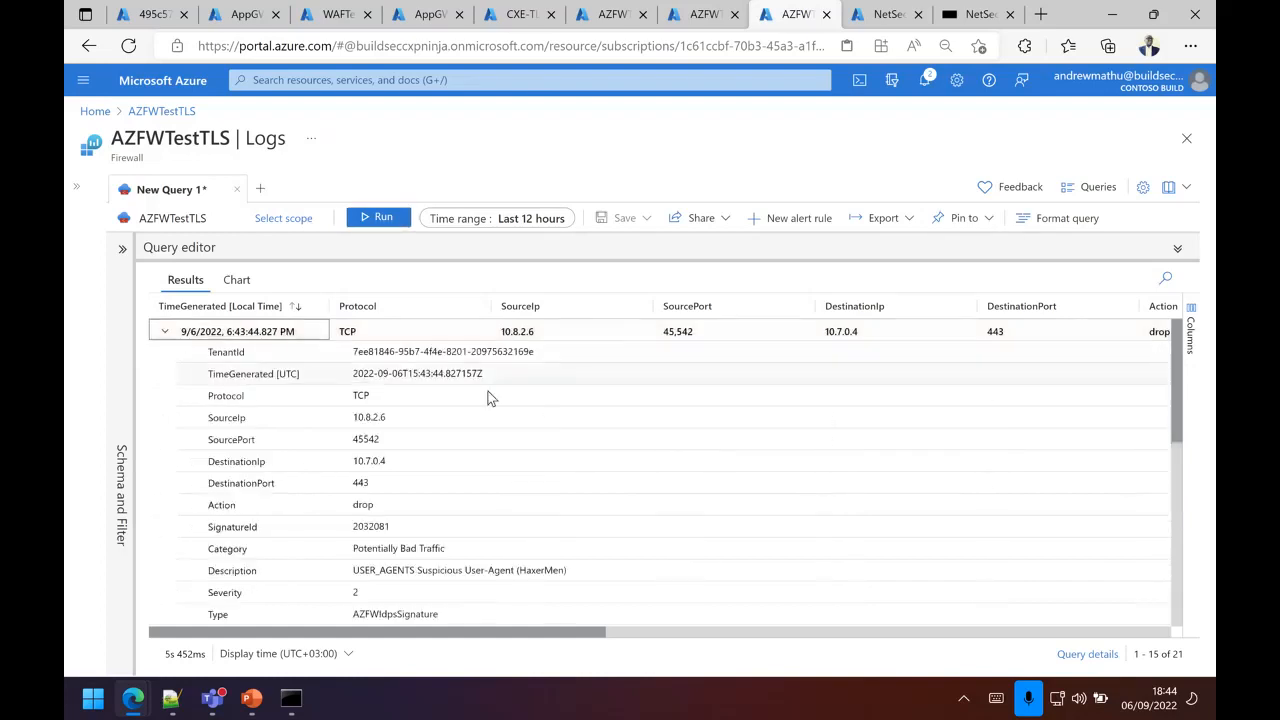
{"action": "scroll", "coordinate": [488, 393], "scroll_direction": "down", "scroll_amount": 1}
{"action": "double_click", "coordinate": [392, 374]}
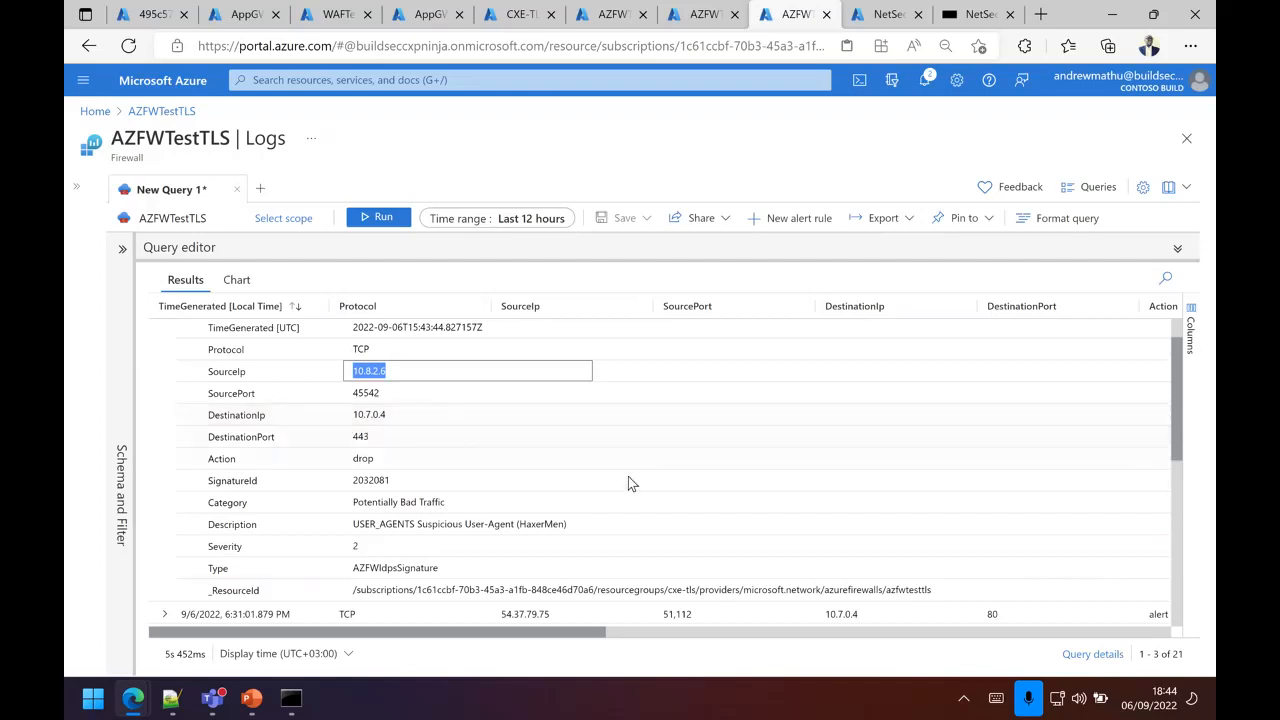
{"action": "double_click", "coordinate": [364, 441]}
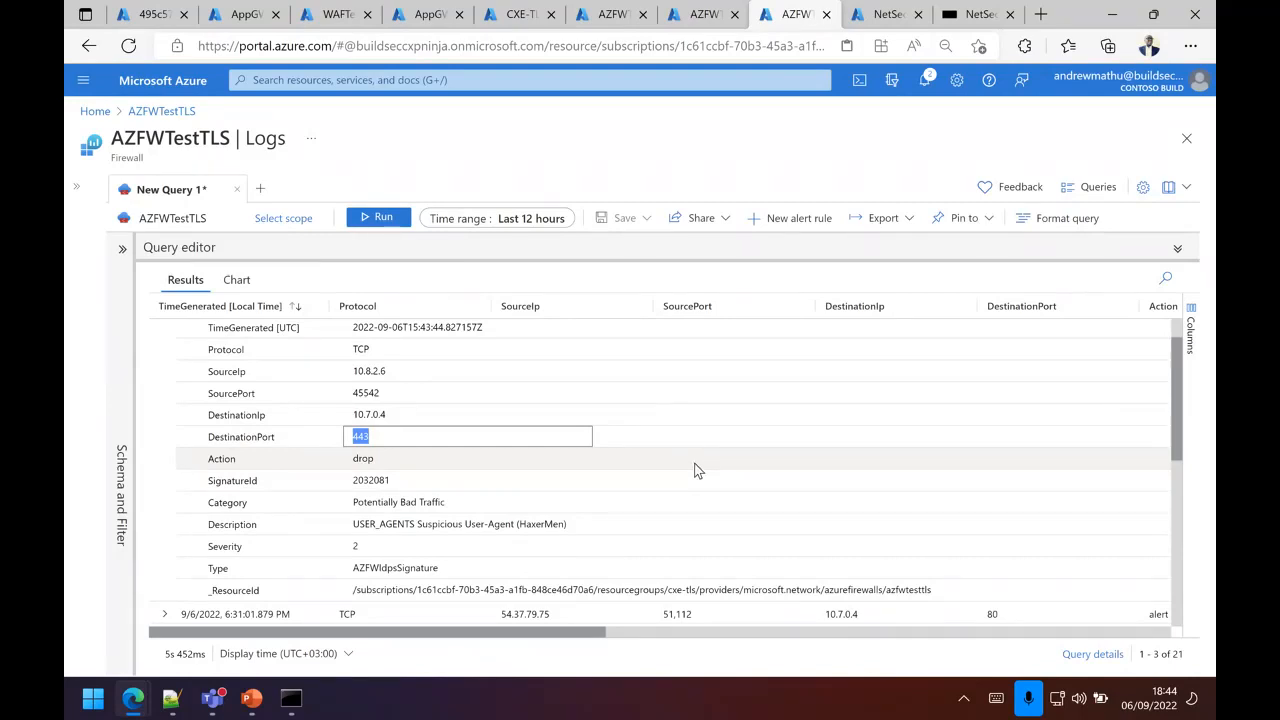
Step: Highlight the entry's Description to inspect the matched signature, collapse the entry, and look over the remaining IDPS log entries
{"action": "scroll", "coordinate": [694, 467], "scroll_direction": "down", "scroll_amount": 1}
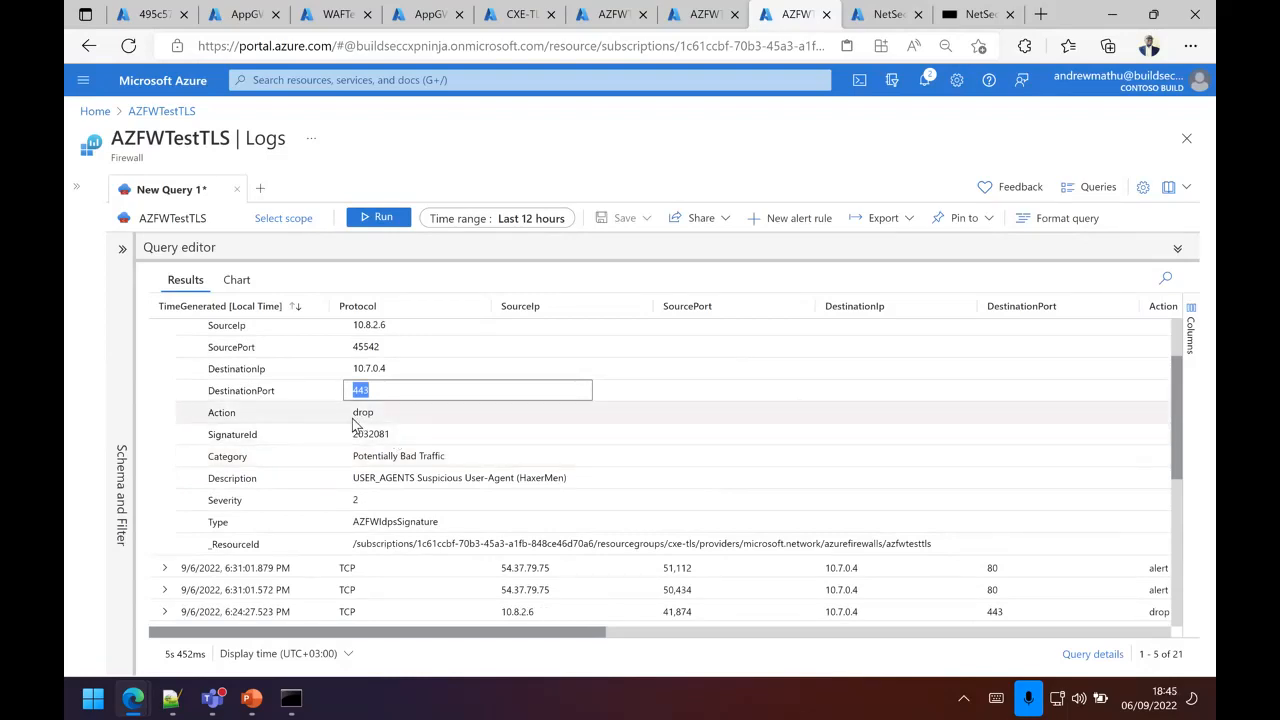
{"action": "left_click", "coordinate": [352, 486]}
{"action": "left_click_drag", "start_coordinate": [352, 486], "coordinate": [565, 485]}
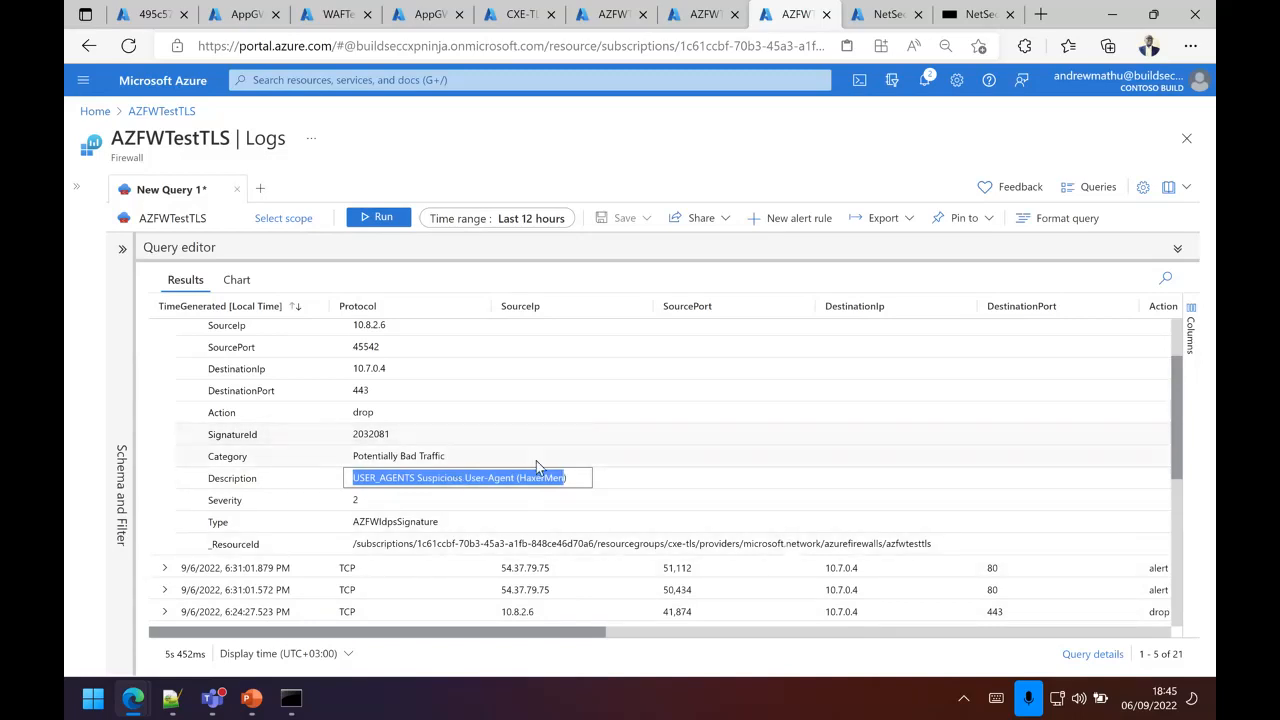
{"action": "scroll", "coordinate": [546, 486], "scroll_direction": "up", "scroll_amount": 1}
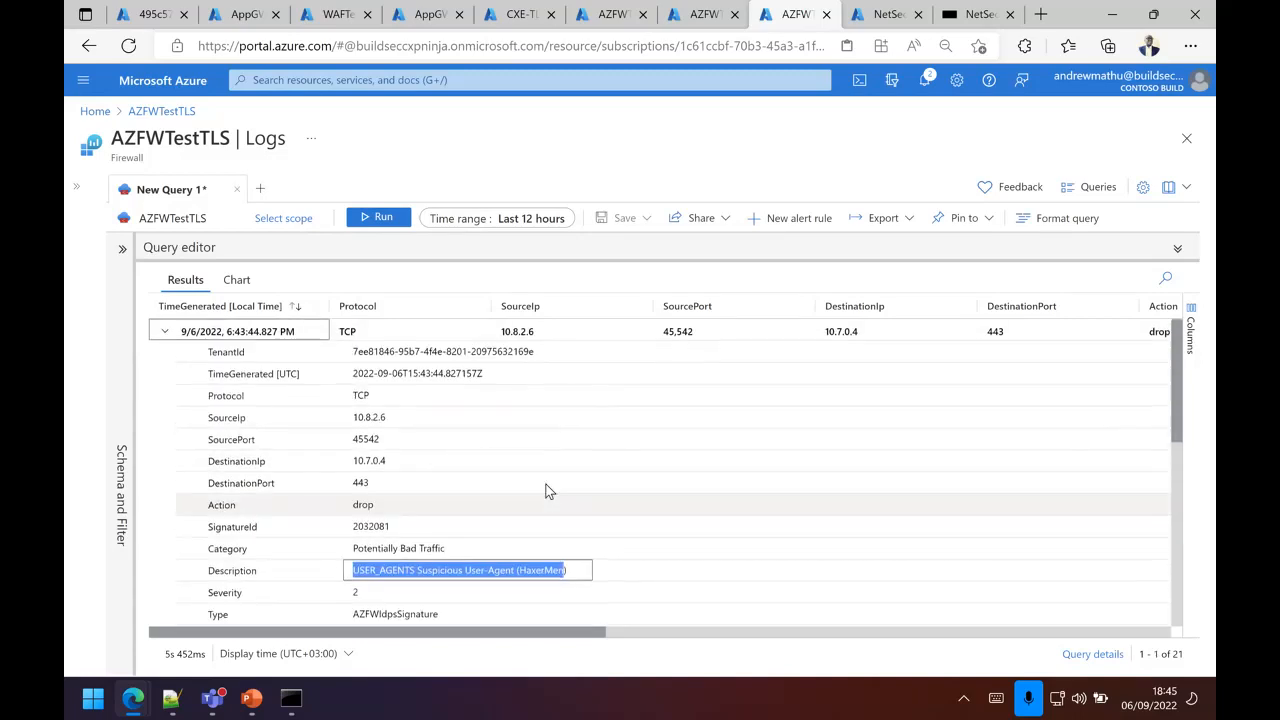
{"action": "left_click", "coordinate": [166, 333]}
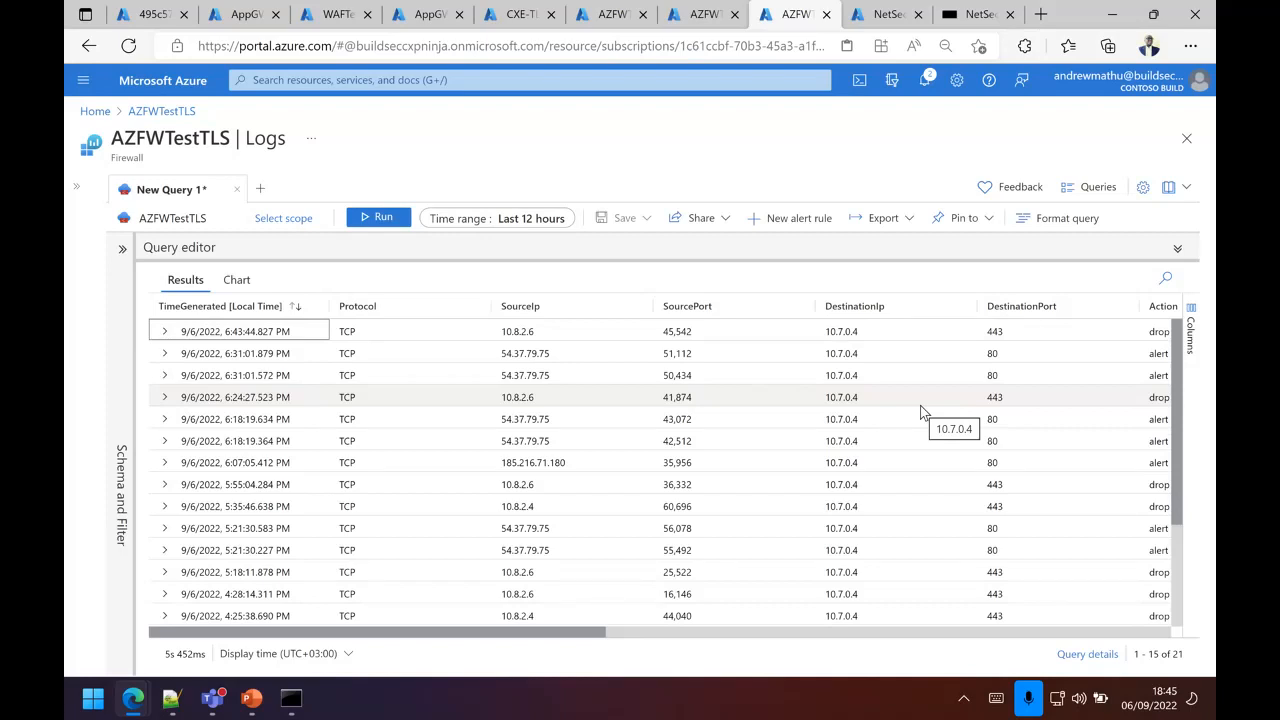
{"action": "scroll", "coordinate": [733, 422], "scroll_direction": "down", "scroll_amount": 3}
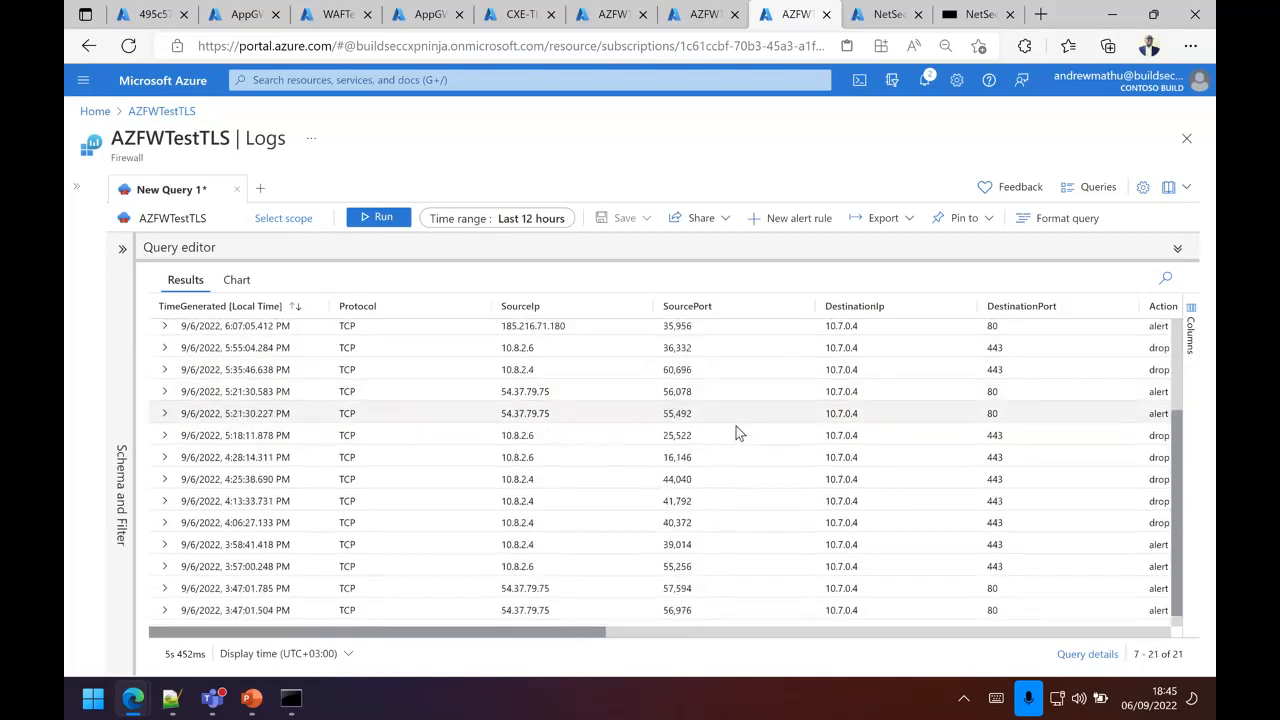
{"action": "scroll", "coordinate": [738, 430], "scroll_direction": "up", "scroll_amount": 3}
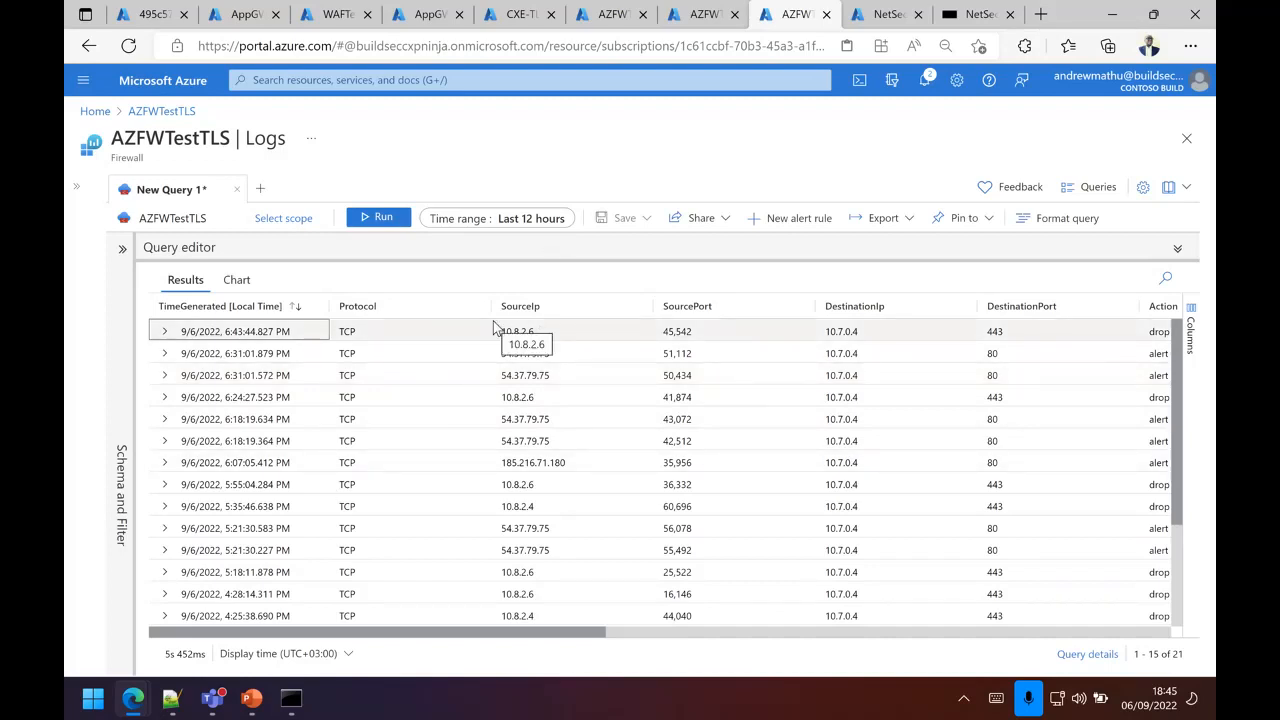
Step: Check the IsTlsInspected column in the firewall's application rule logs and revisit the policy's IDPS mode
{"action": "left_click", "coordinate": [696, 20]}
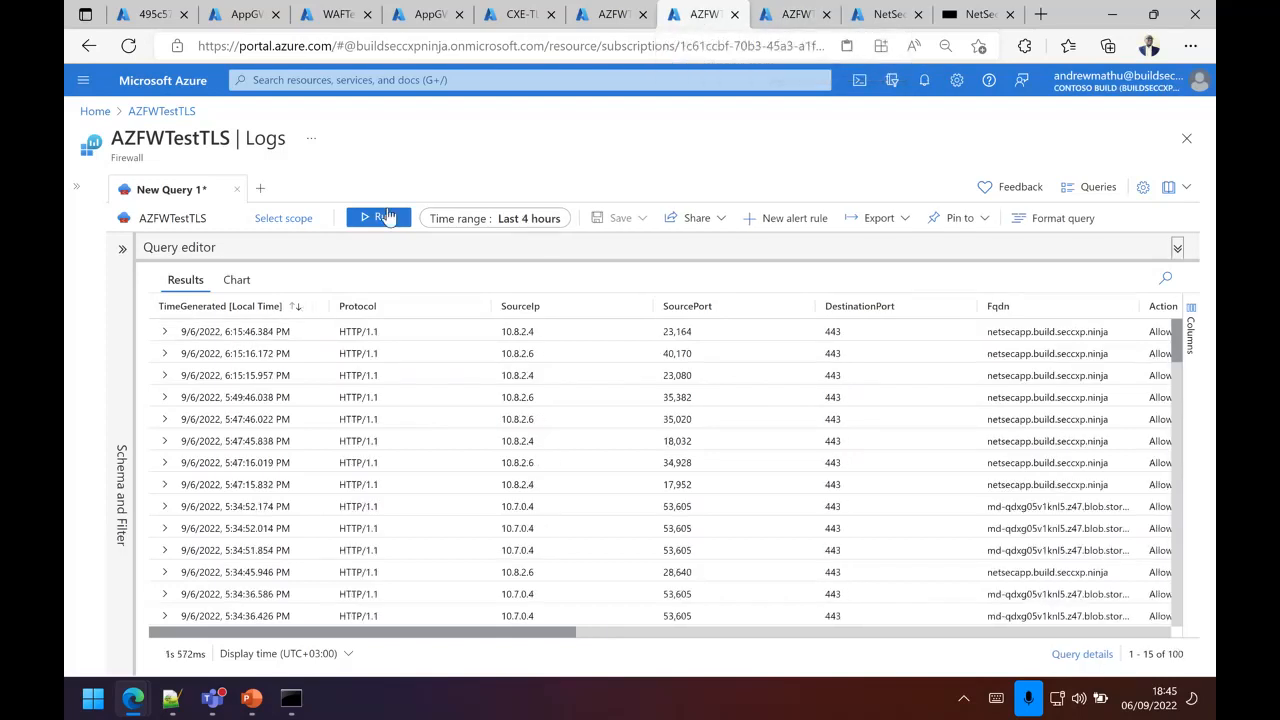
{"action": "scroll", "coordinate": [440, 420], "scroll_direction": "right", "scroll_amount": 10}
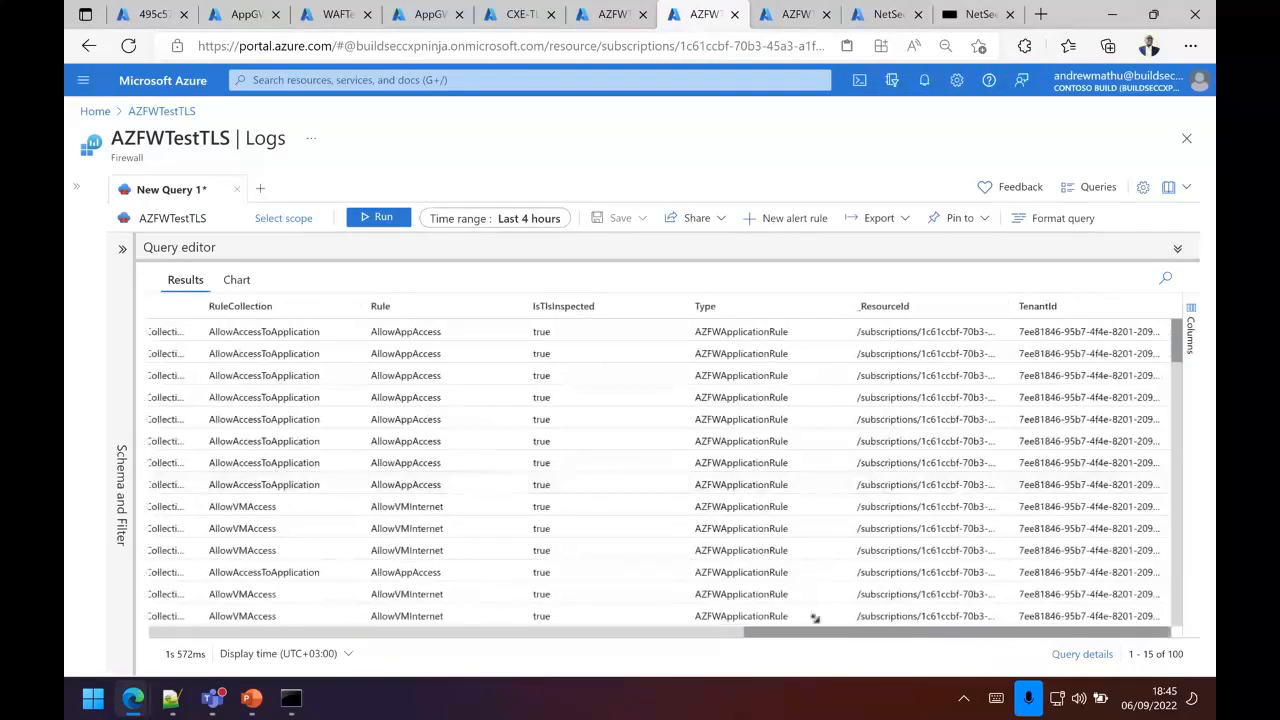
{"action": "left_click", "coordinate": [616, 18]}
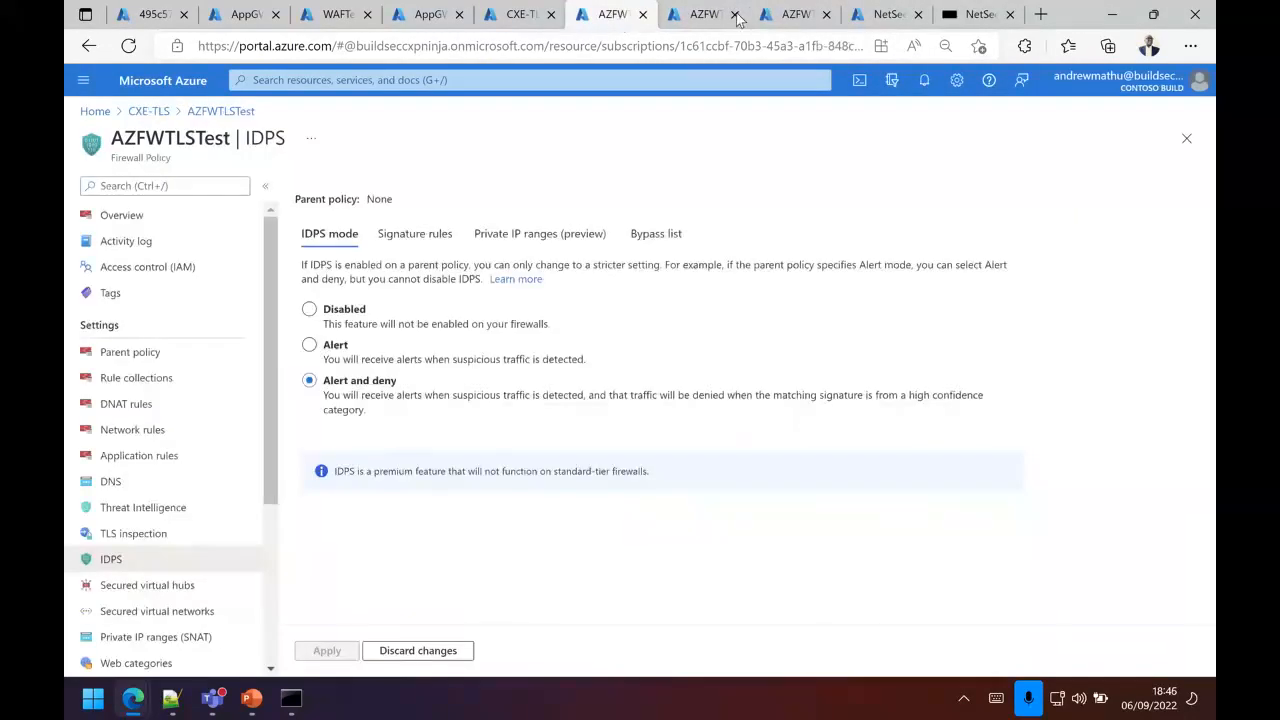
Step: Rerun the AppGWTestTLS application gateway log query to check for newer WAF firewall entries
{"action": "left_click", "coordinate": [430, 20]}
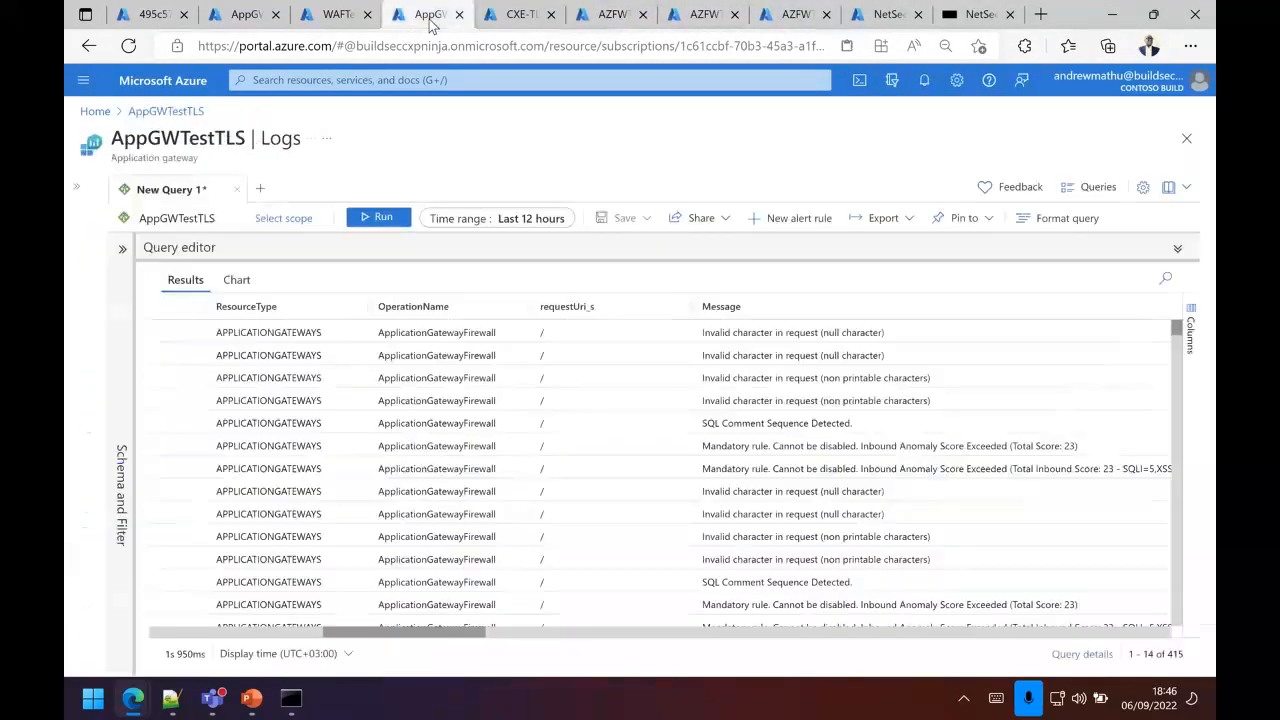
{"action": "left_click", "coordinate": [378, 218]}
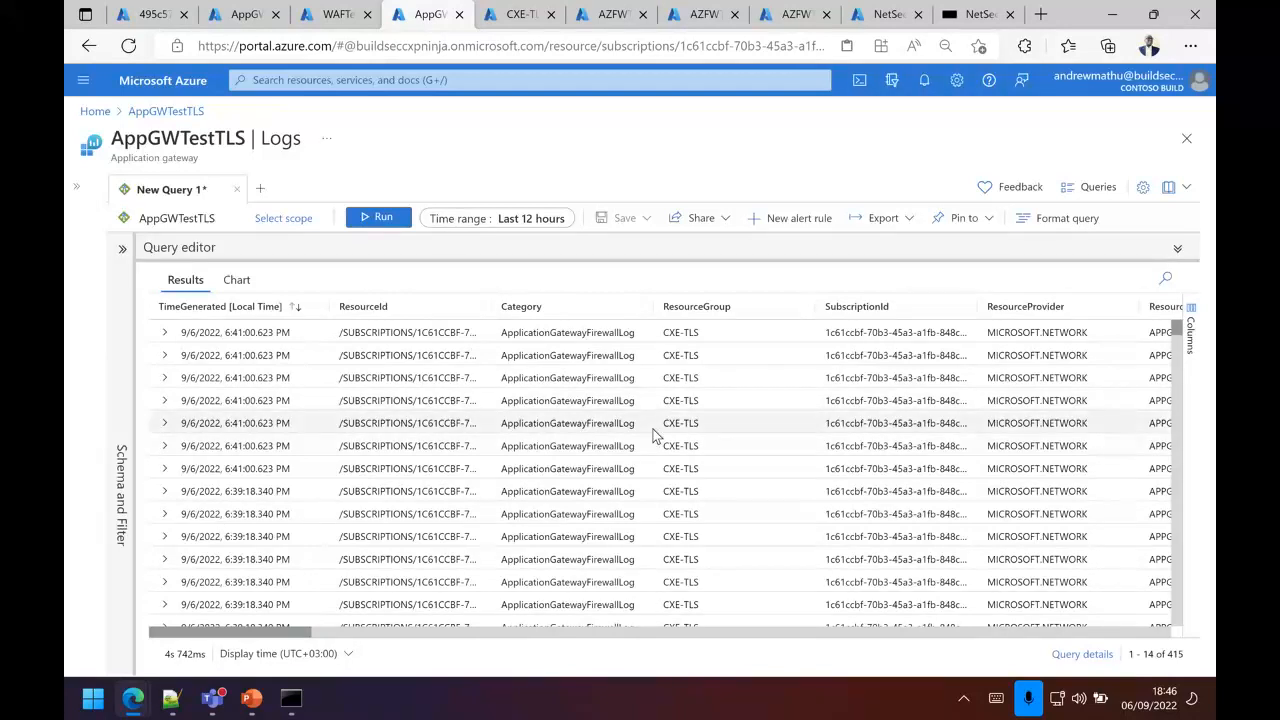
{"action": "left_click", "coordinate": [388, 218]}
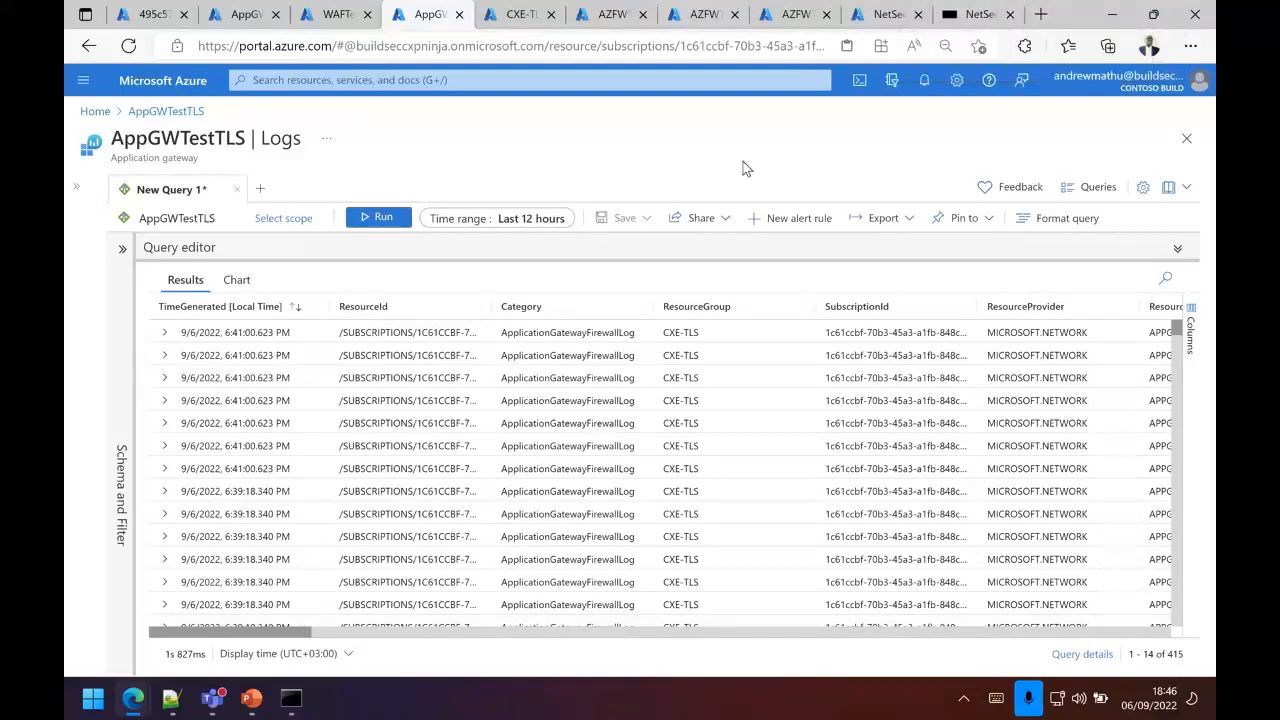
Step: Switch to the Zero Trust Web Application Security presentation in PowerPoint and start the slide show from the Thank you slide
{"action": "left_click", "coordinate": [150, 14]}
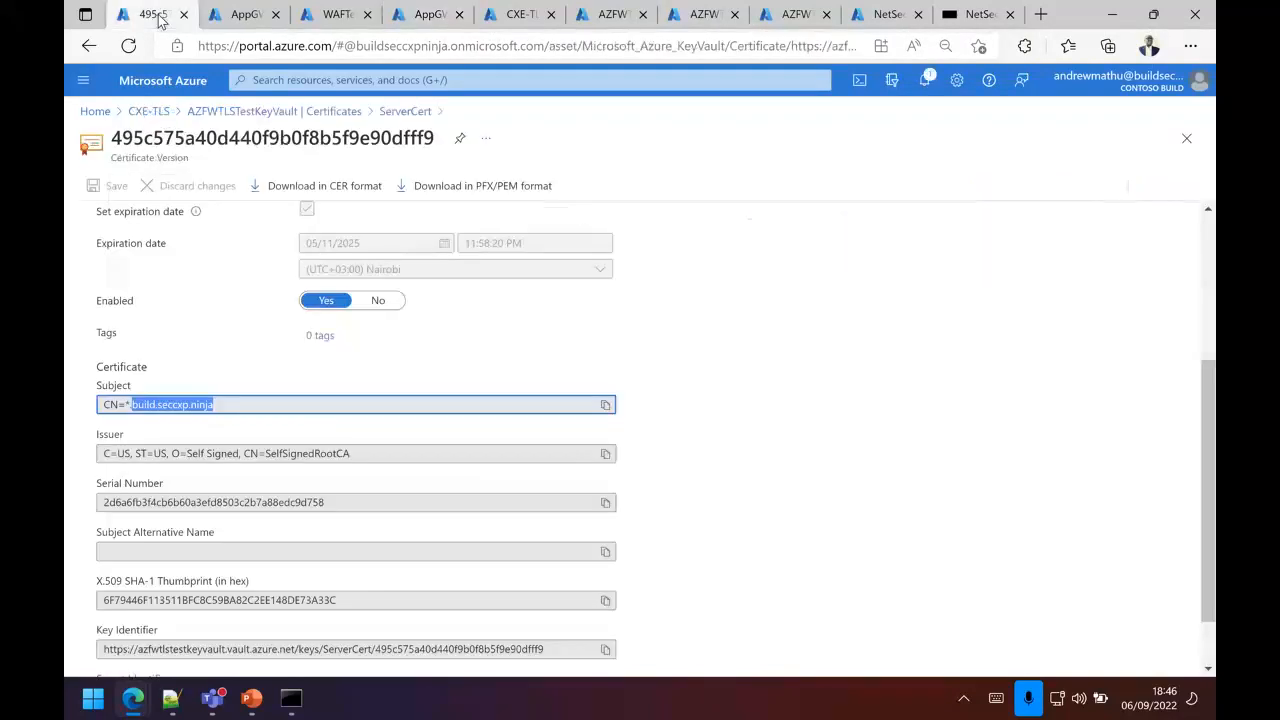
{"action": "left_click", "coordinate": [245, 15]}
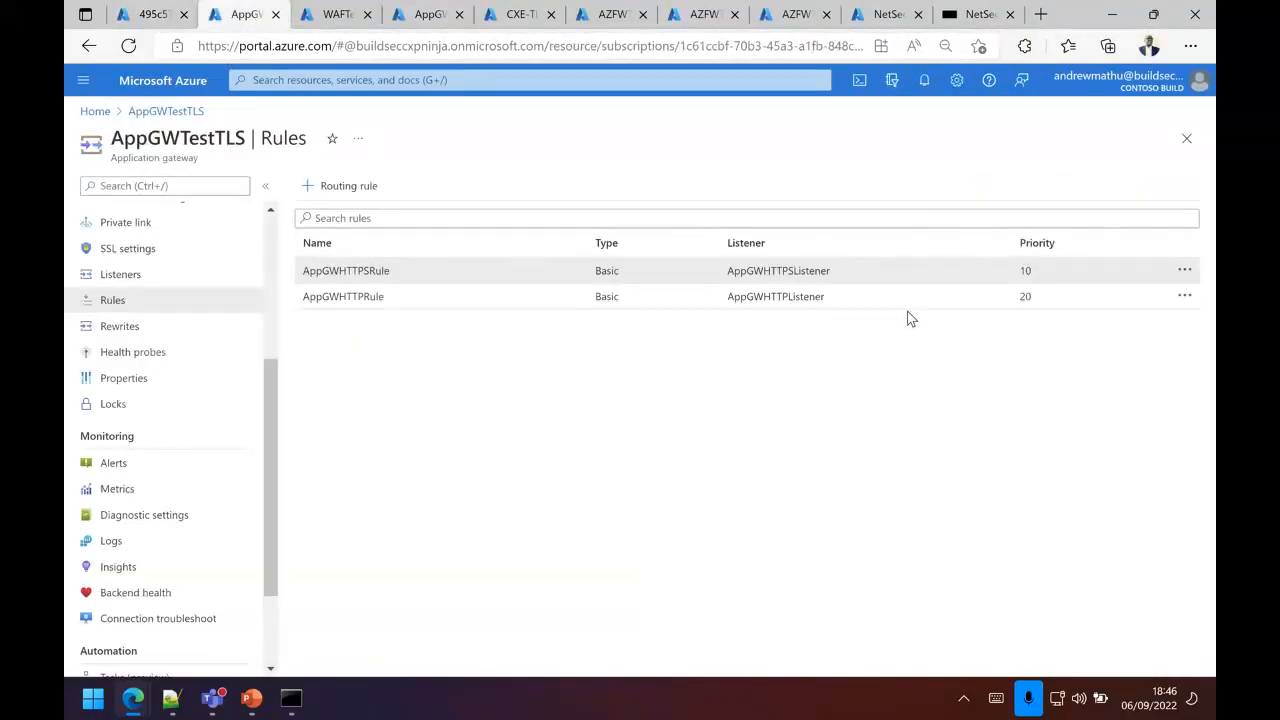
{"action": "left_click", "coordinate": [252, 705]}
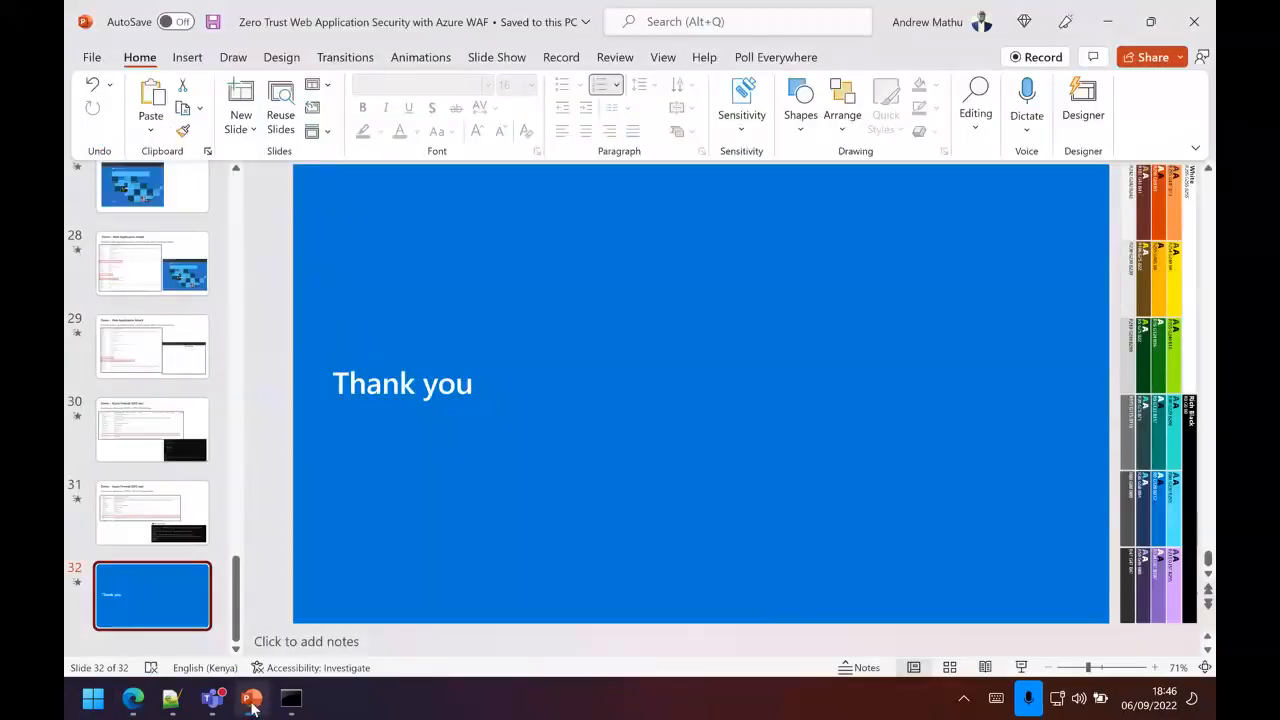
{"action": "left_click", "coordinate": [1022, 668]}
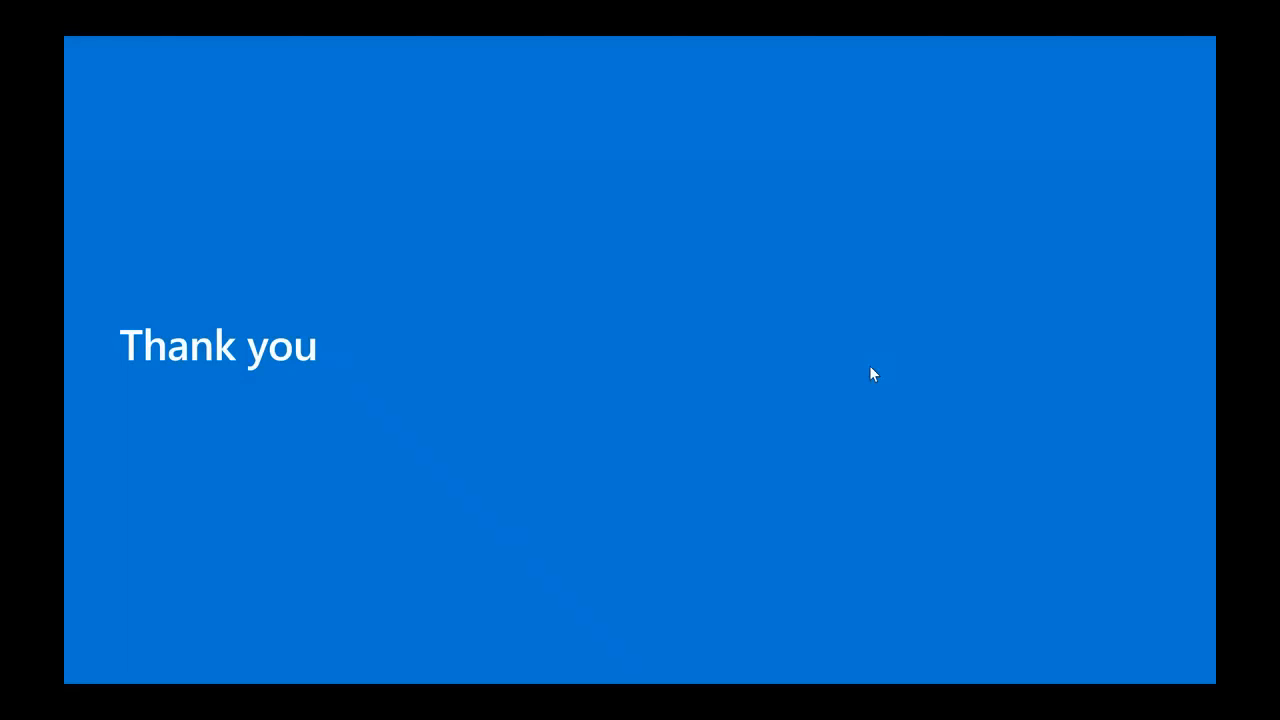